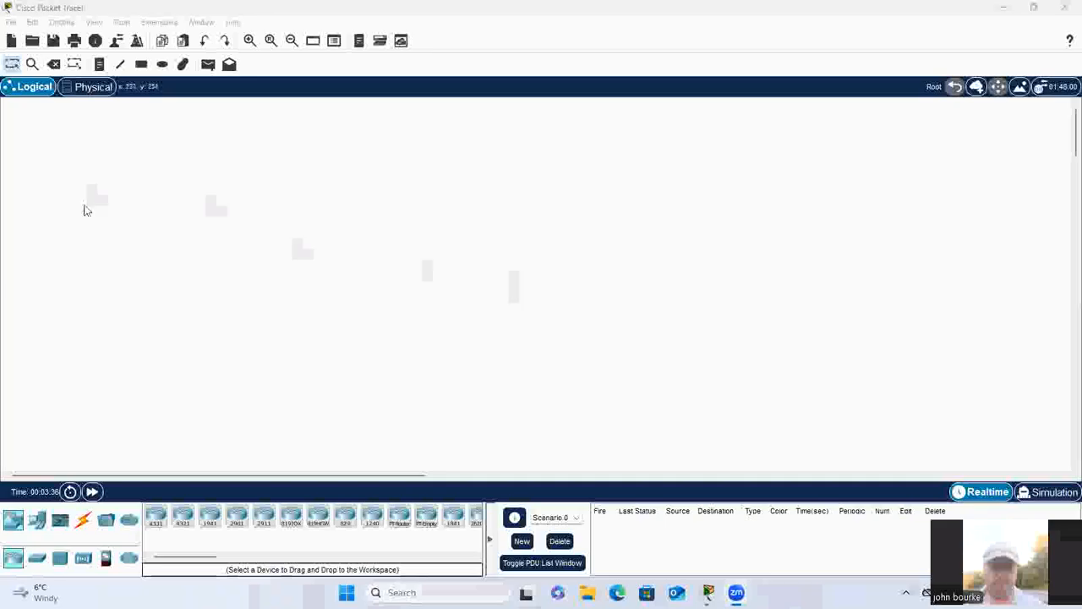
Step: Open the Corporate Office floor plan inside Home City in the physical workspace
click(100, 89)
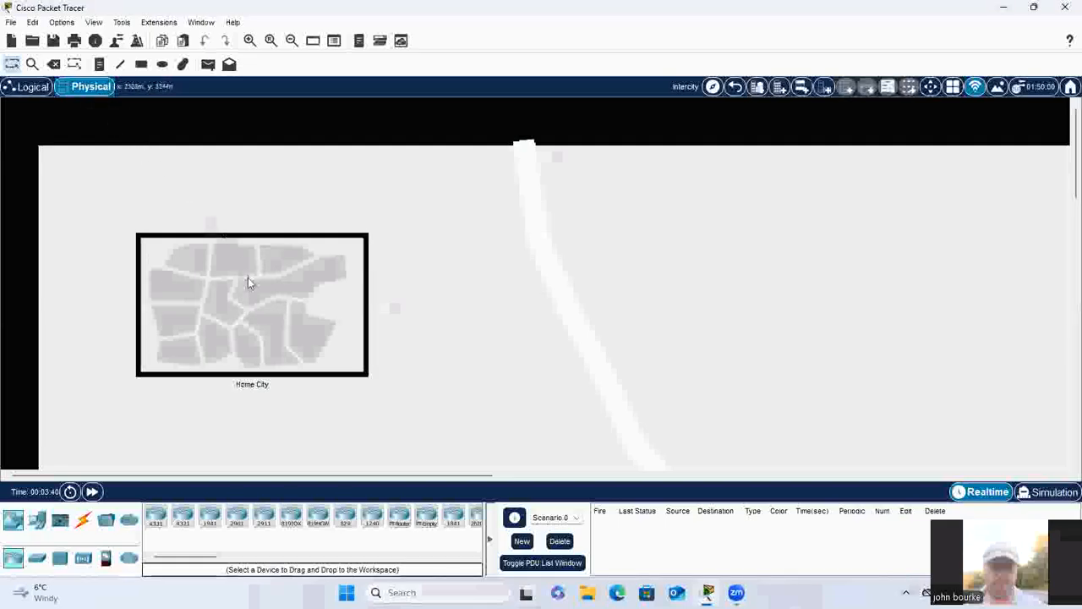
click(248, 277)
click(207, 246)
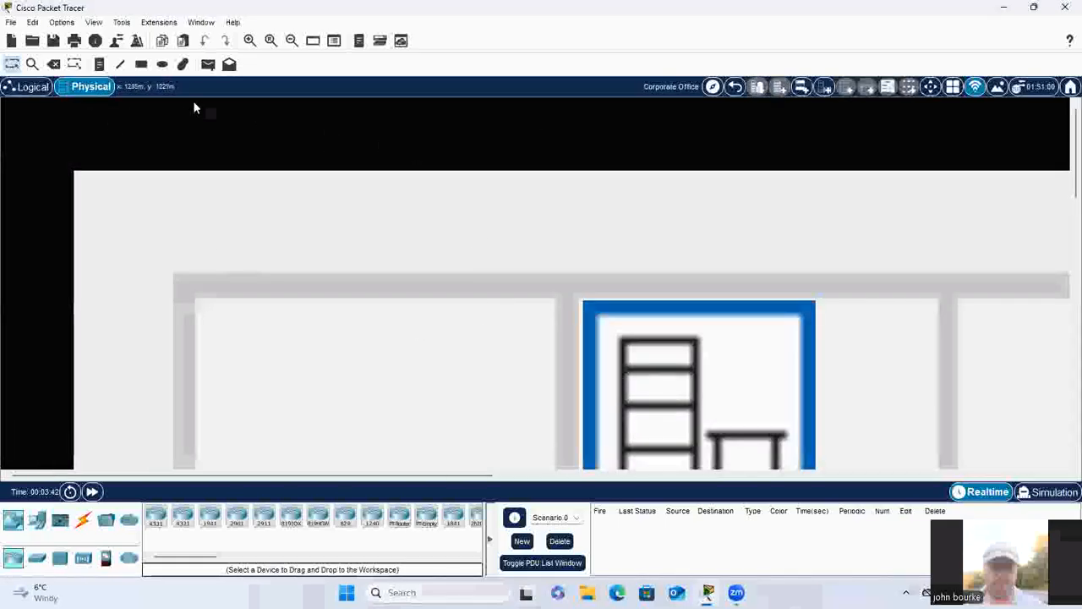
Step: Move the Main Wiring Closet into the first upper room of the Corporate Office and open it
click(293, 42)
drag(464, 301, 210, 303)
click(210, 303)
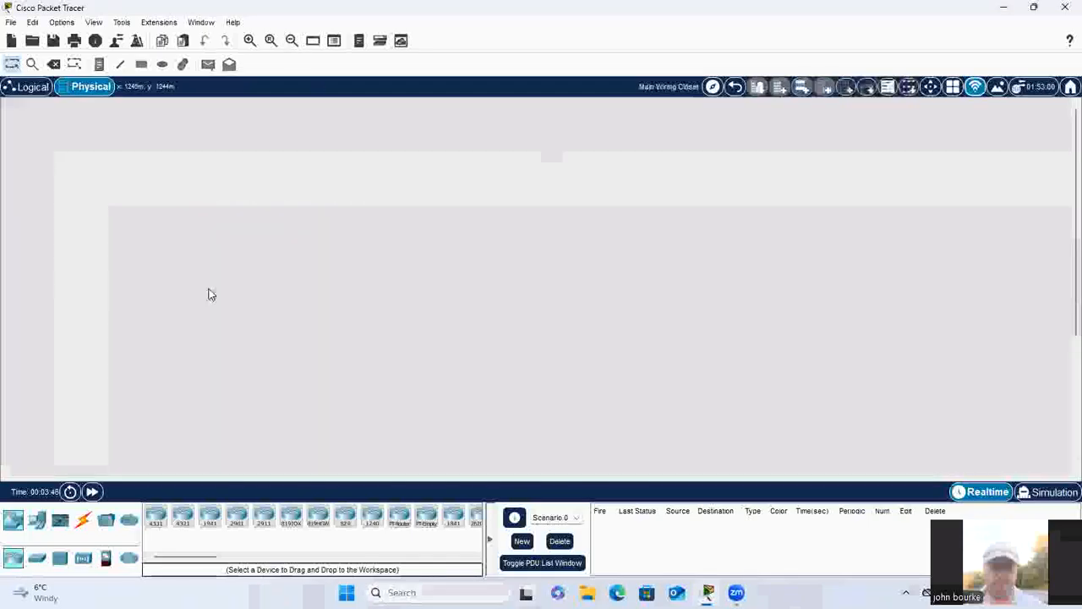
Step: Add a rack to the Main Wiring Closet and mount a Copper Patch Panel in its top slot
click(843, 90)
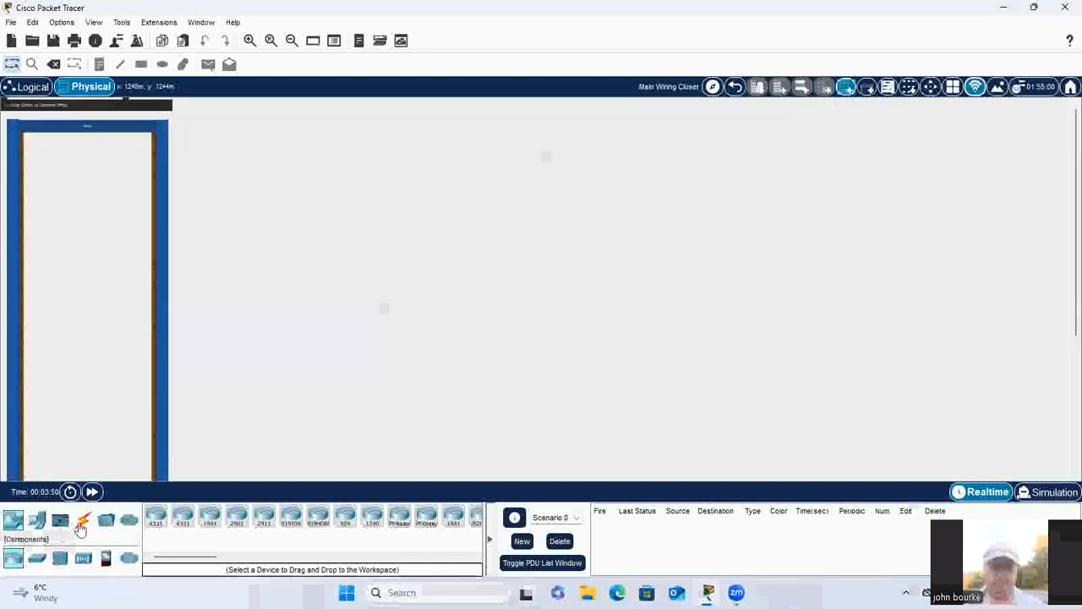
click(82, 526)
click(37, 558)
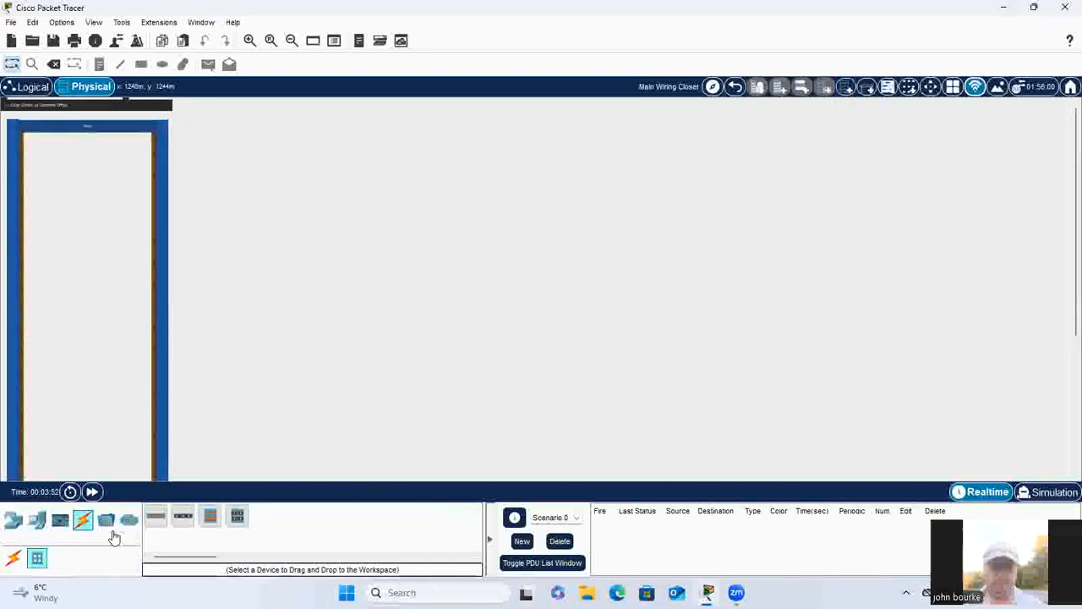
click(149, 520)
click(74, 148)
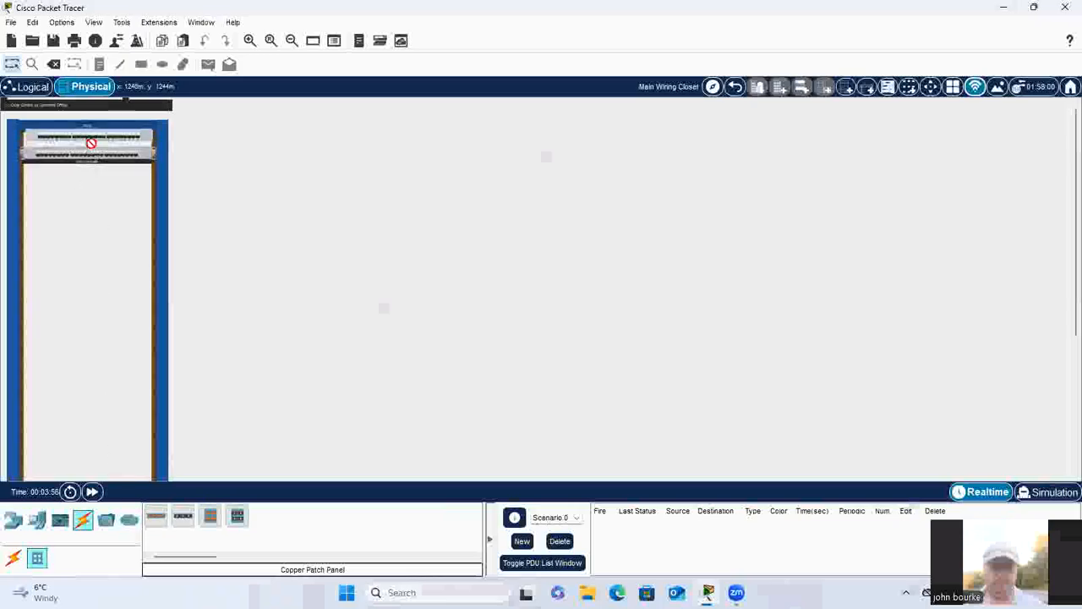
click(249, 41)
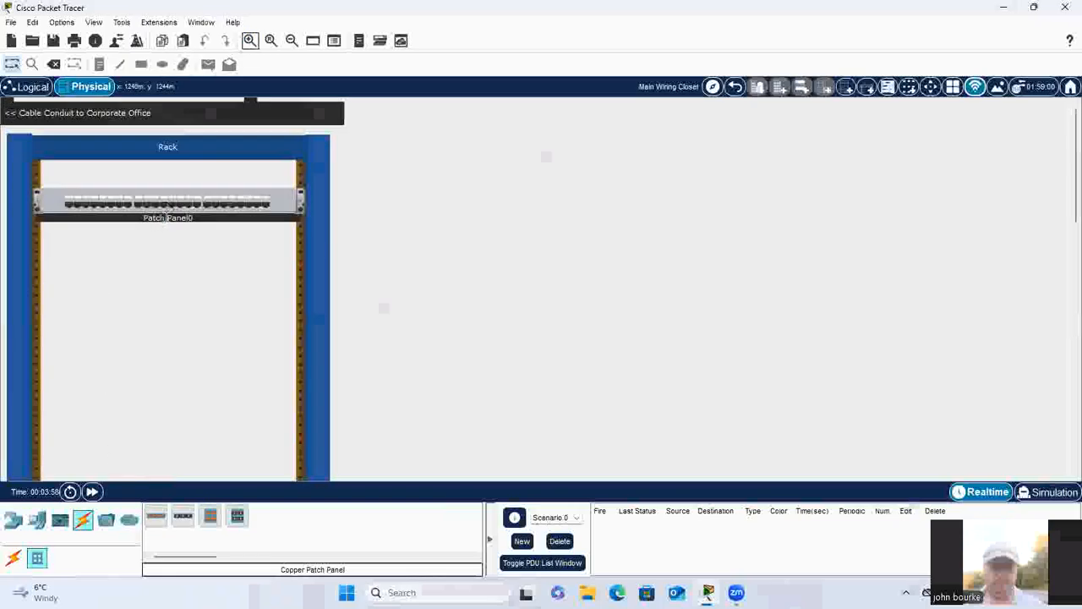
drag(264, 206, 145, 186)
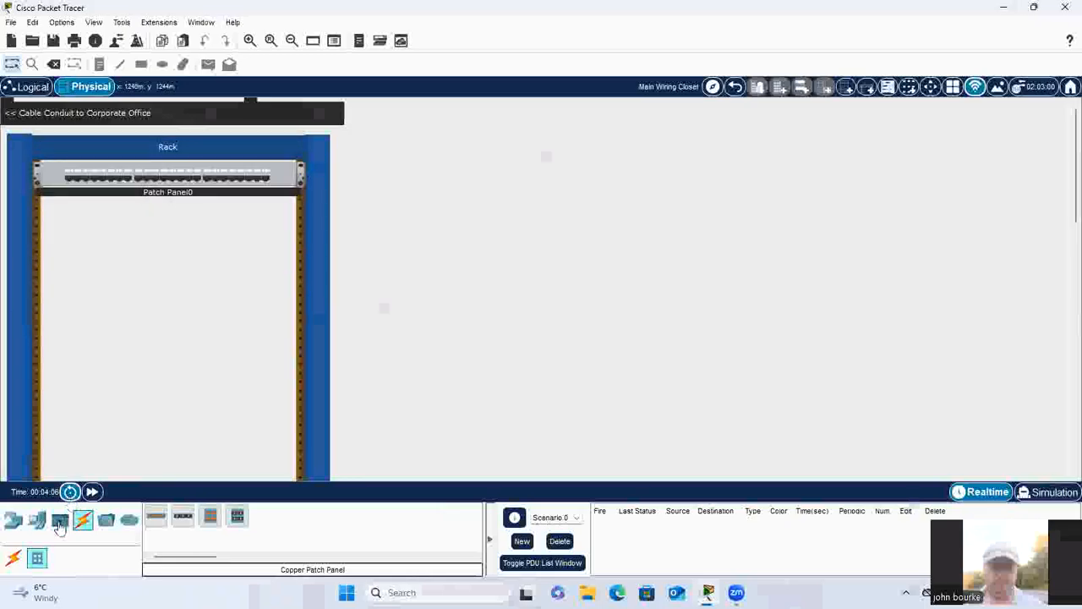
Step: Mount a 2960 switch in the rack below the patch panel
click(14, 522)
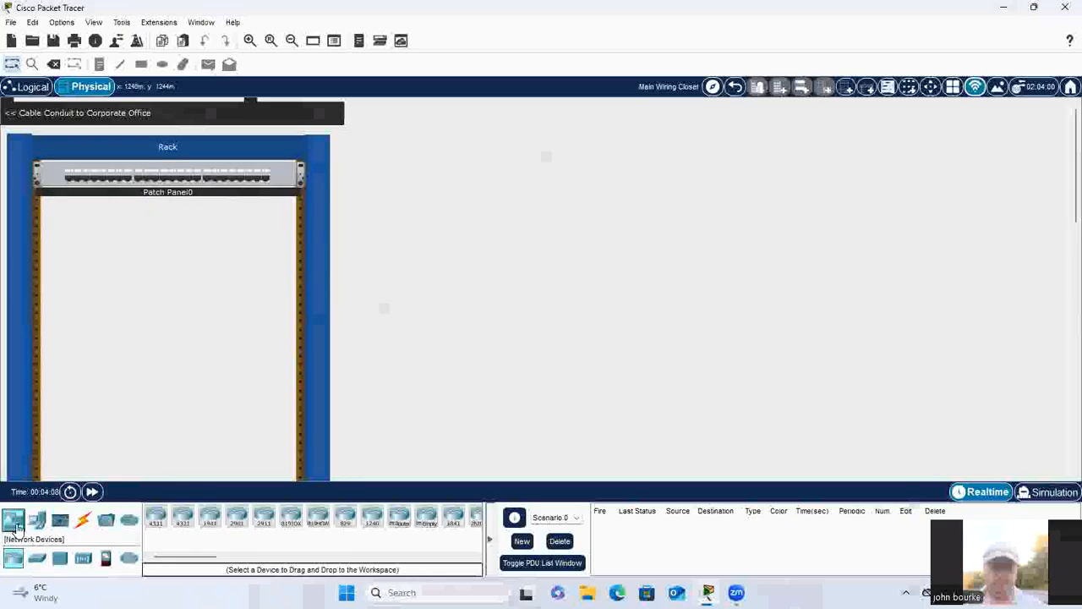
click(36, 558)
click(156, 516)
click(194, 230)
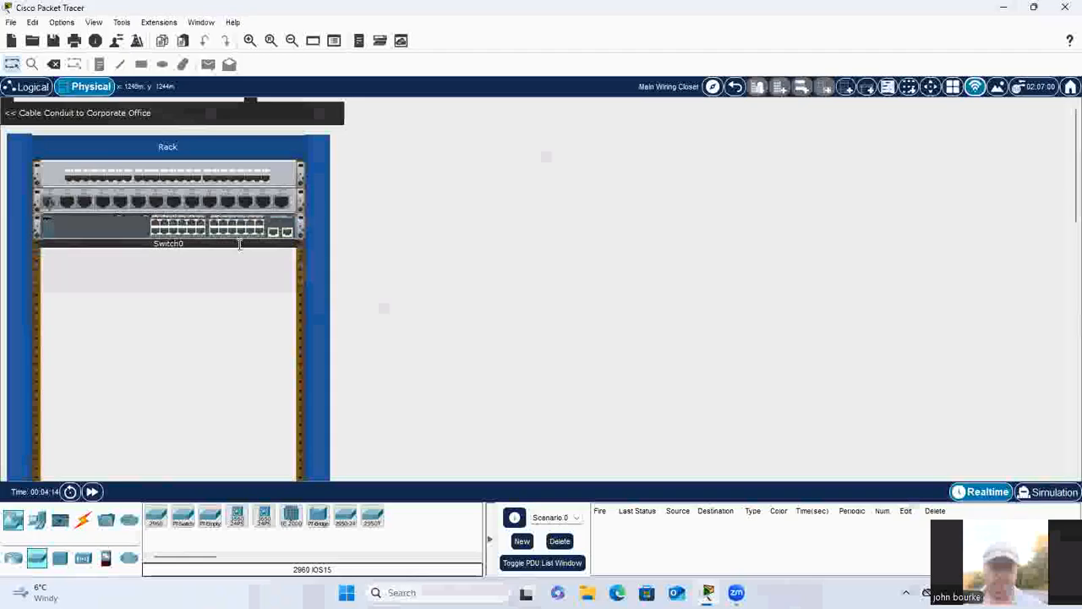
Step: Mount a Server-PT in the rack directly beneath the switch
click(36, 521)
click(210, 516)
click(167, 292)
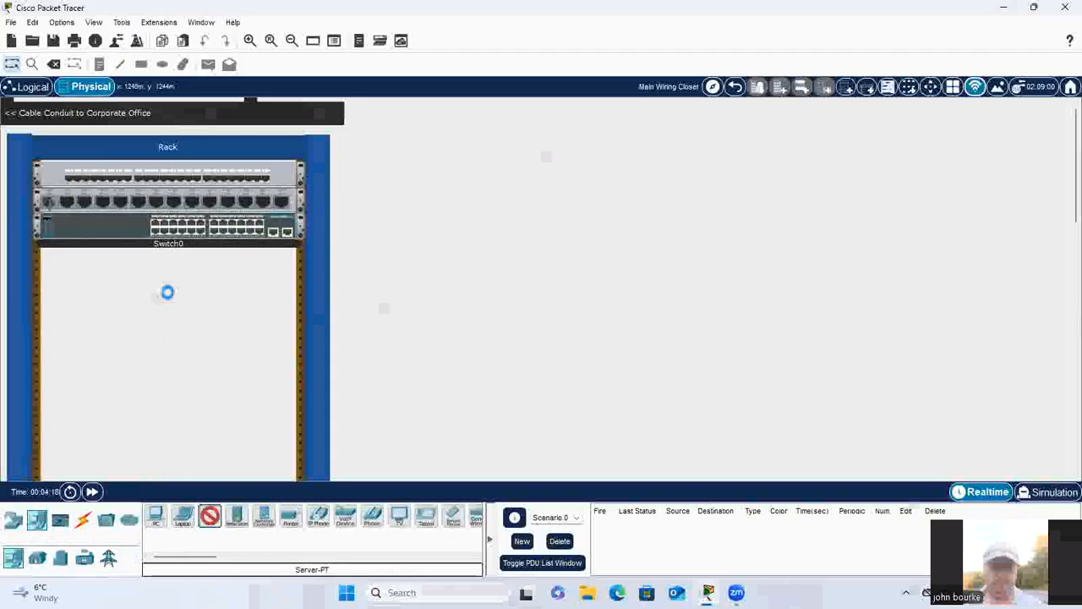
drag(230, 295, 223, 256)
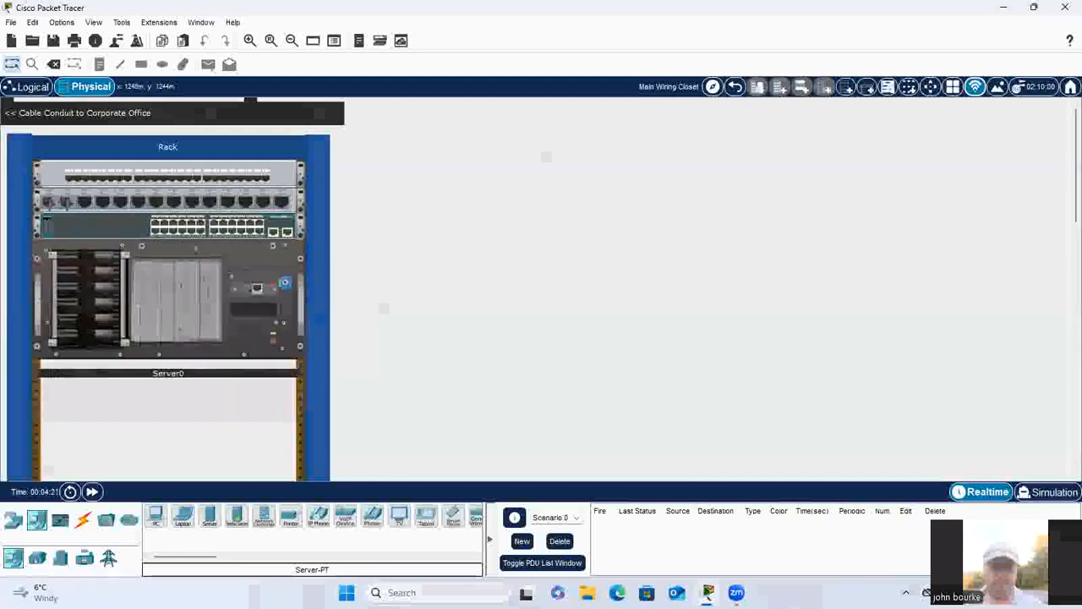
Step: In the logical workspace, connect Server0 FastEthernet0 to Switch0 FastEthernet0/1 with a Copper Straight-Through cable
click(16, 88)
drag(177, 307, 250, 322)
click(82, 519)
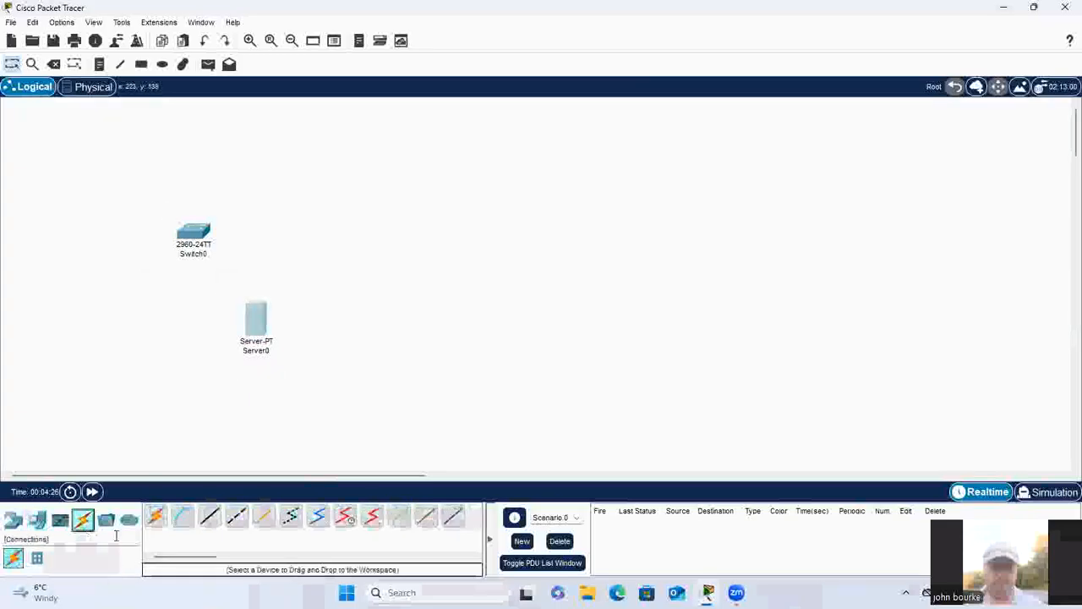
click(264, 325)
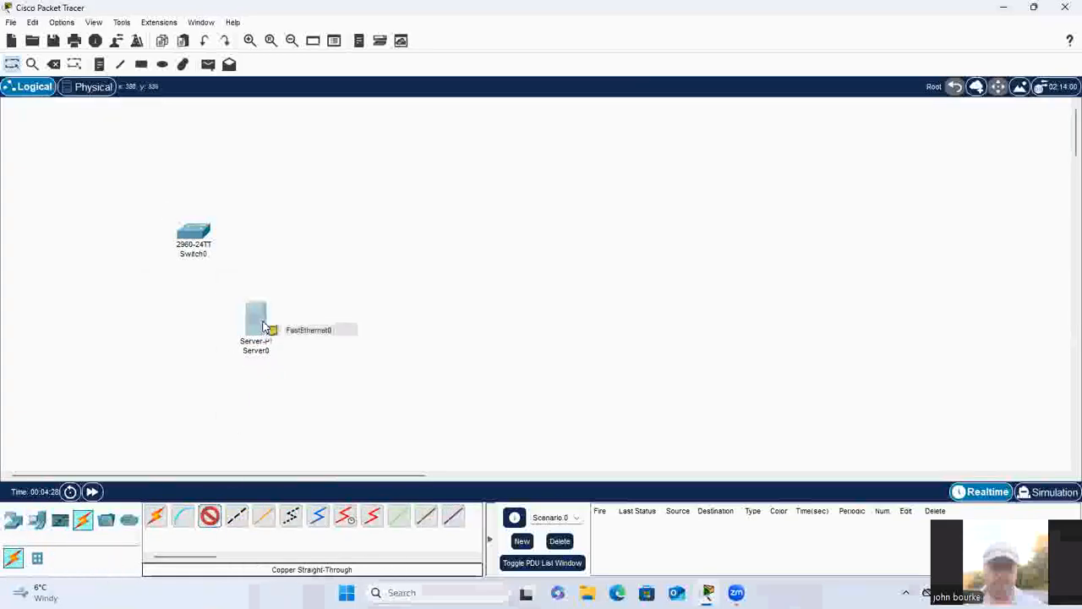
click(307, 328)
click(191, 227)
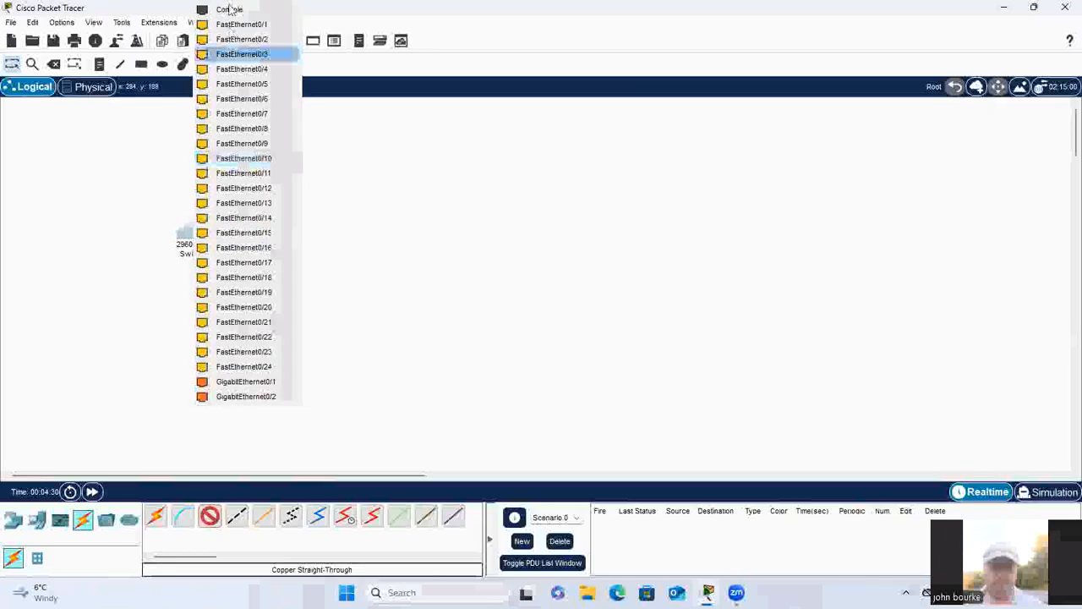
click(237, 25)
Step: Return to the physical Corporate Office and place a Copper Wall Mount on the upper wall of the room beside the wiring closet
click(93, 86)
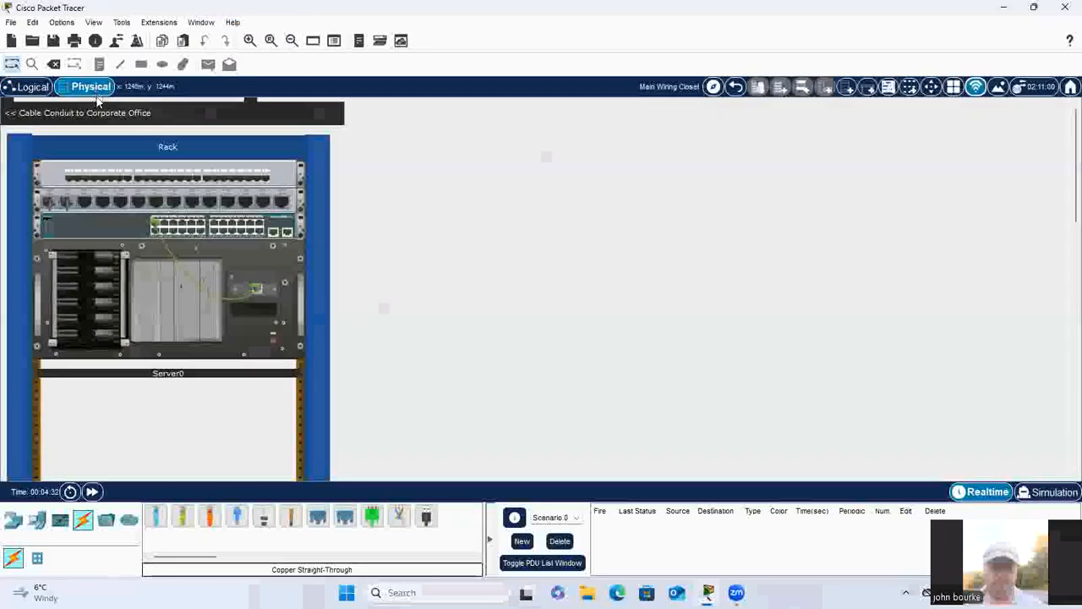
click(736, 87)
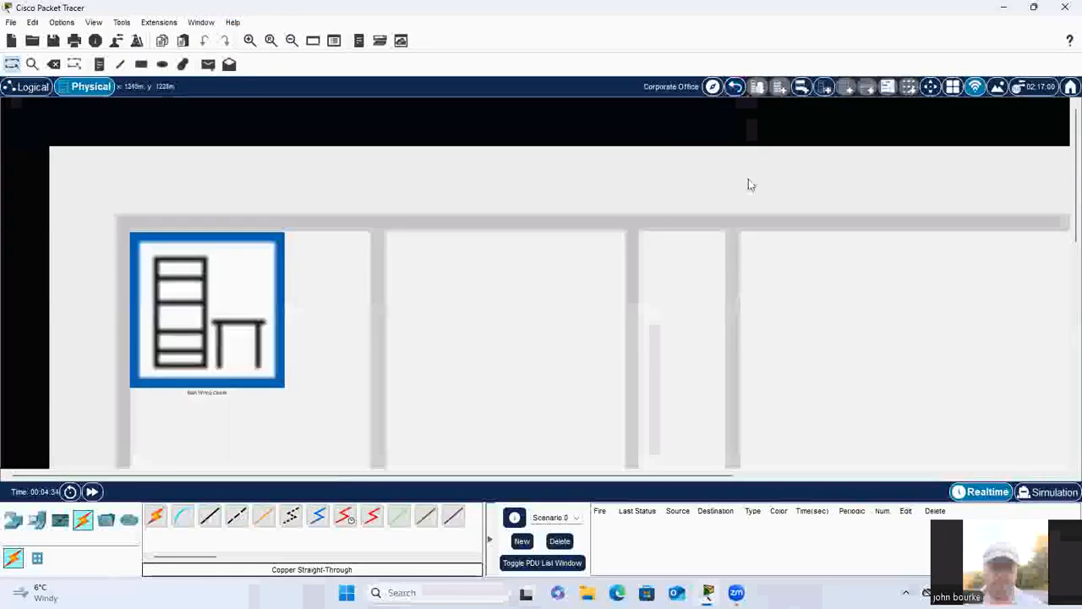
click(38, 561)
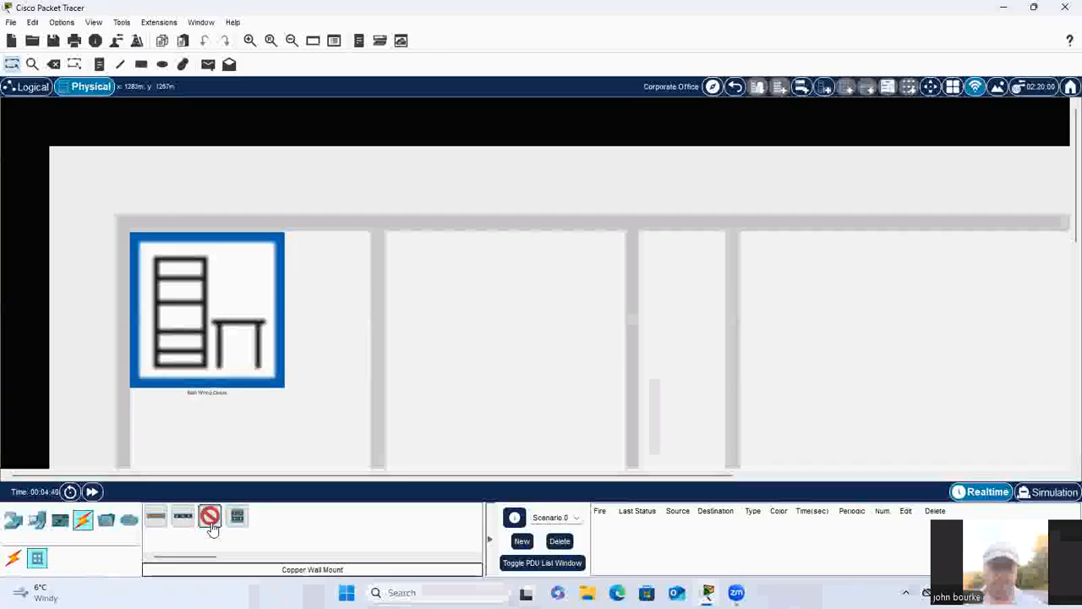
click(508, 234)
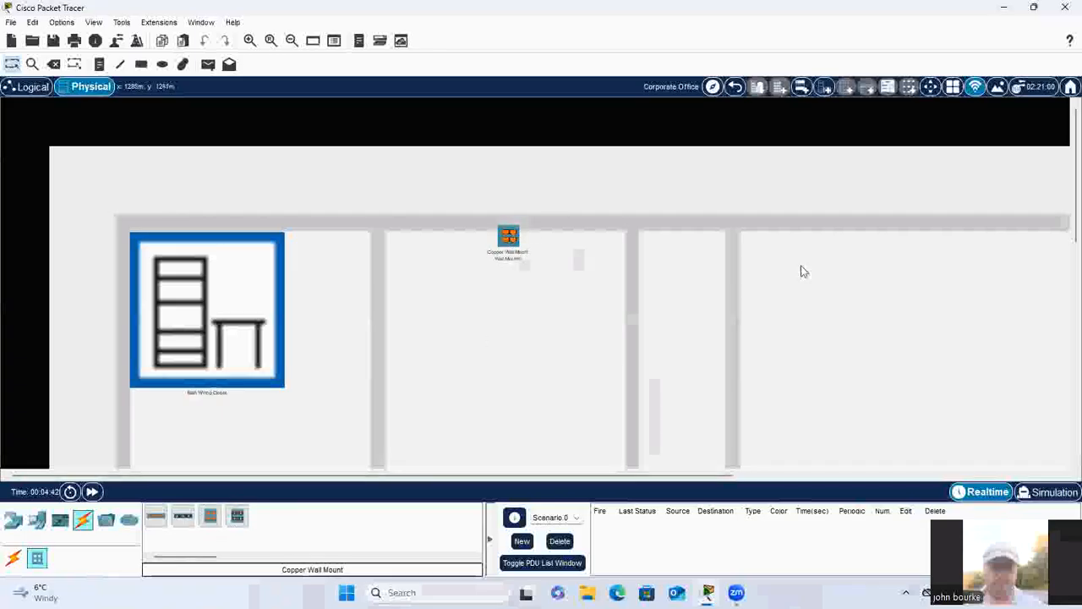
Step: Place further Copper Wall Mounts on the upper wall of the next large room and in the first lower room
click(209, 523)
scroll(834, 320, down, 10)
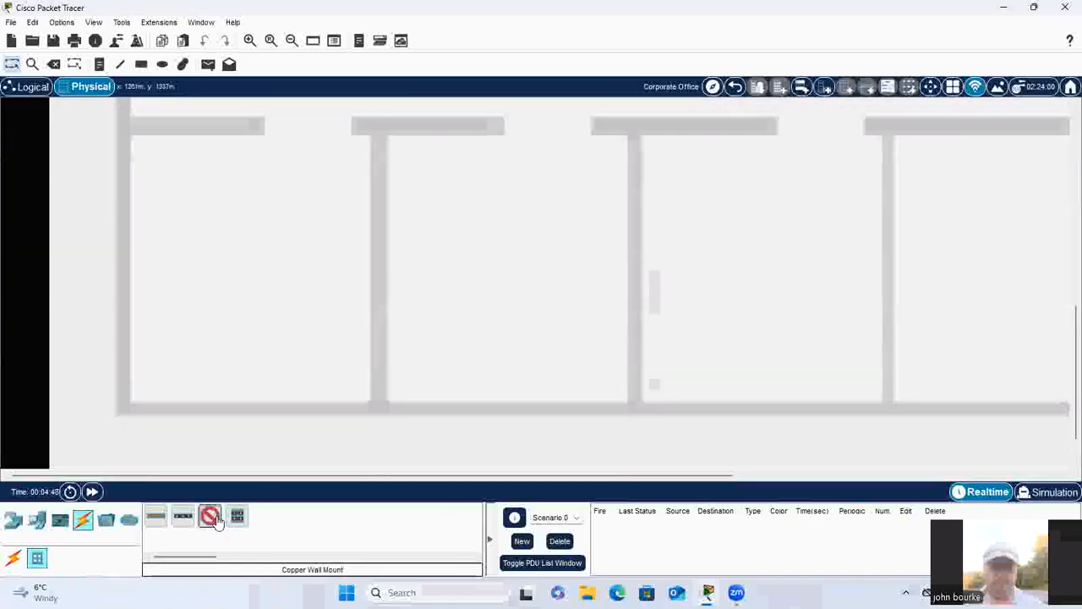
click(212, 139)
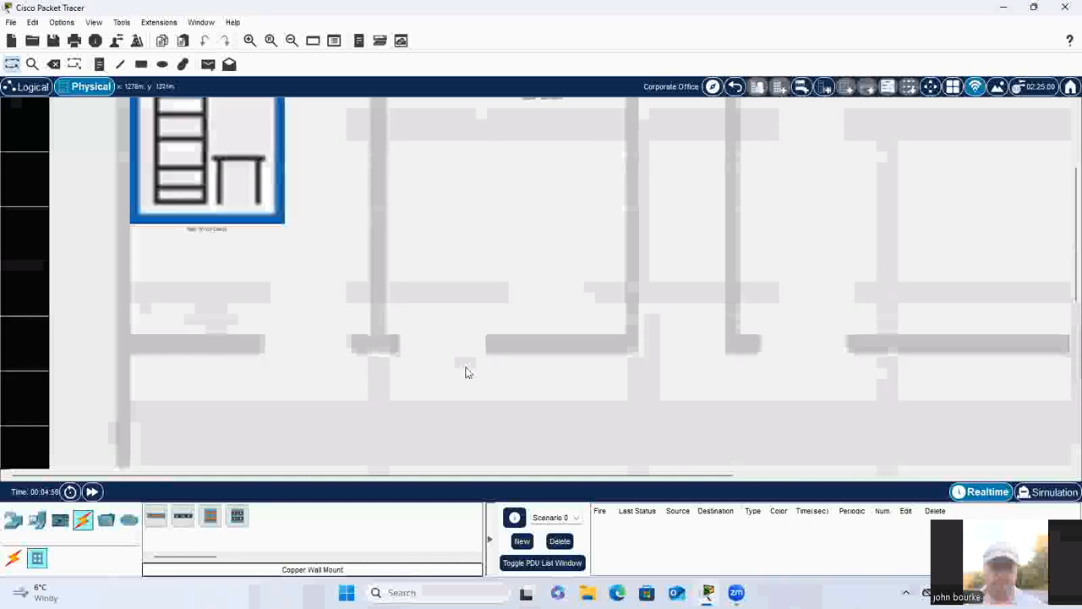
scroll(465, 372, up, 4)
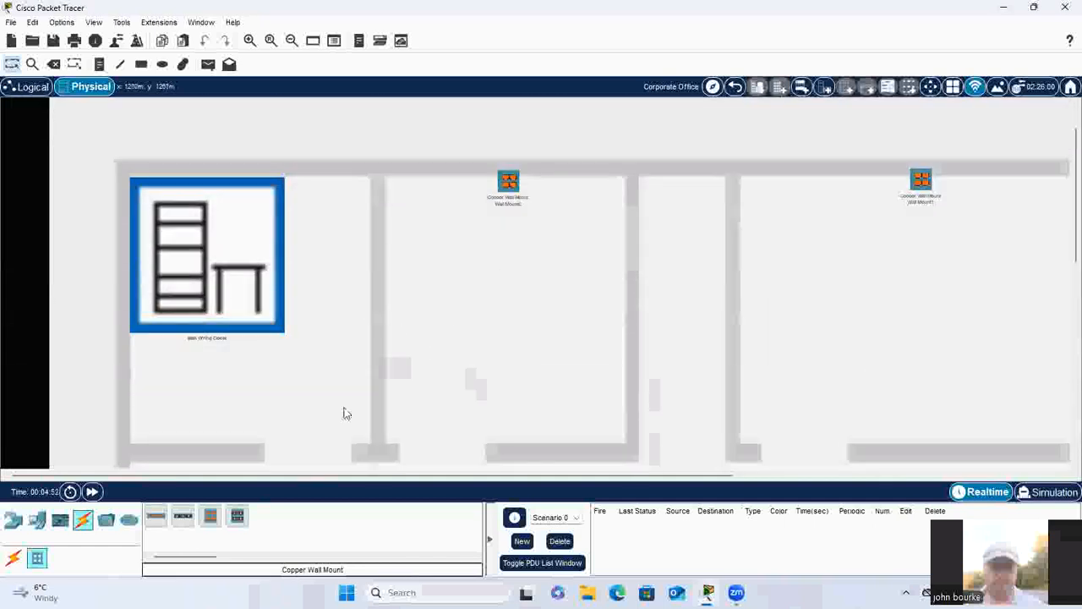
Step: Run a Copper Straight-Through cable from PunchDown1 of the wall mount nearest the closet to PunchDown1 of the rack's Patch Panel0
click(83, 520)
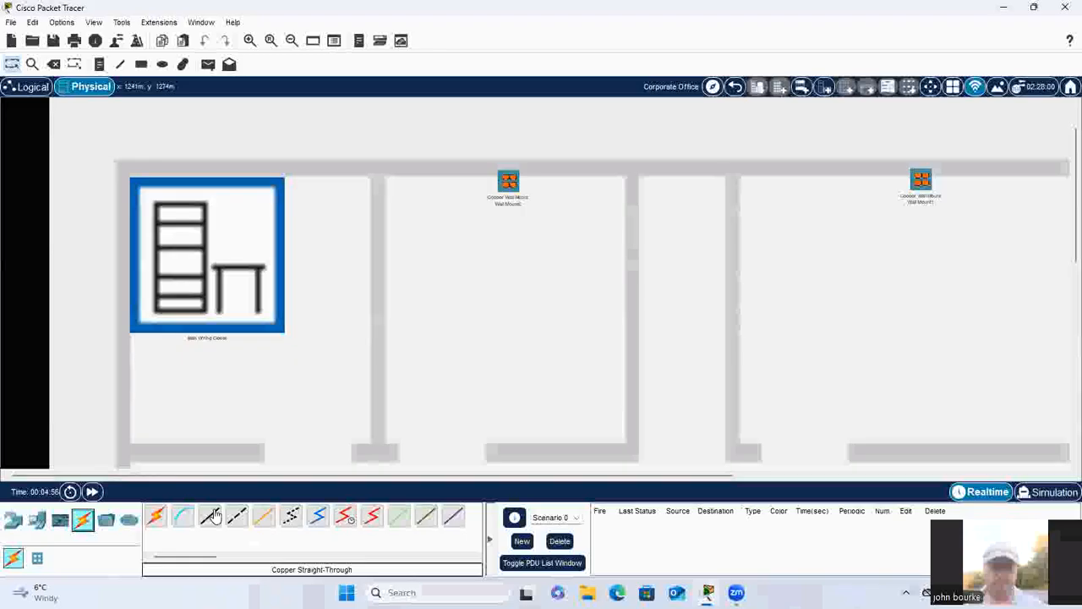
click(508, 181)
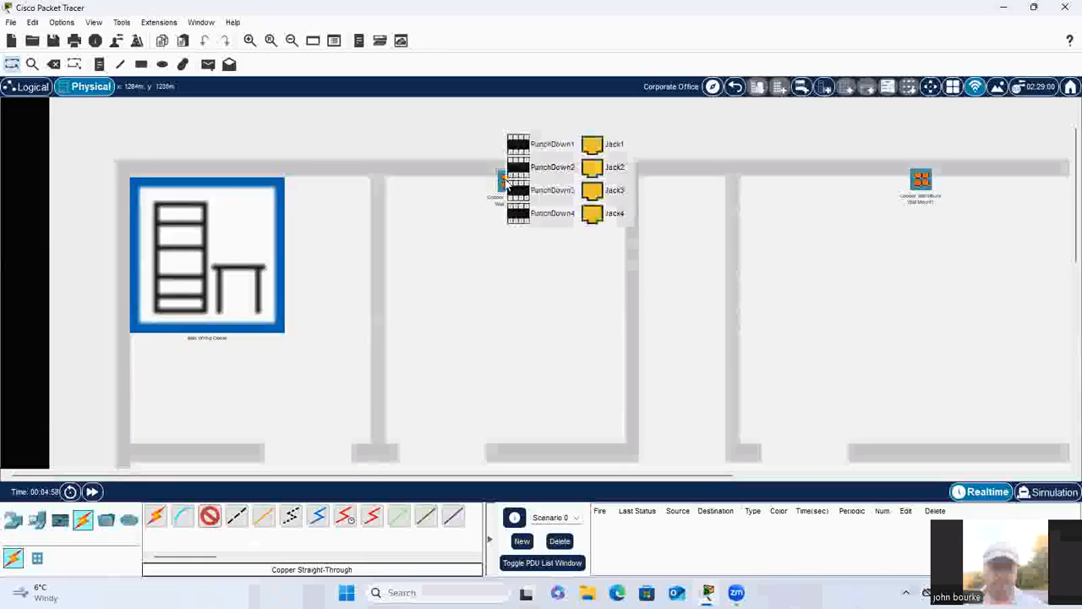
click(531, 145)
click(212, 236)
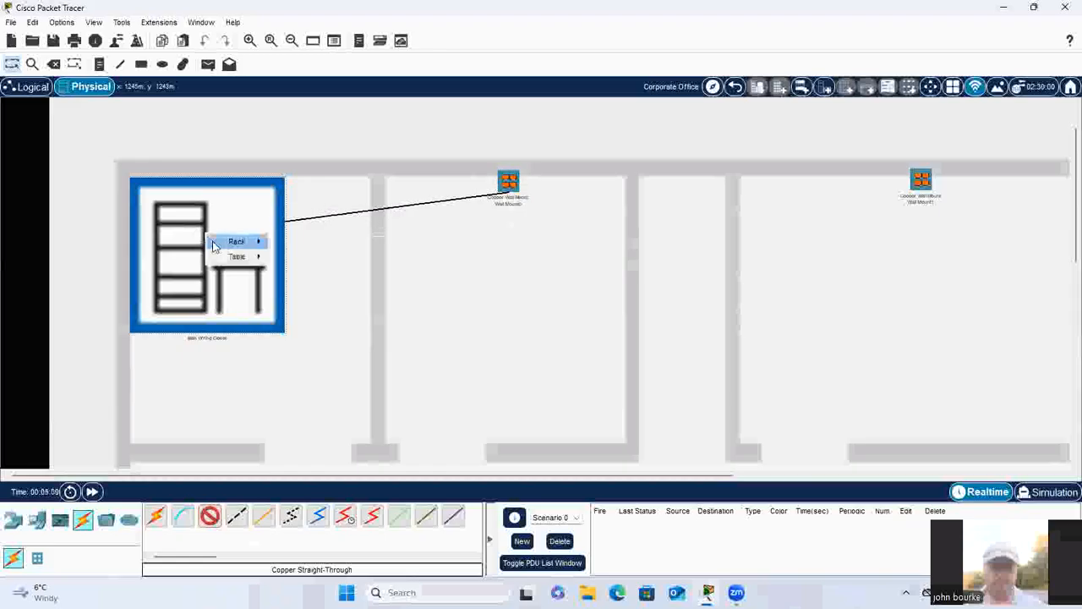
mouse_move(242, 242)
mouse_move(311, 242)
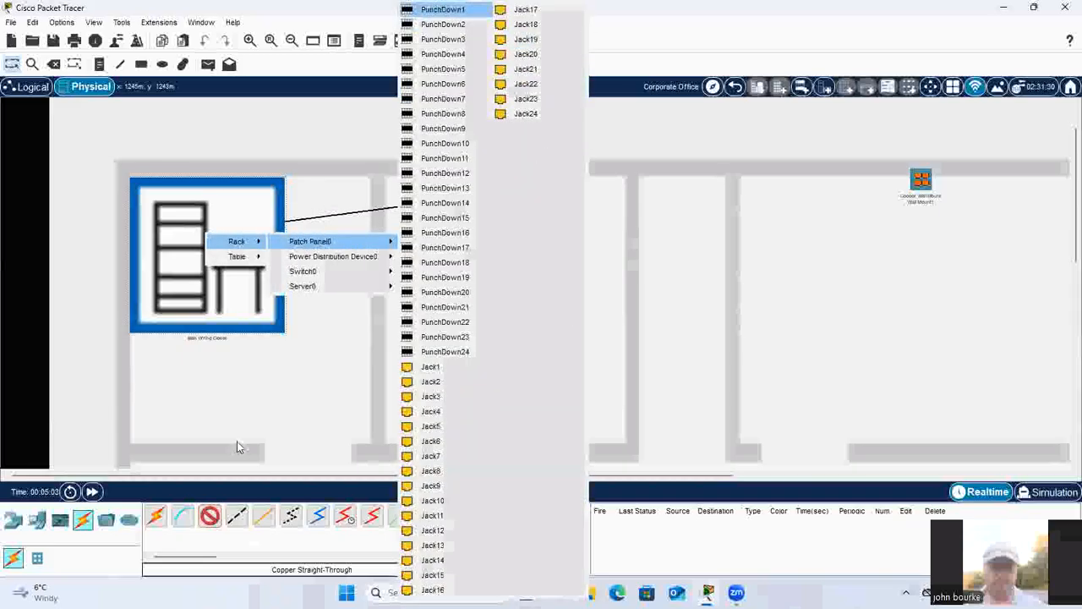
click(444, 10)
Step: Cable PunchDown2 of the same wall mount to PunchDown2 of Patch Panel0 with Copper Straight-Through
click(209, 516)
click(504, 181)
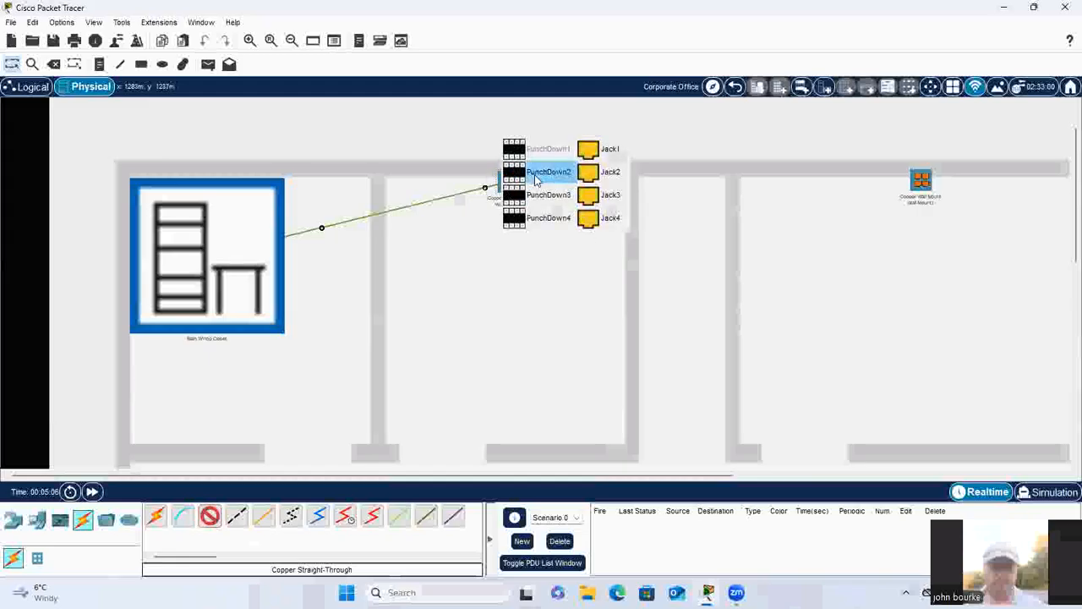
click(535, 177)
click(231, 256)
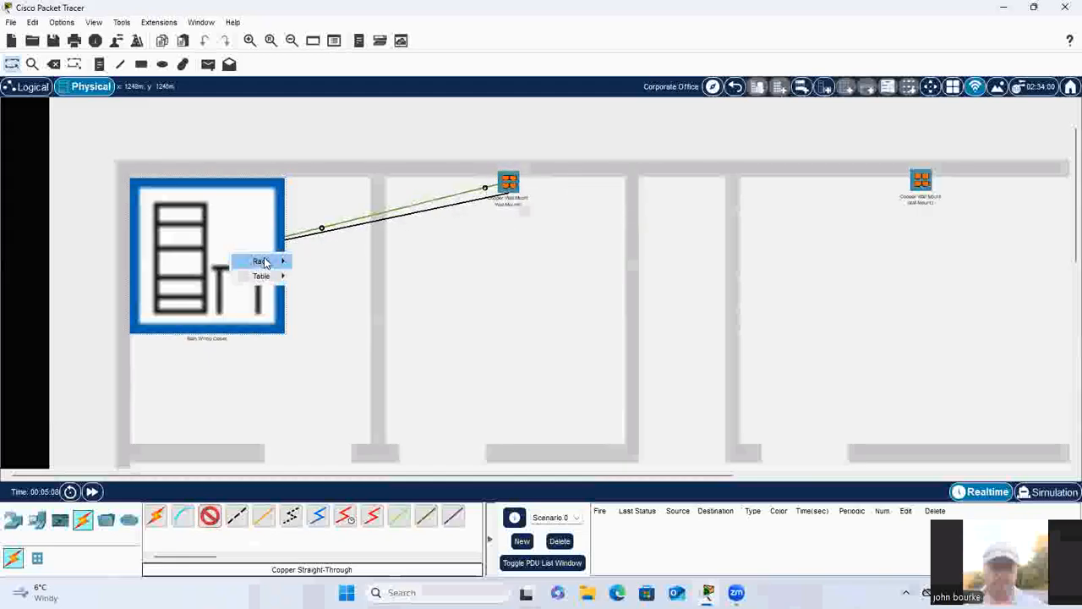
mouse_move(262, 261)
mouse_move(353, 260)
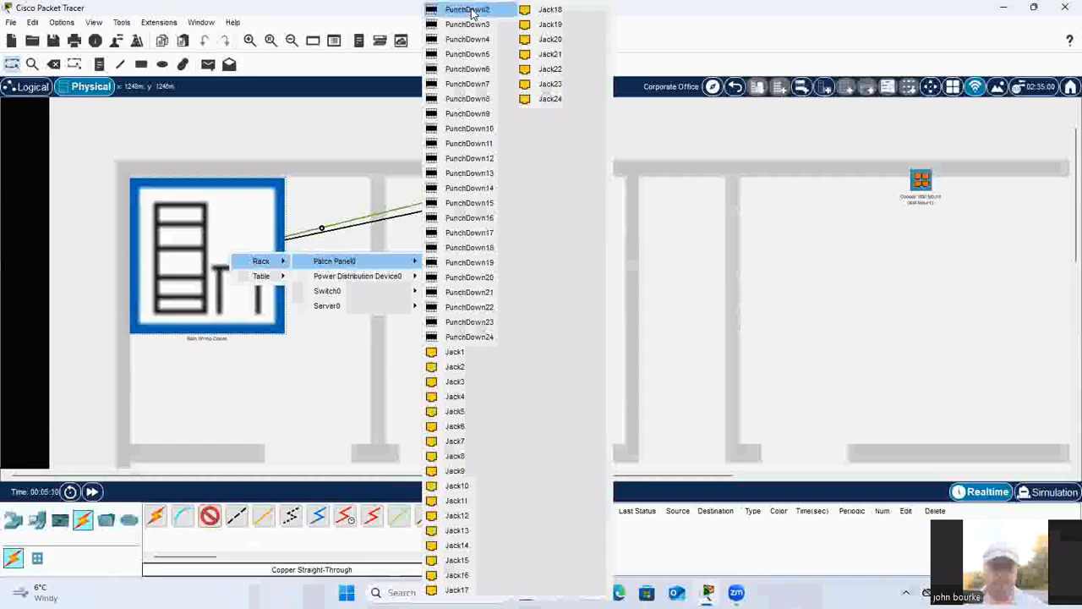
click(468, 10)
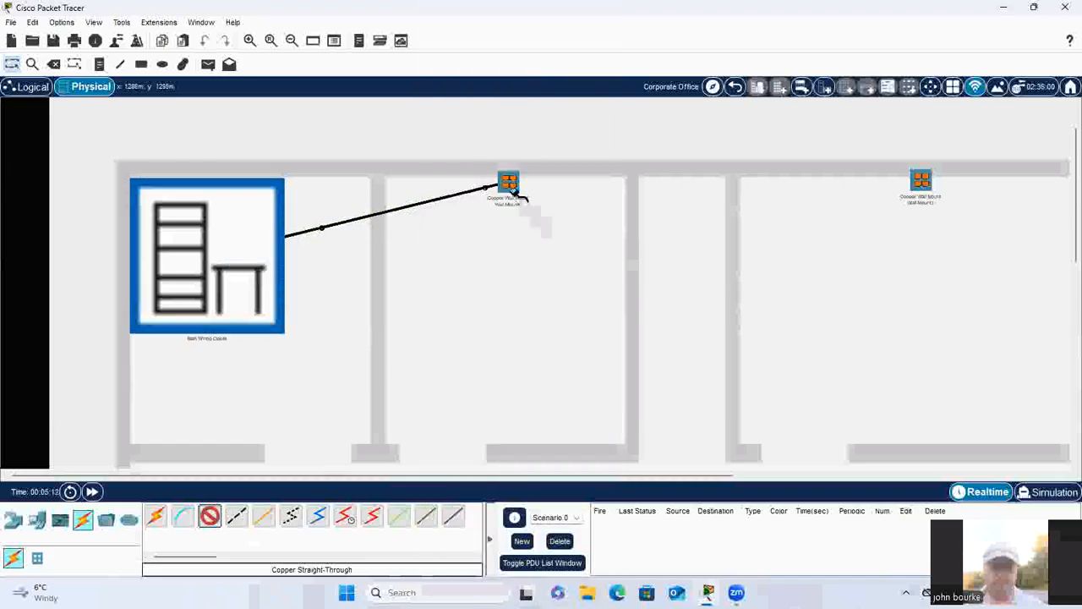
Step: Cable PunchDown3 of the same wall mount to PunchDown3 of Patch Panel0 with Copper Straight-Through
click(506, 183)
click(550, 196)
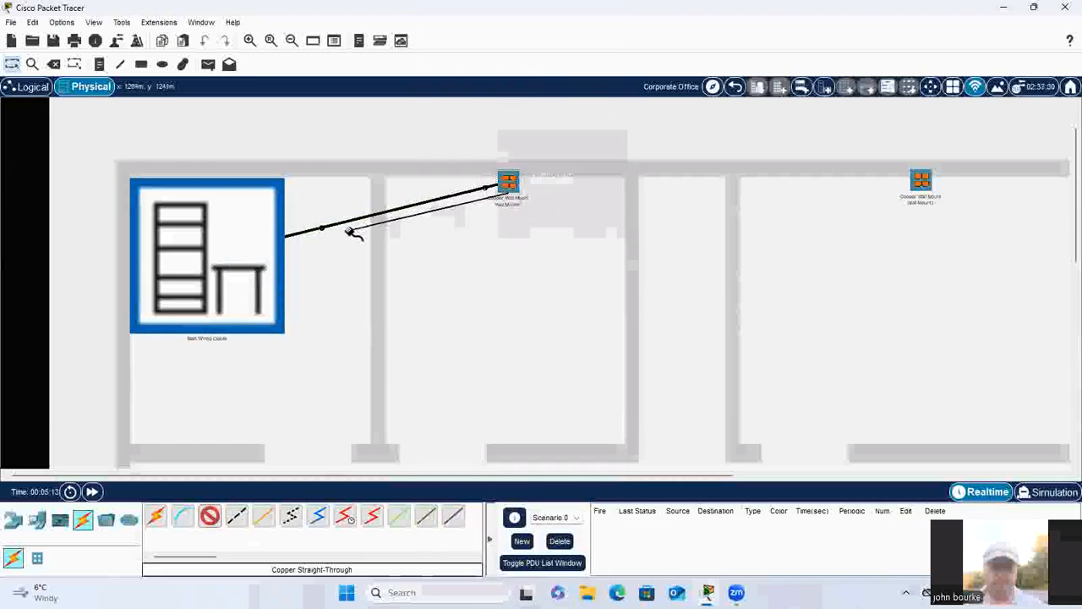
click(286, 254)
mouse_move(288, 253)
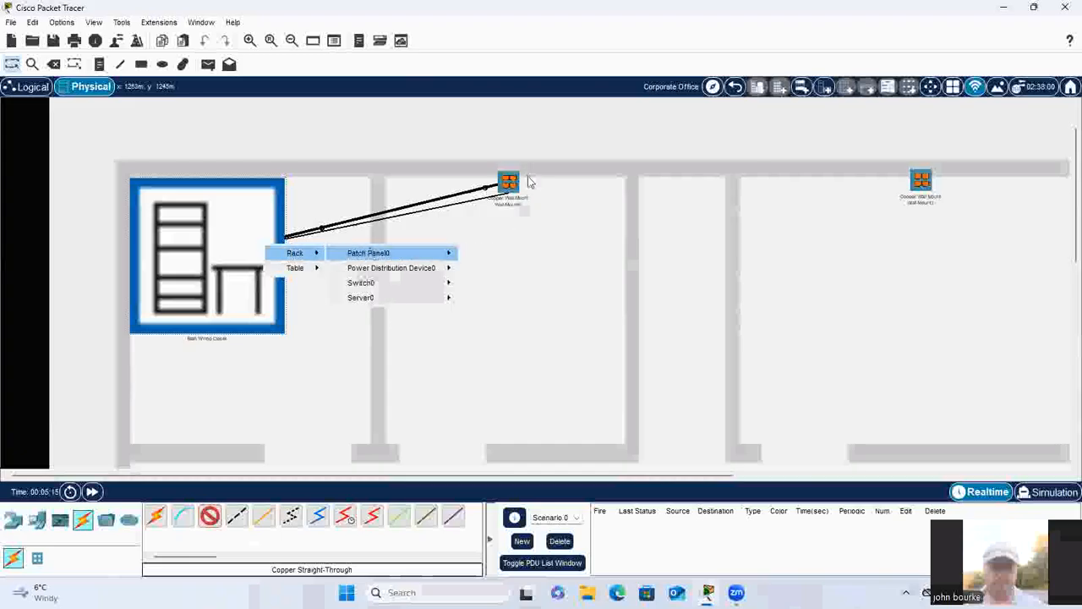
mouse_move(369, 254)
click(519, 12)
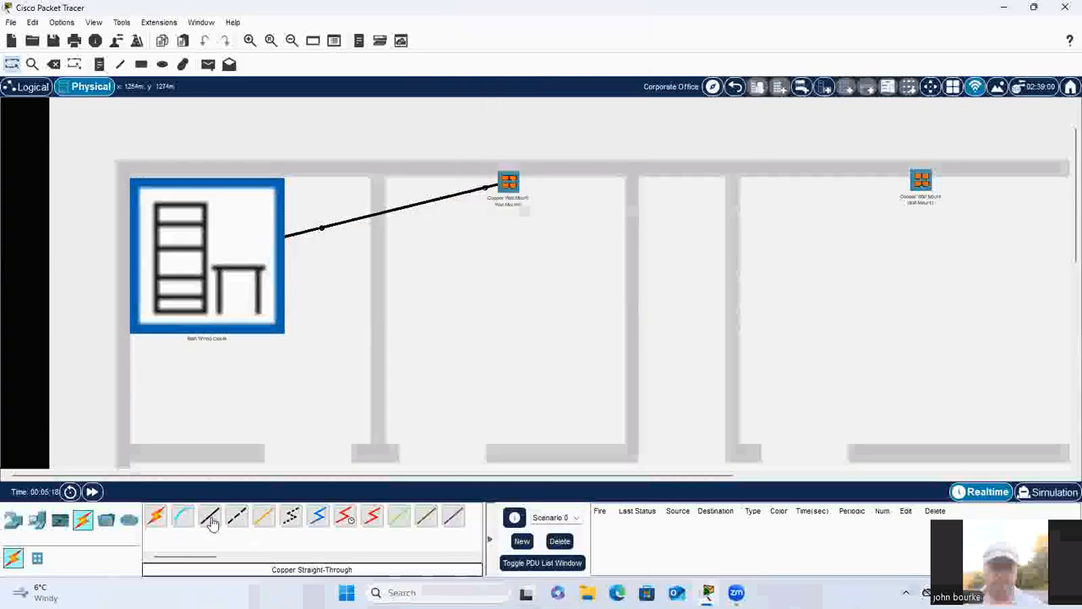
Step: Cable PunchDown4 of the wall mount nearest the closet to PunchDown4 of the rack's Patch Panel0 with Copper Straight-Through
click(209, 517)
click(507, 183)
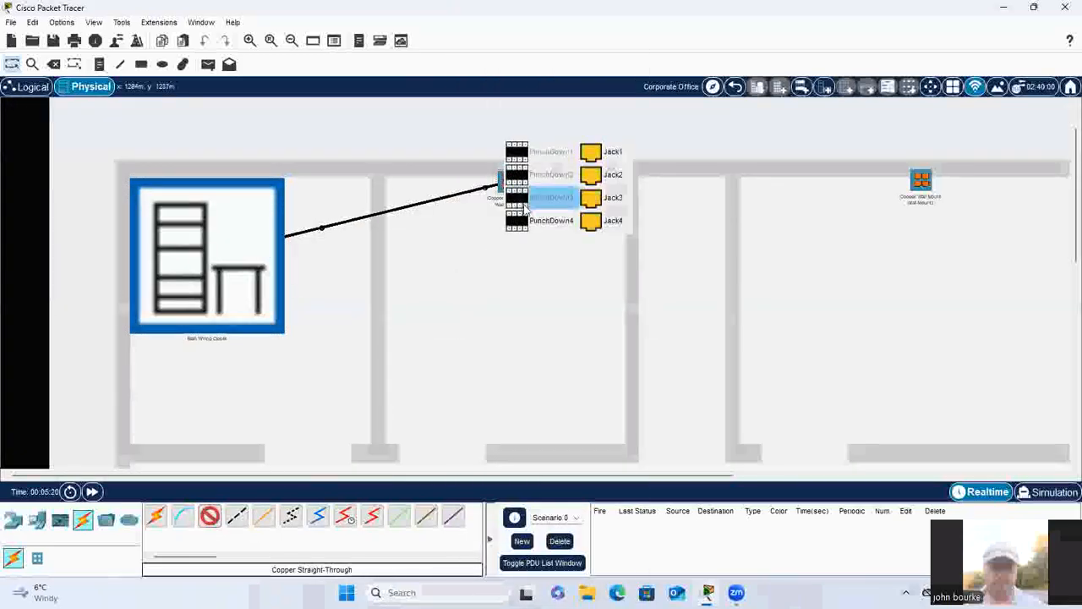
click(495, 218)
click(220, 253)
mouse_move(254, 262)
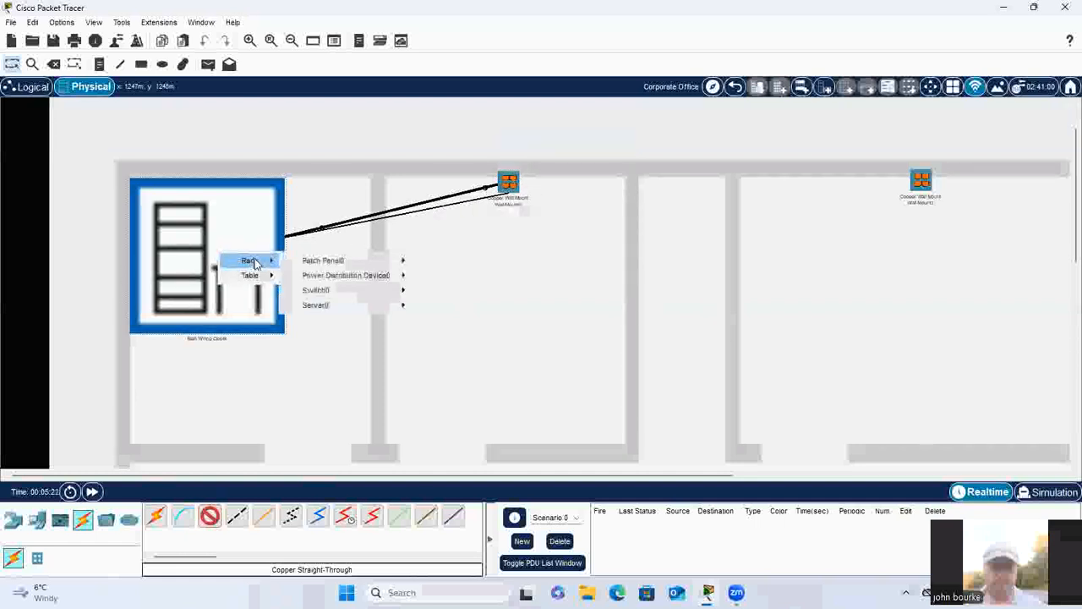
mouse_move(372, 260)
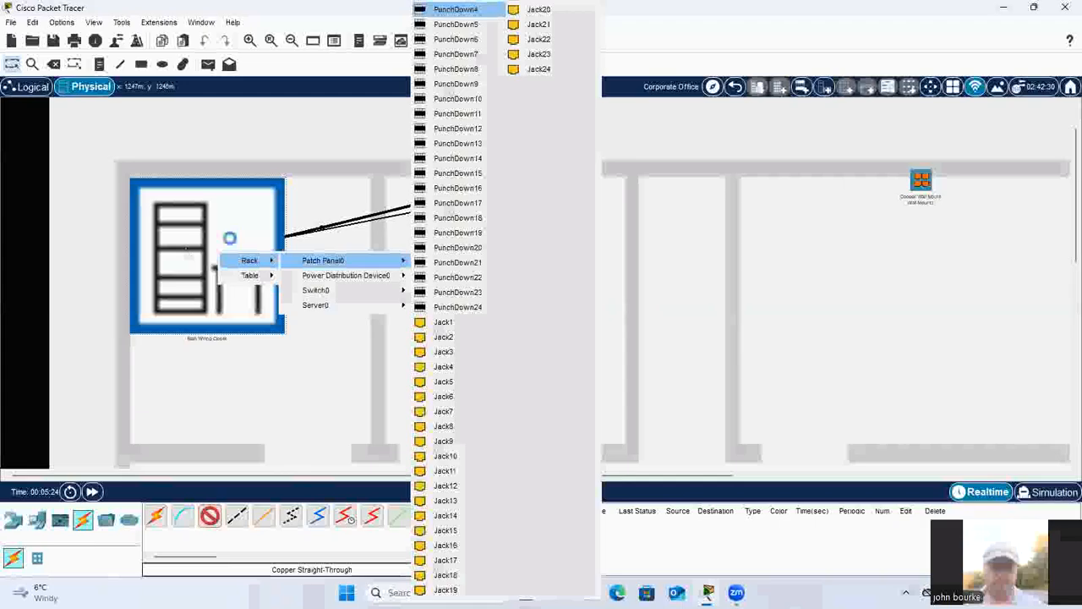
click(457, 9)
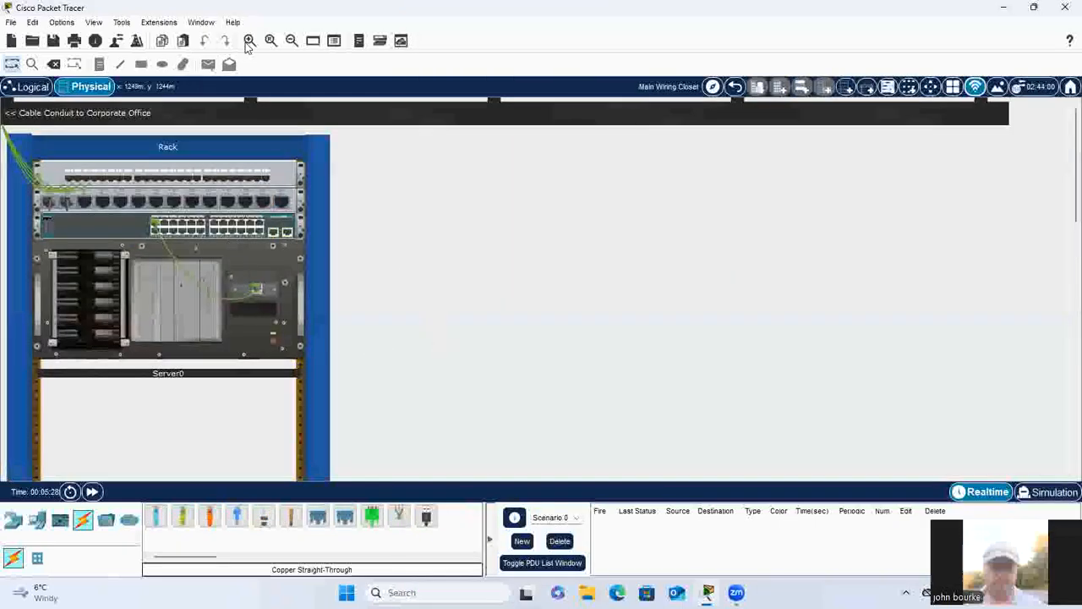
Step: Patch Jack1 and Jack2 of the rack's patch panel to the next two free switch ports with Copper Straight-Through cables
click(250, 40)
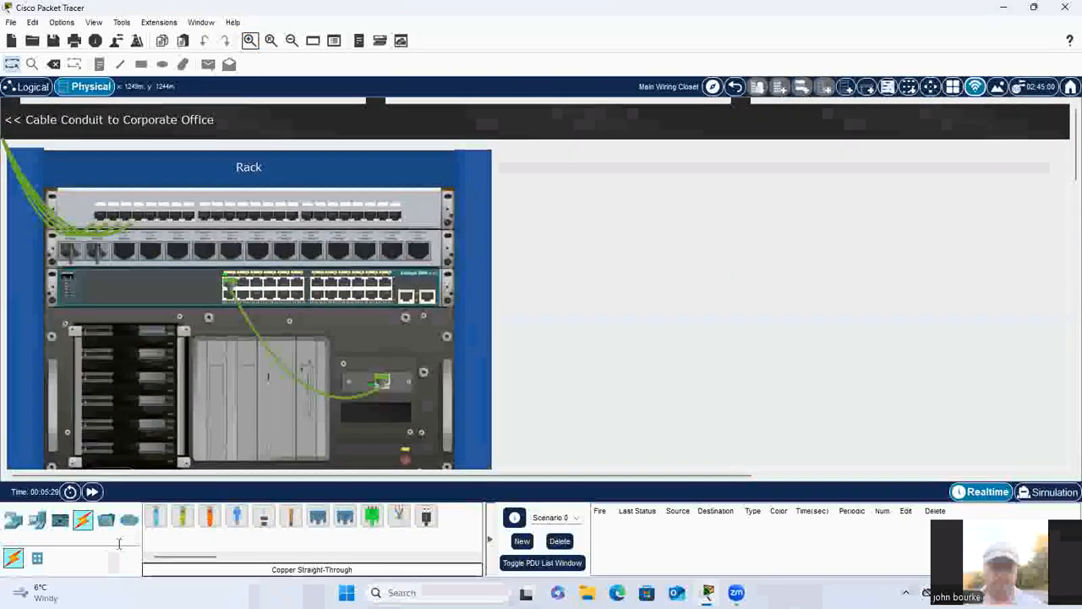
click(99, 215)
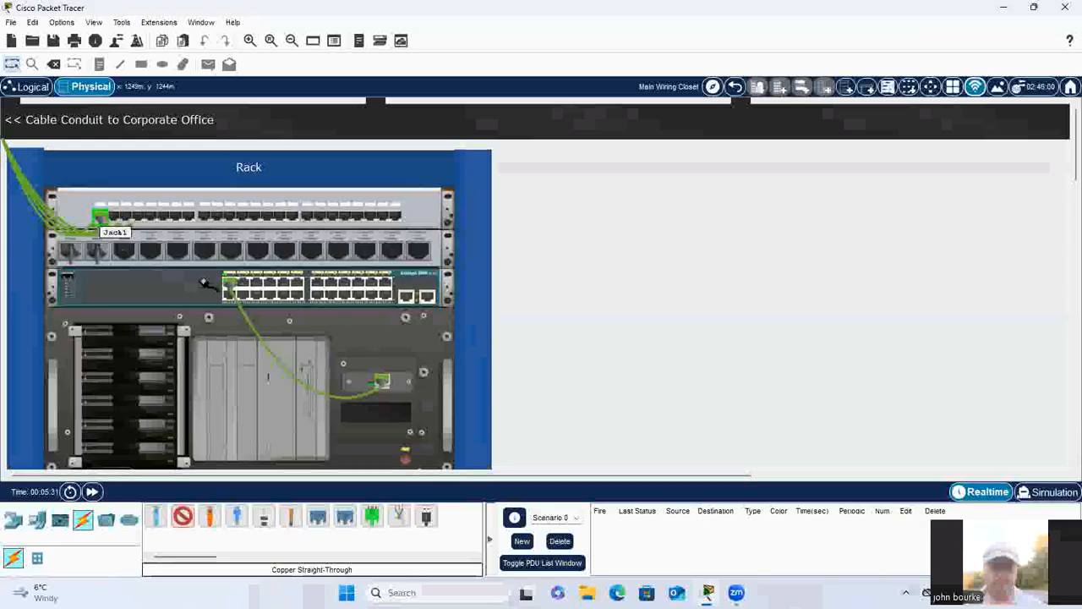
click(222, 296)
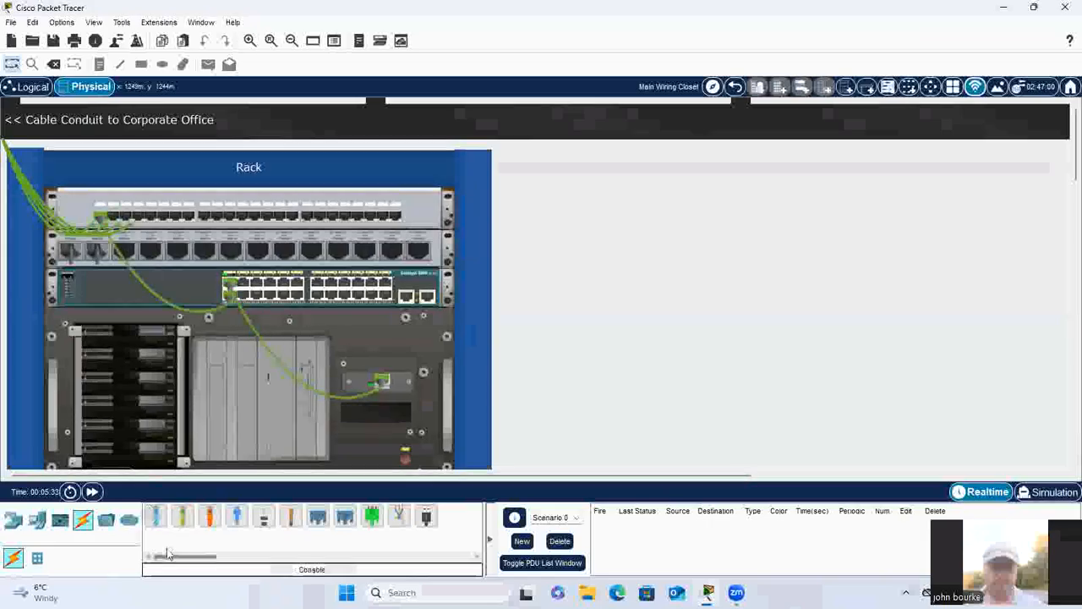
click(187, 524)
click(113, 219)
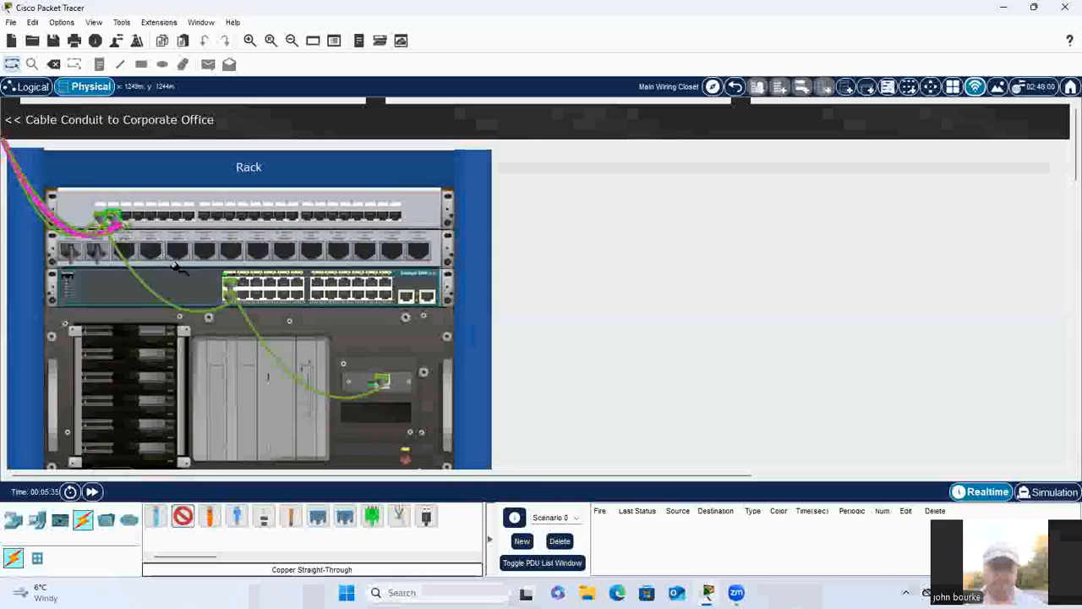
click(240, 288)
Step: Connect Jack3 and Jack4 of the patch panel to the following two free switch ports using Copper Straight-Through cables
click(166, 524)
click(183, 520)
click(142, 218)
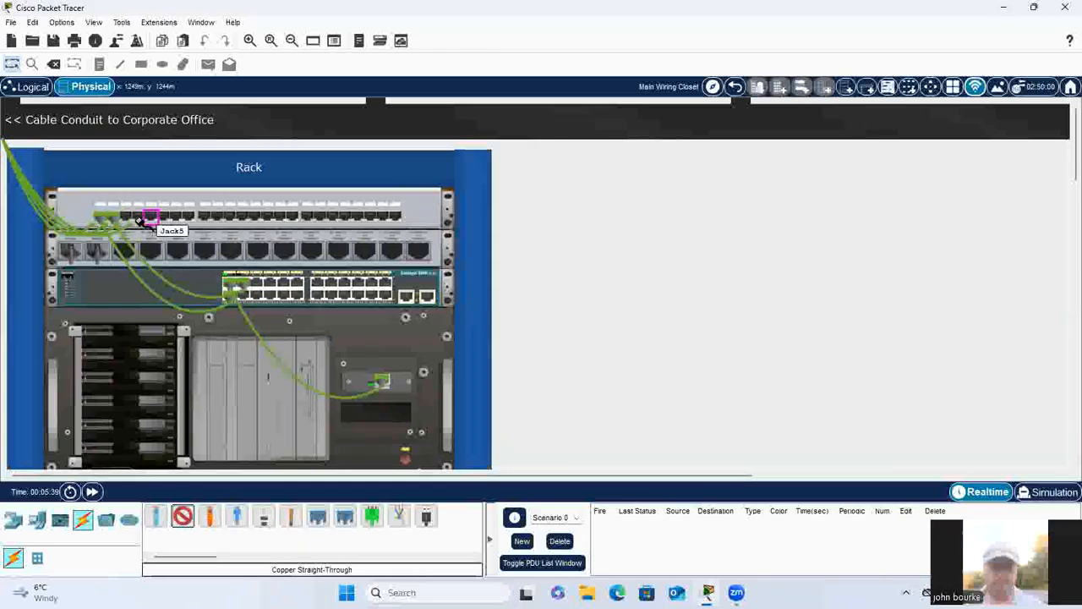
click(245, 296)
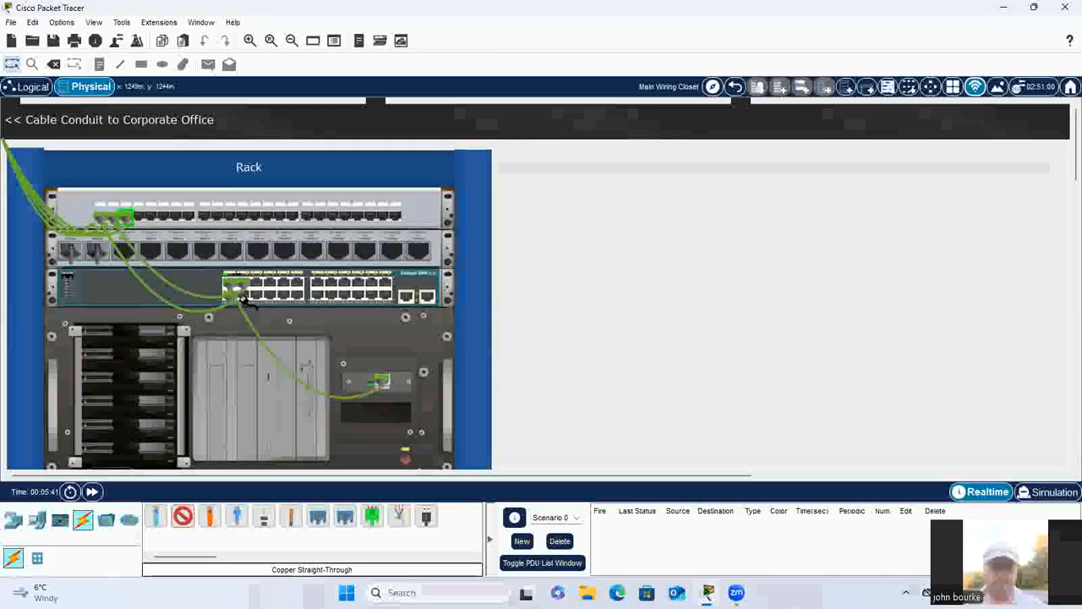
click(193, 522)
click(144, 220)
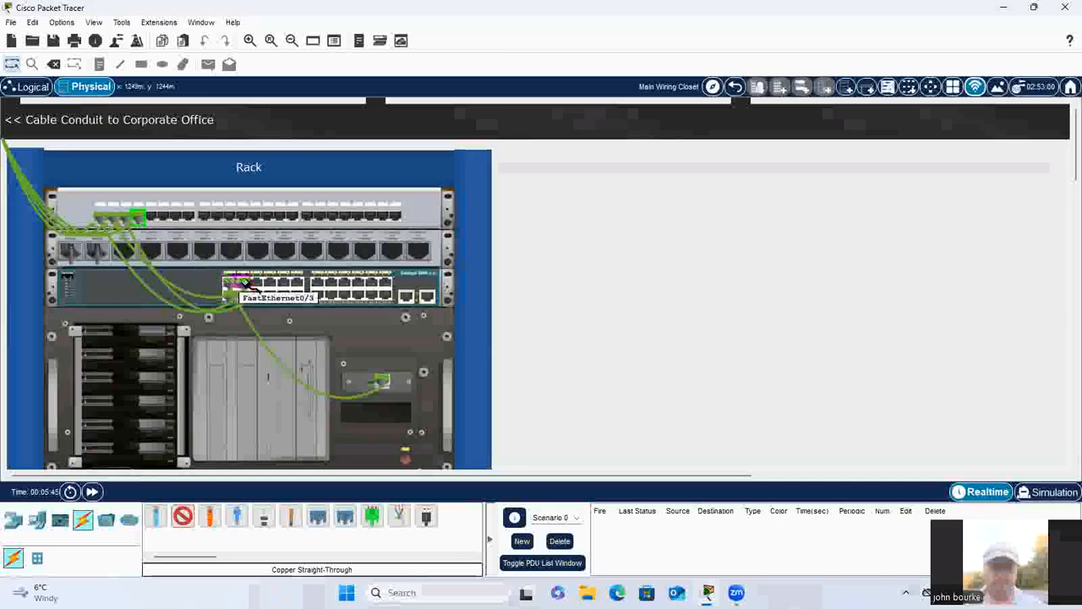
click(256, 284)
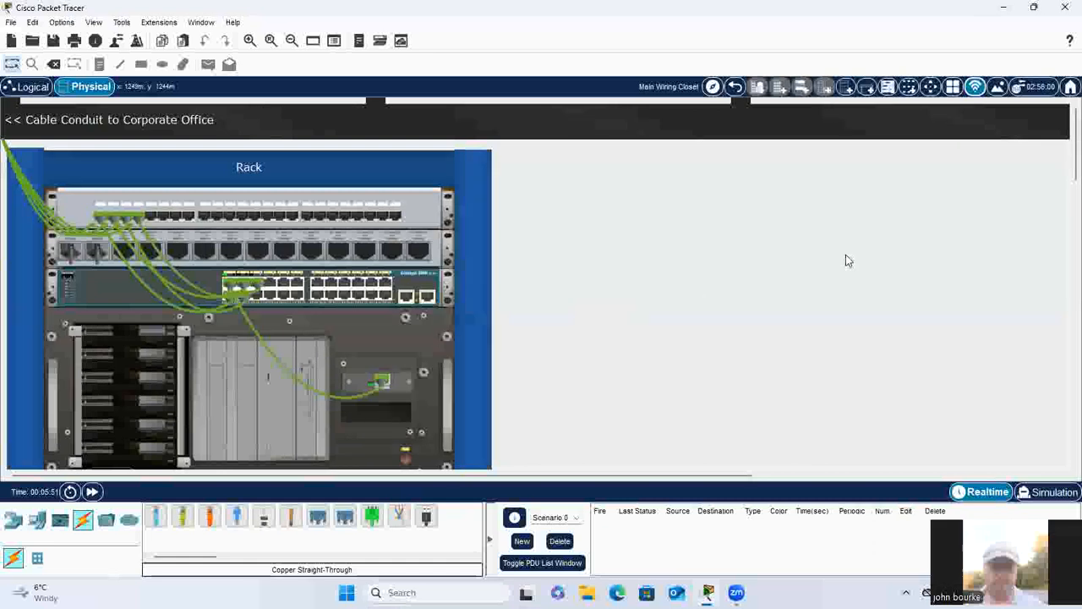
Step: Give Server0 the static IPv4 address 192.168.0.2, subnet mask 255.255.255.0 and default gateway 192.168.0.1
click(370, 337)
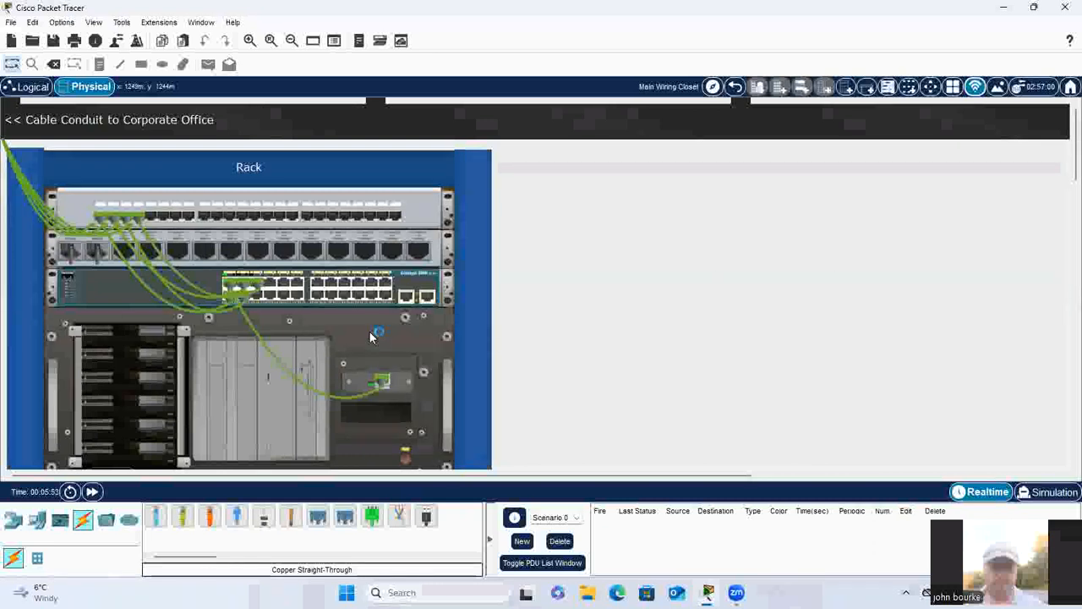
click(503, 120)
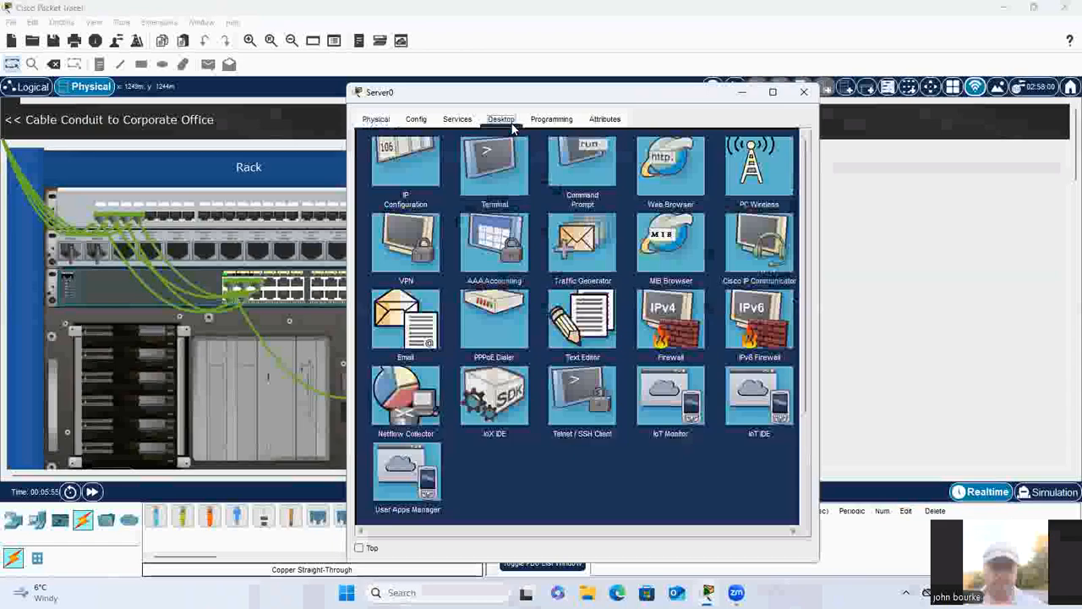
click(403, 176)
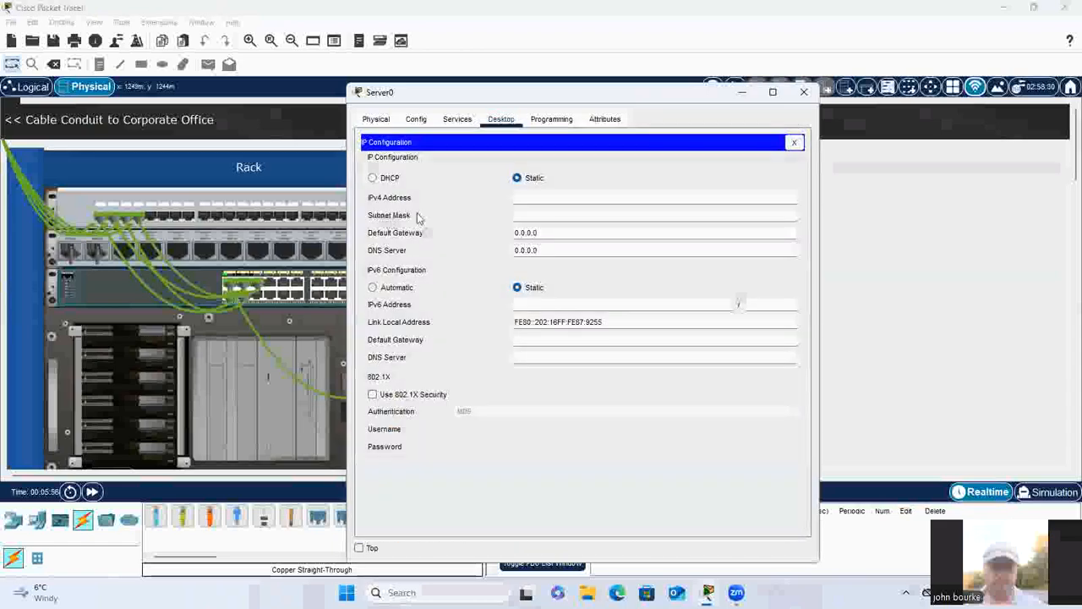
click(544, 201)
text(192.168.0.2)
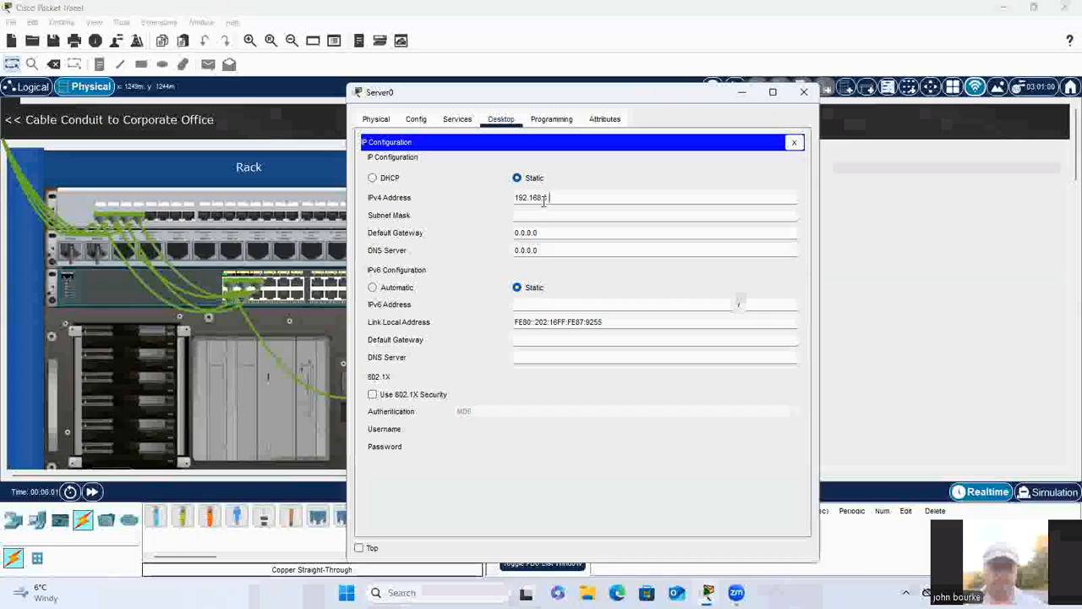
click(551, 217)
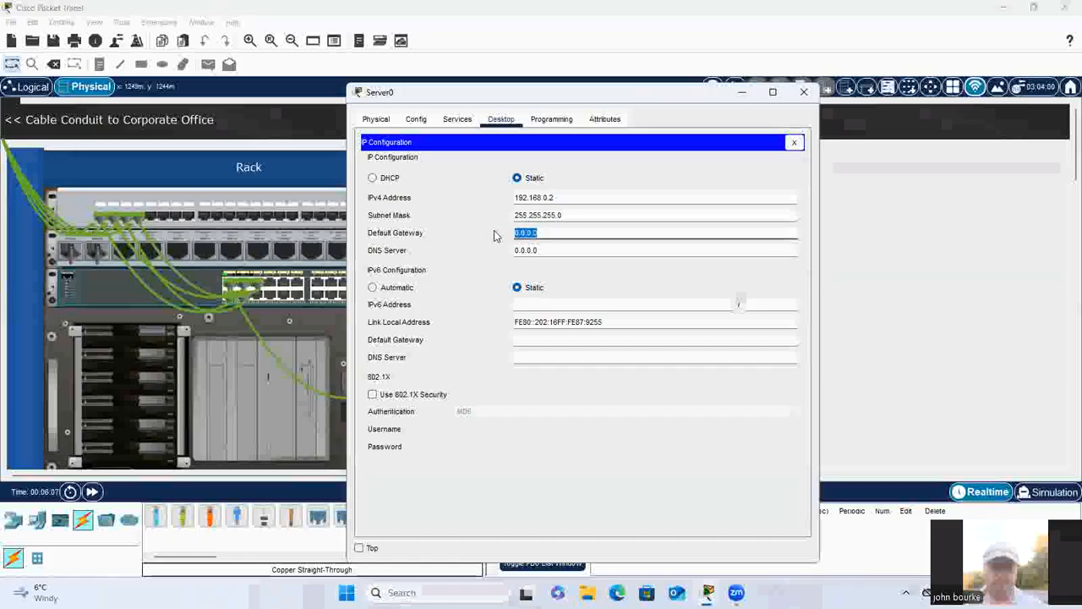
text(192.168.0.1)
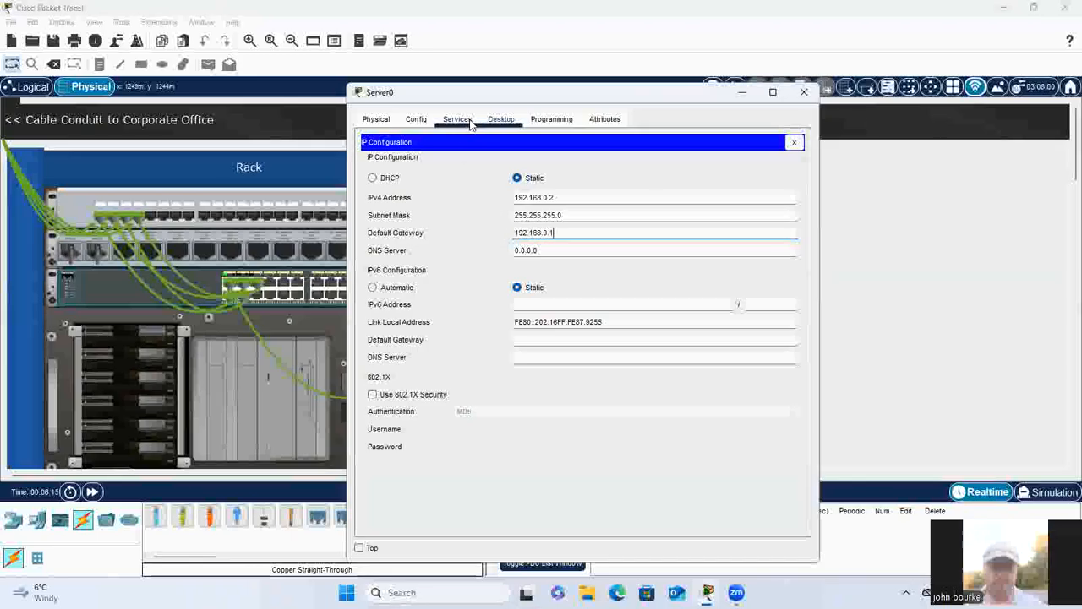
Step: Save Server0's DHCP pool serverPool with default gateway 192.168.0.1 and start IP address 192.168.0.3, and close the server
click(457, 119)
click(400, 168)
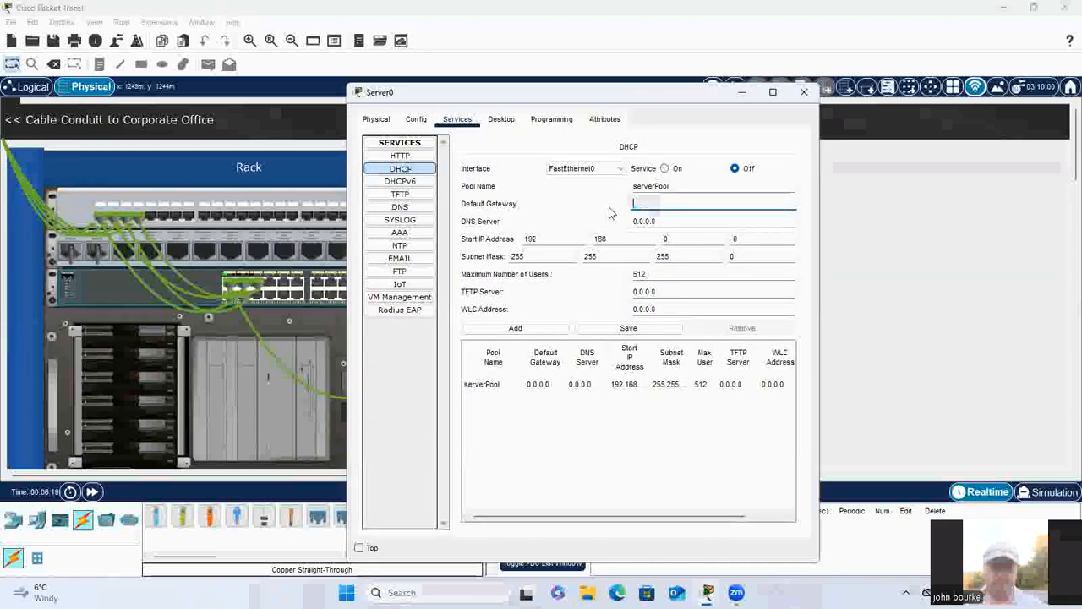
text(192.168.0.)
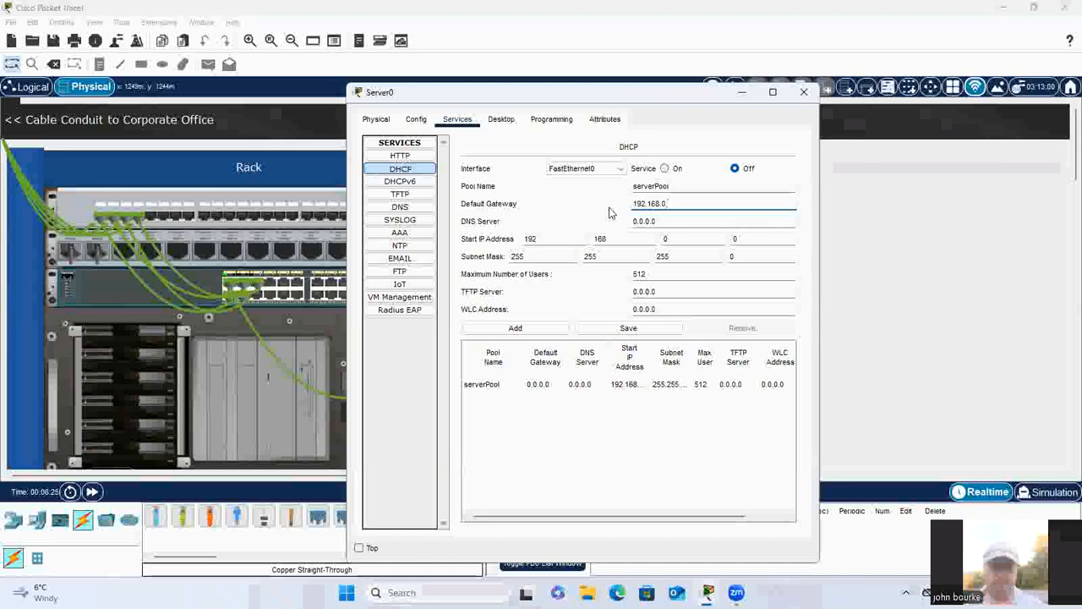
click(745, 237)
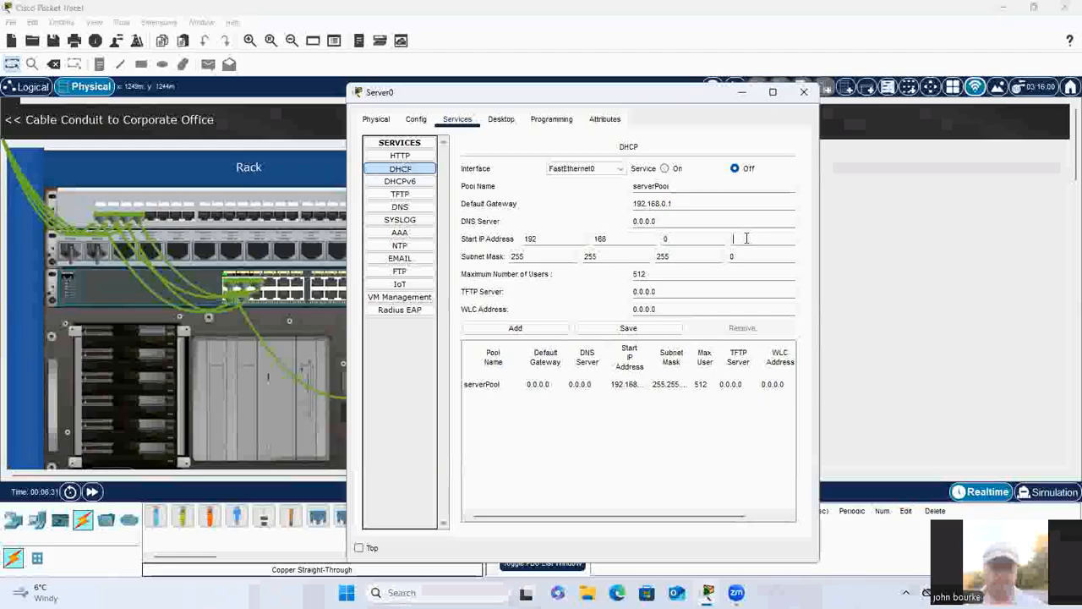
click(623, 335)
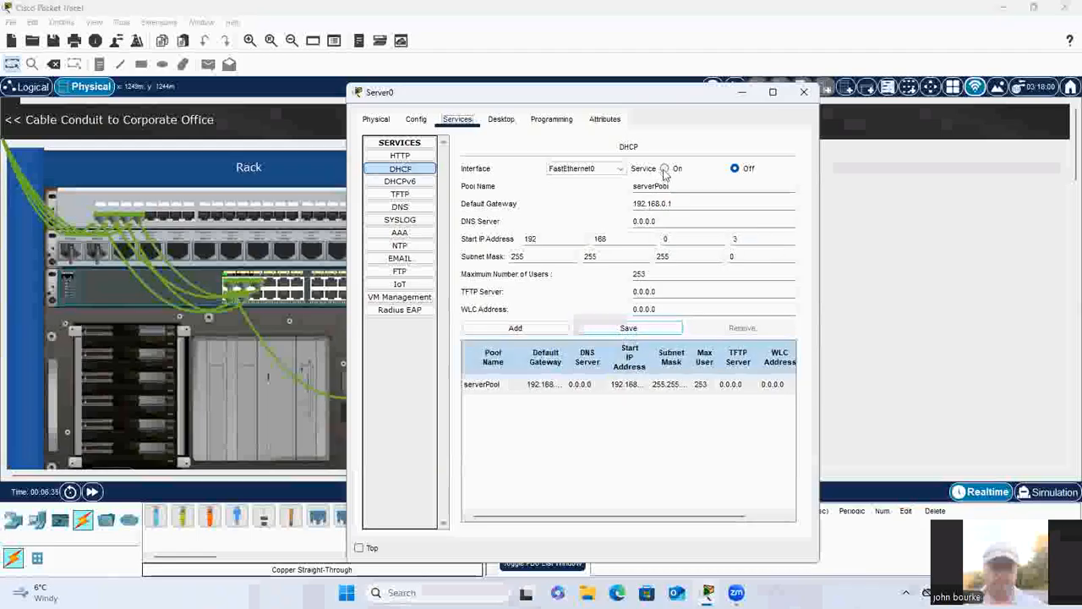
click(804, 92)
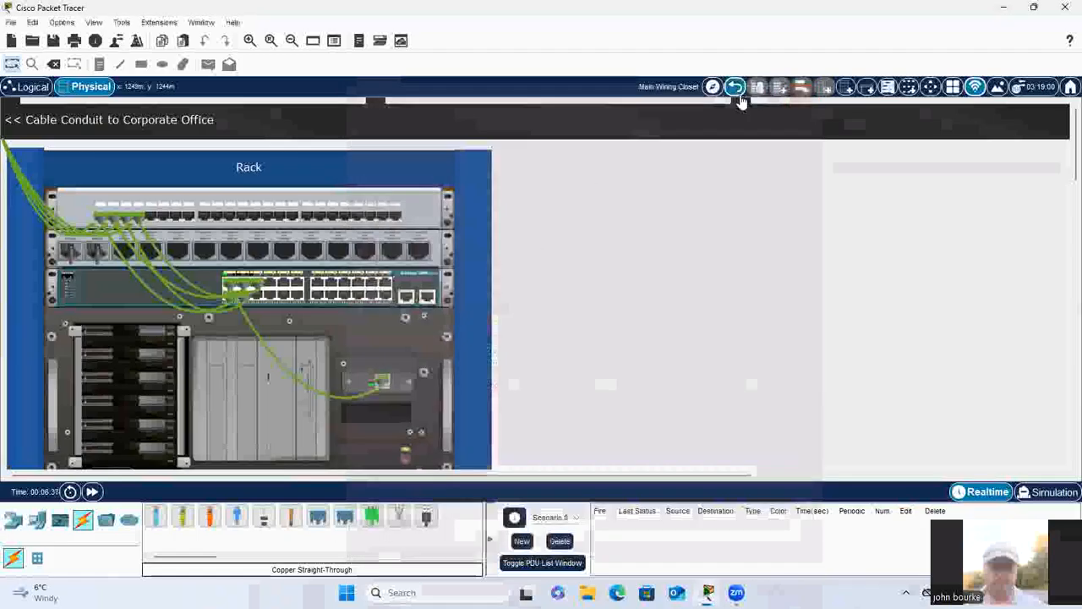
Step: In the Corporate Office, run Copper Straight-Through from PunchDown1 of the second upper-wall wall mount to PunchDown5 of Patch Panel0
click(735, 90)
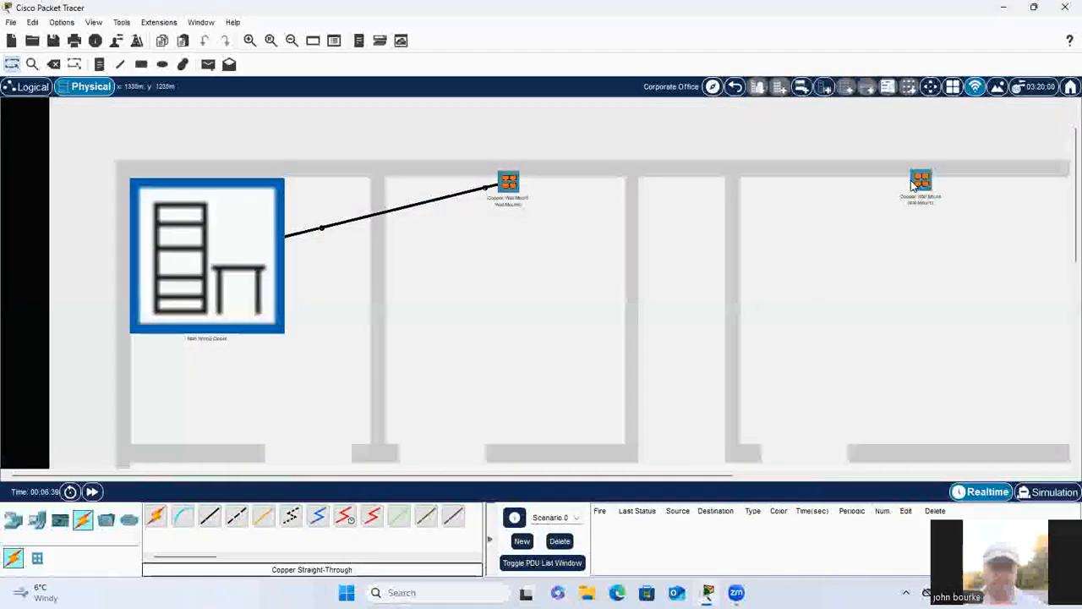
click(207, 518)
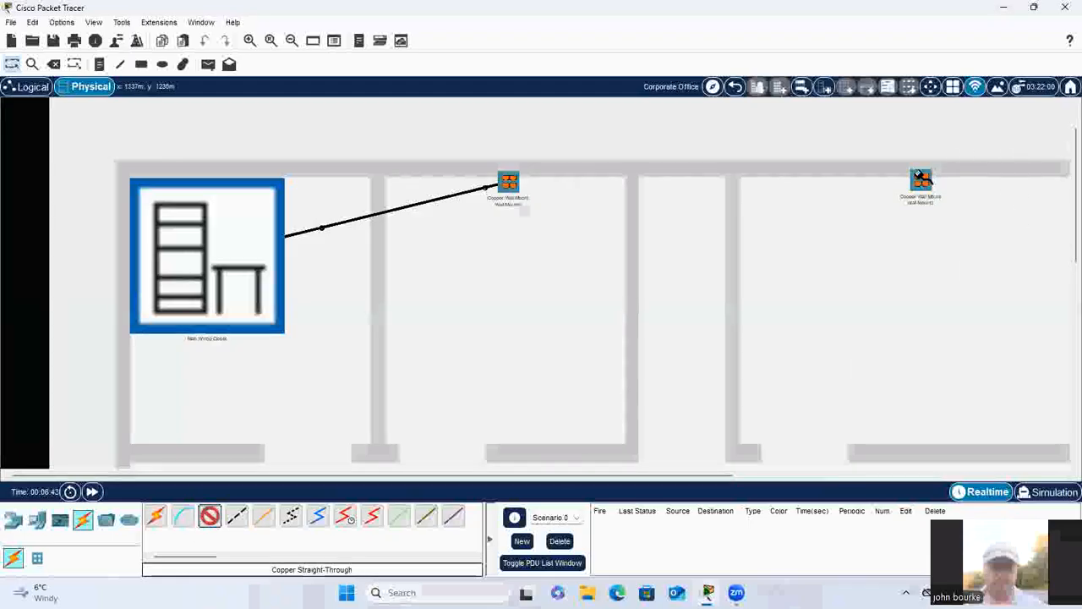
click(919, 175)
click(964, 140)
click(217, 242)
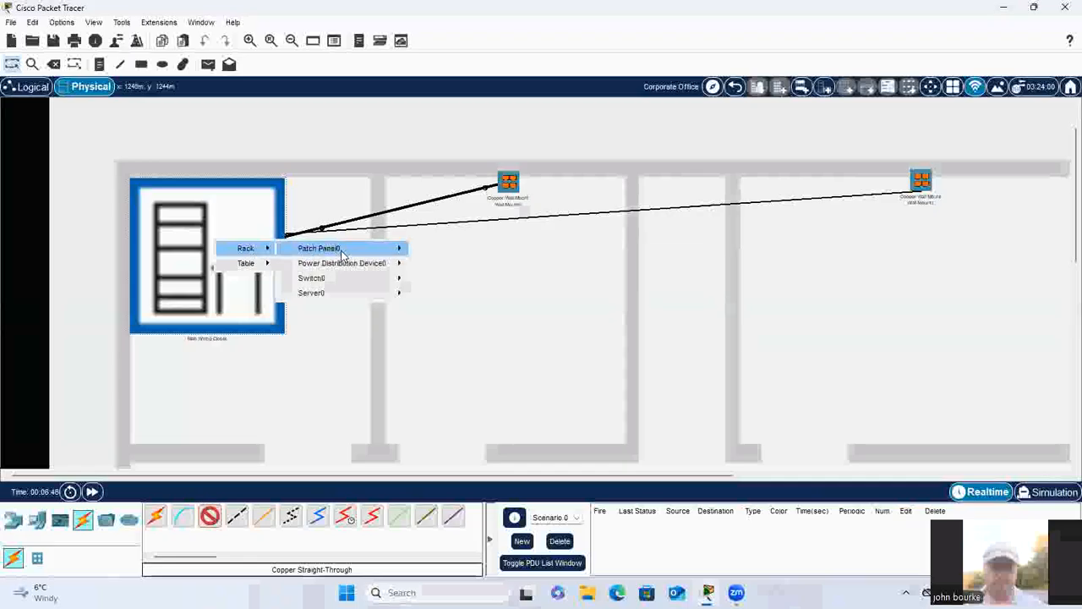
mouse_move(342, 251)
click(457, 17)
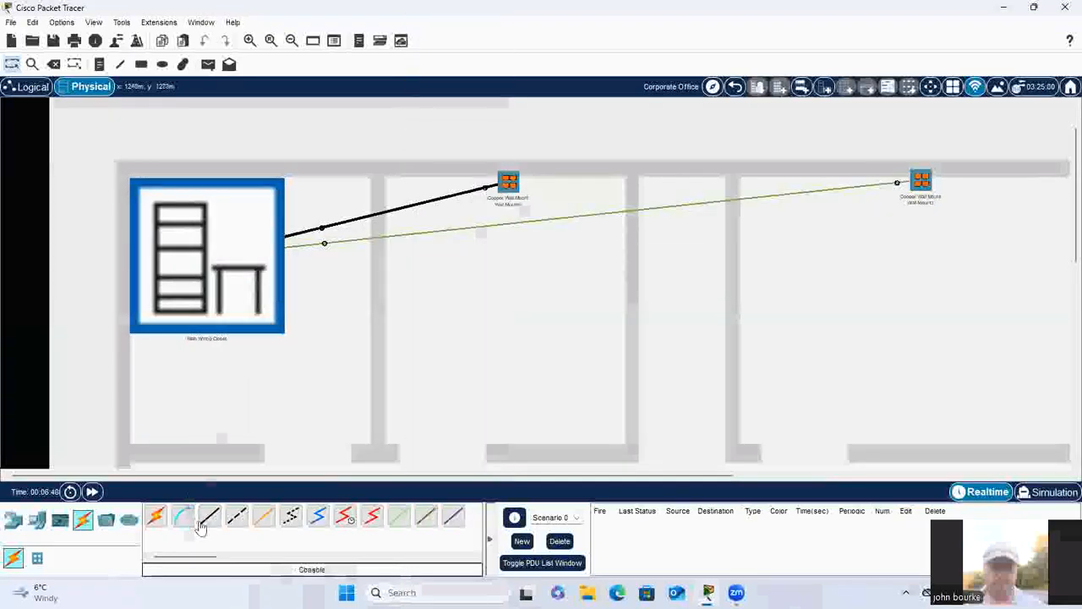
Step: Cable PunchDown2 of the second upper-wall wall mount to PunchDown6 of Patch Panel0 with Copper Straight-Through
click(920, 184)
click(945, 171)
click(241, 257)
mouse_move(273, 265)
mouse_move(343, 269)
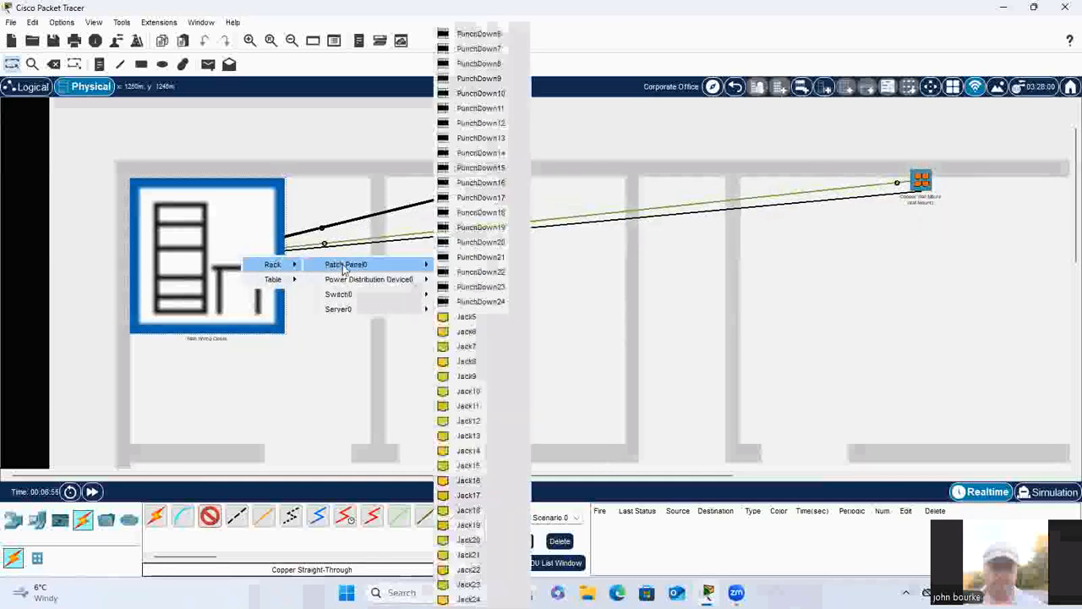
click(518, 37)
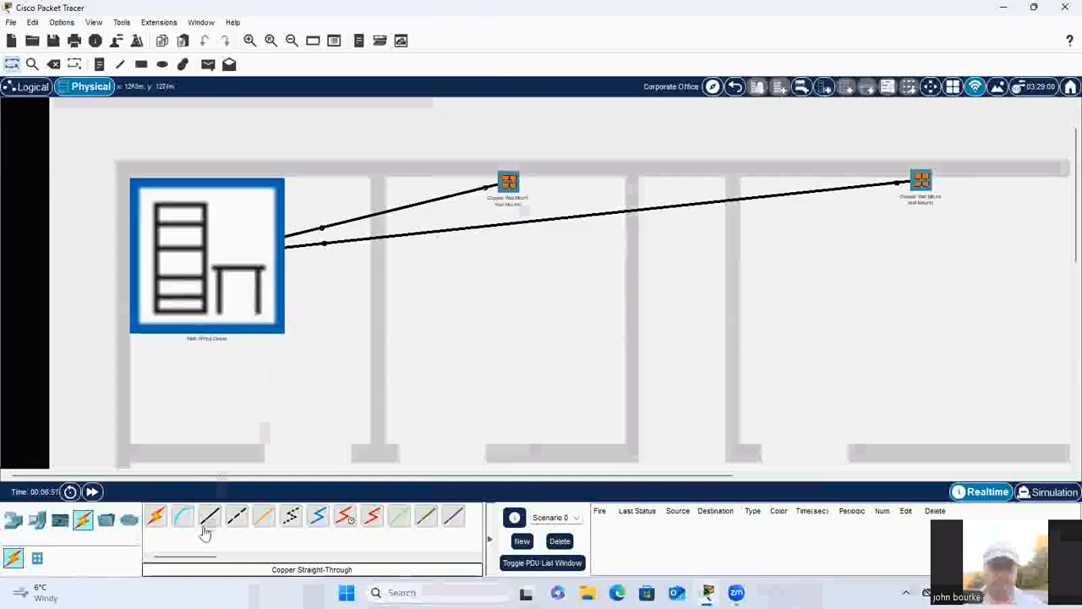
Step: Cable PunchDown3 of the second upper-wall wall mount to the next free PunchDown of Patch Panel0 with Copper Straight-Through
click(908, 181)
click(960, 191)
click(262, 251)
mouse_move(296, 257)
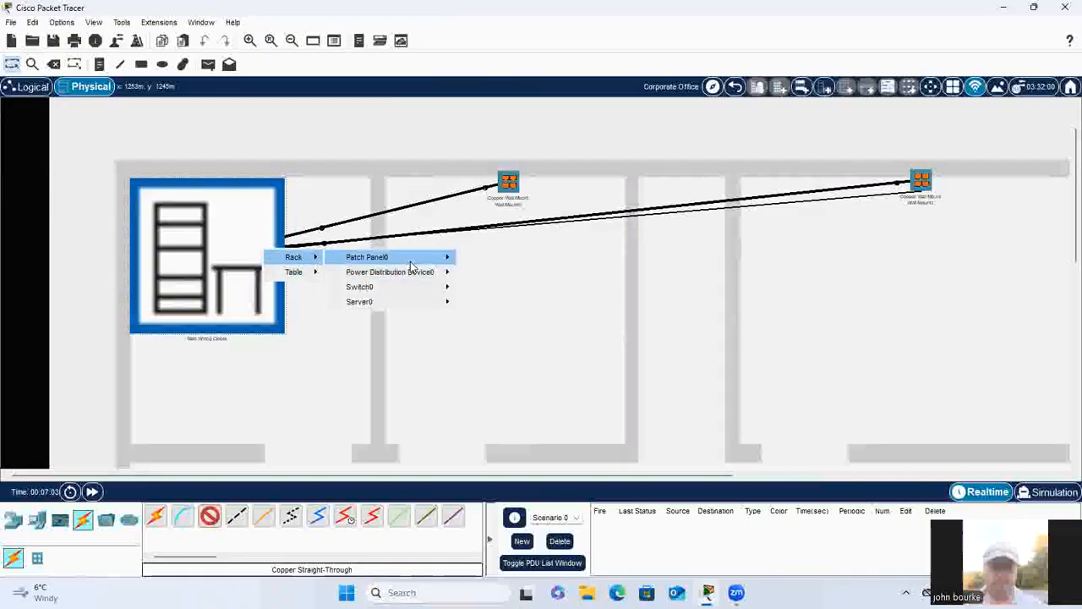
mouse_move(376, 257)
click(546, 61)
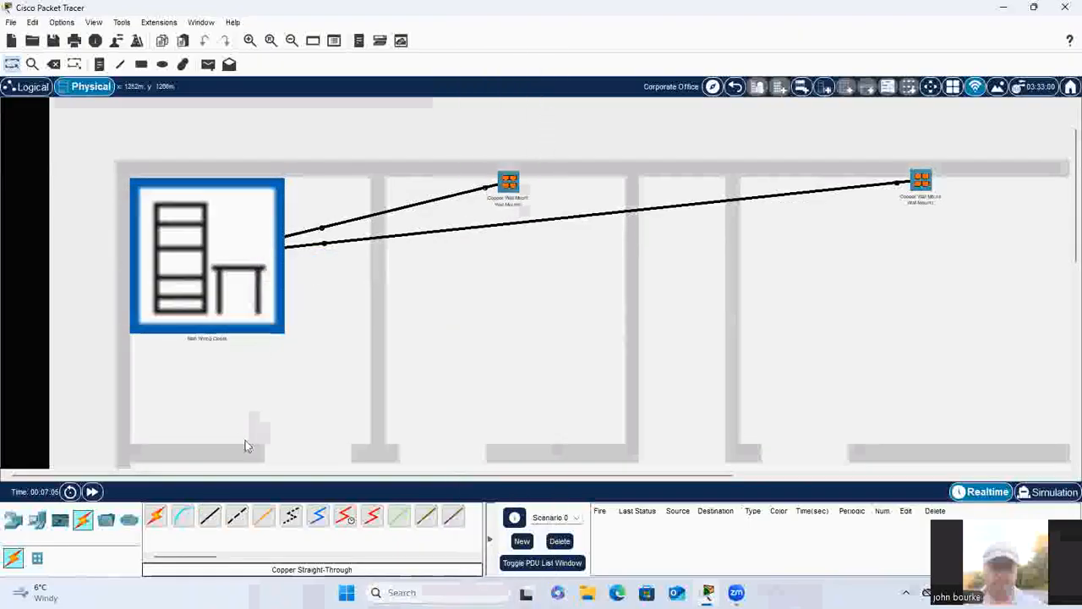
Step: Cable PunchDown4 of the second upper-wall wall mount to the next free PunchDown of Patch Panel0 with Copper Straight-Through
click(209, 516)
click(920, 182)
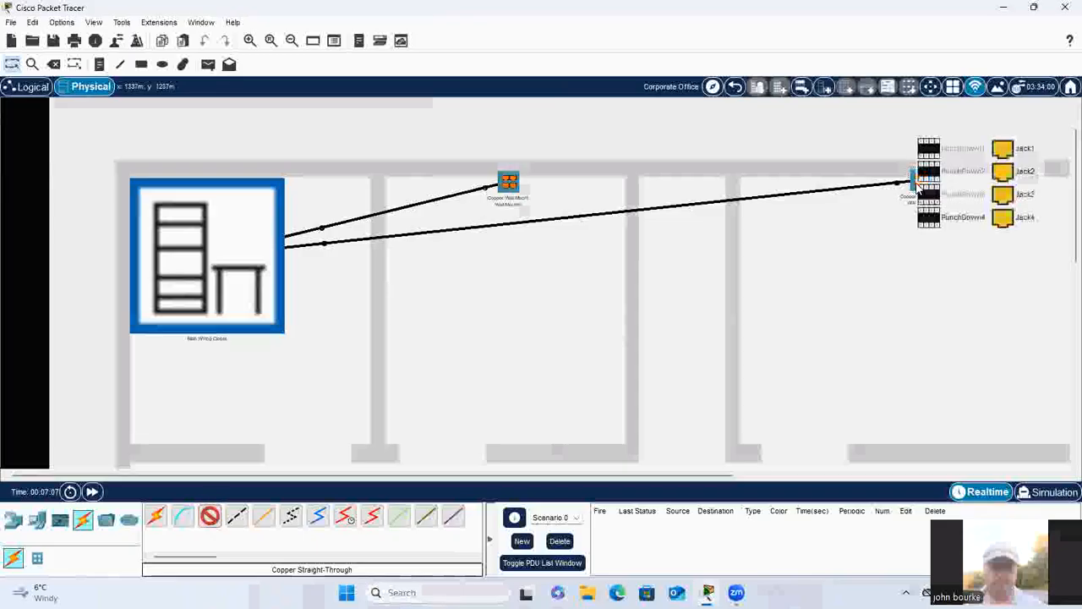
click(955, 217)
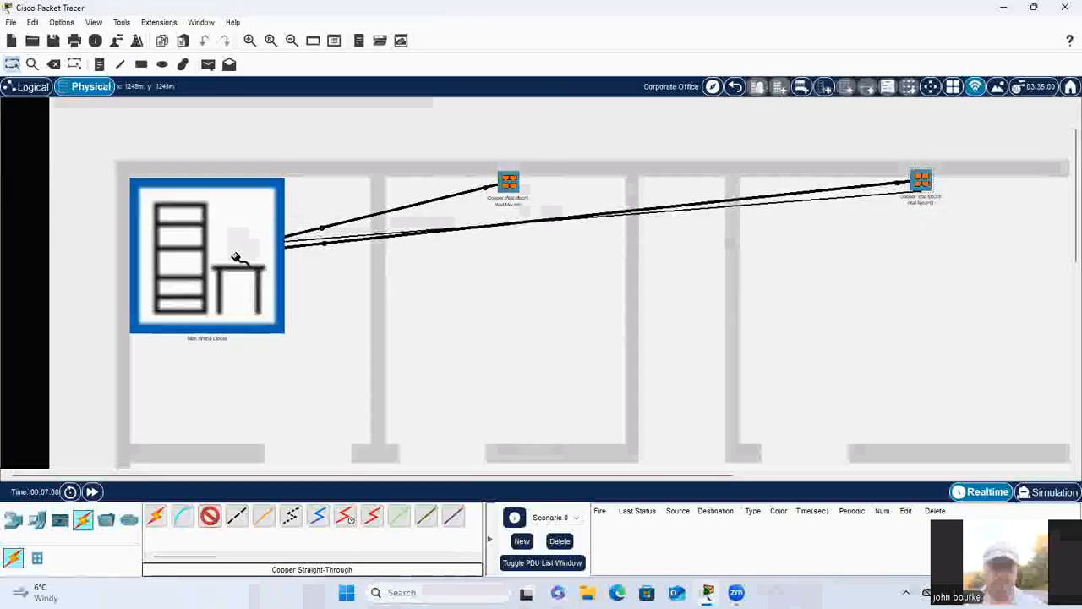
click(237, 259)
mouse_move(268, 266)
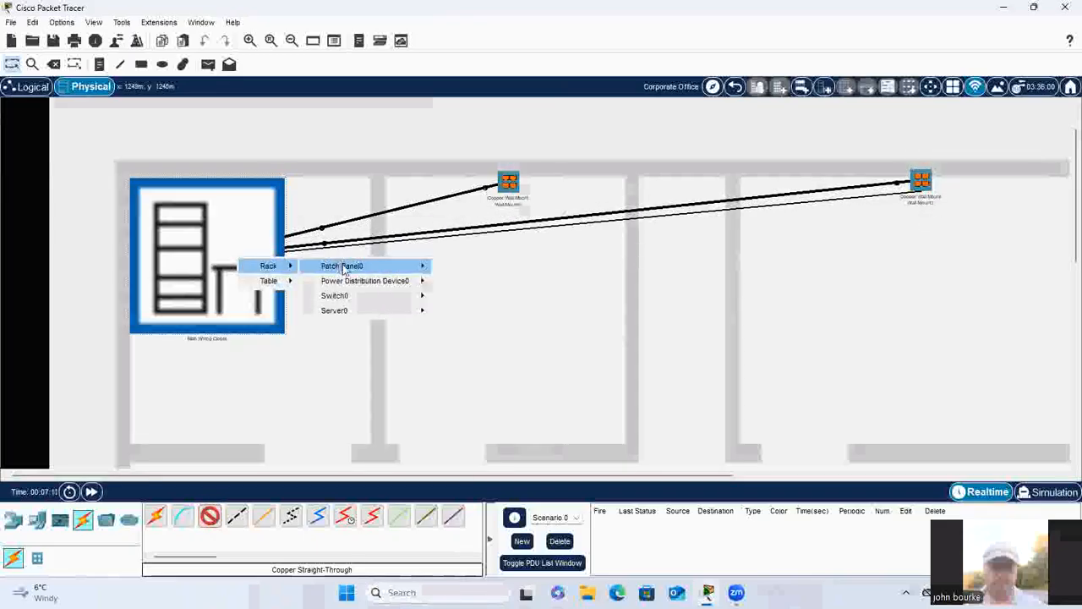
mouse_move(342, 269)
click(473, 66)
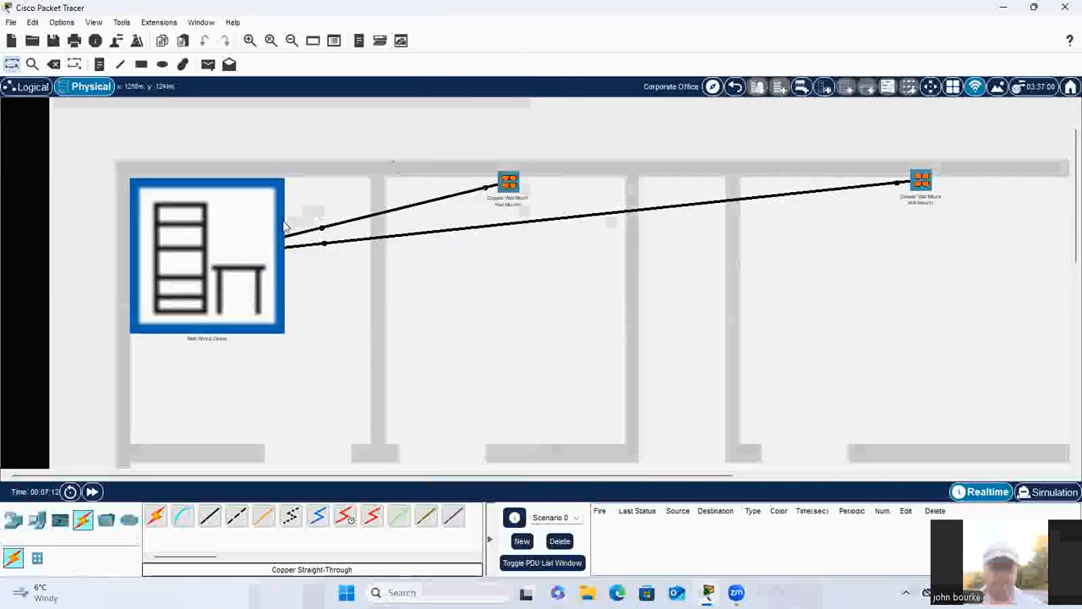
Step: In the Main Wiring Closet, patch jacks 5 to 8 of Patch Panel0 to the next four free Switch0 ports with Copper Straight-Through
click(263, 246)
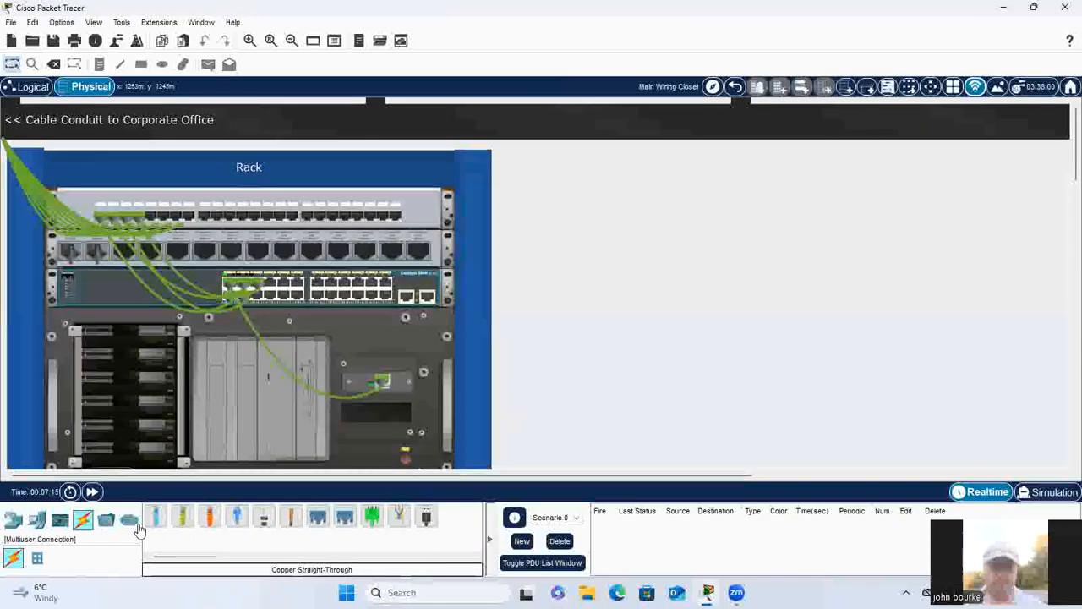
click(181, 517)
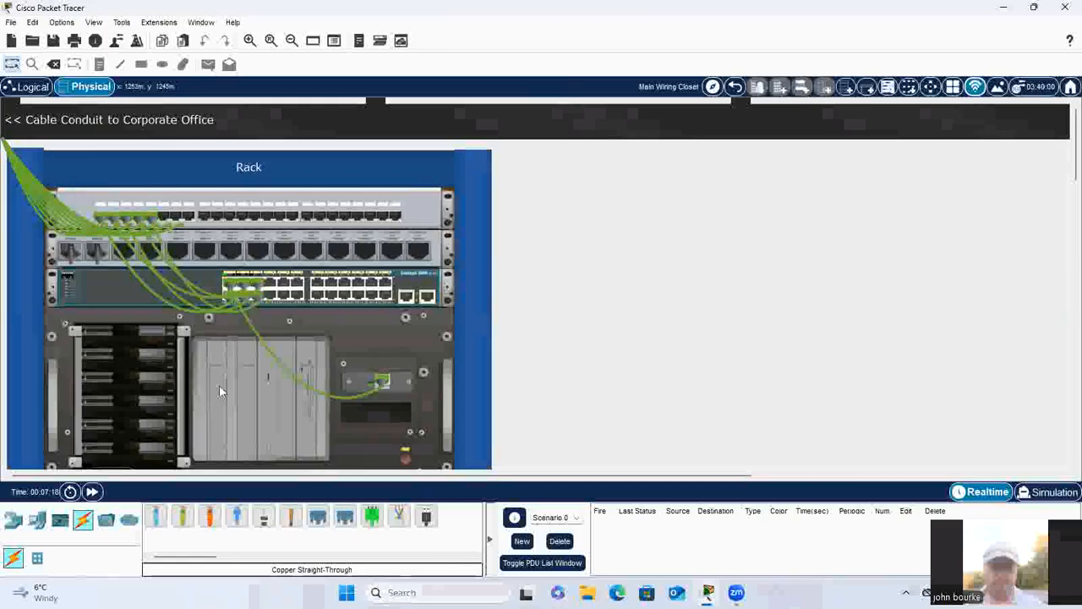
click(182, 516)
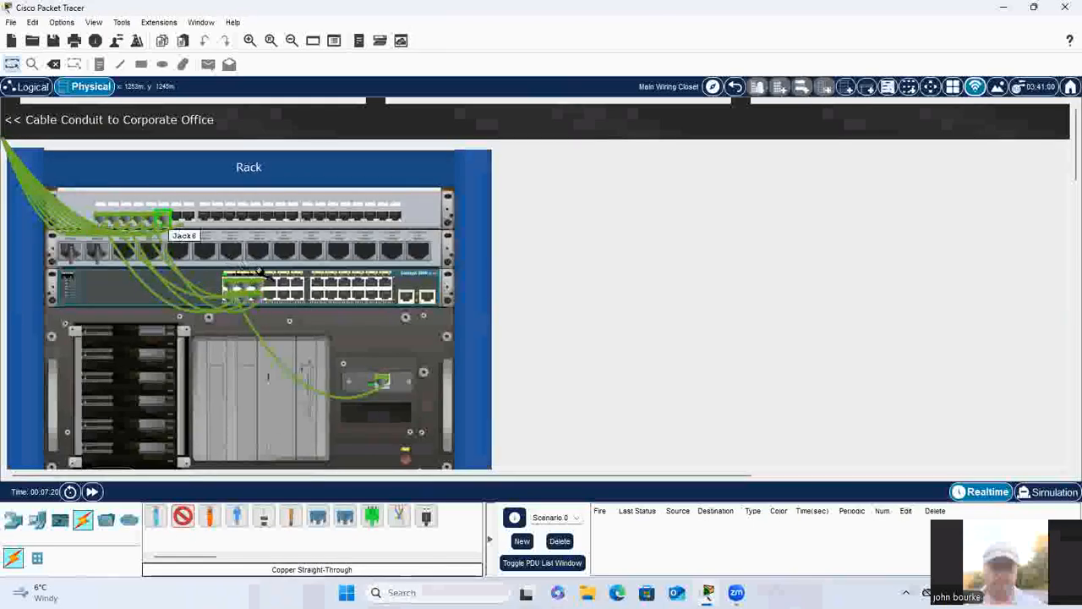
click(271, 282)
click(183, 516)
click(175, 217)
click(264, 298)
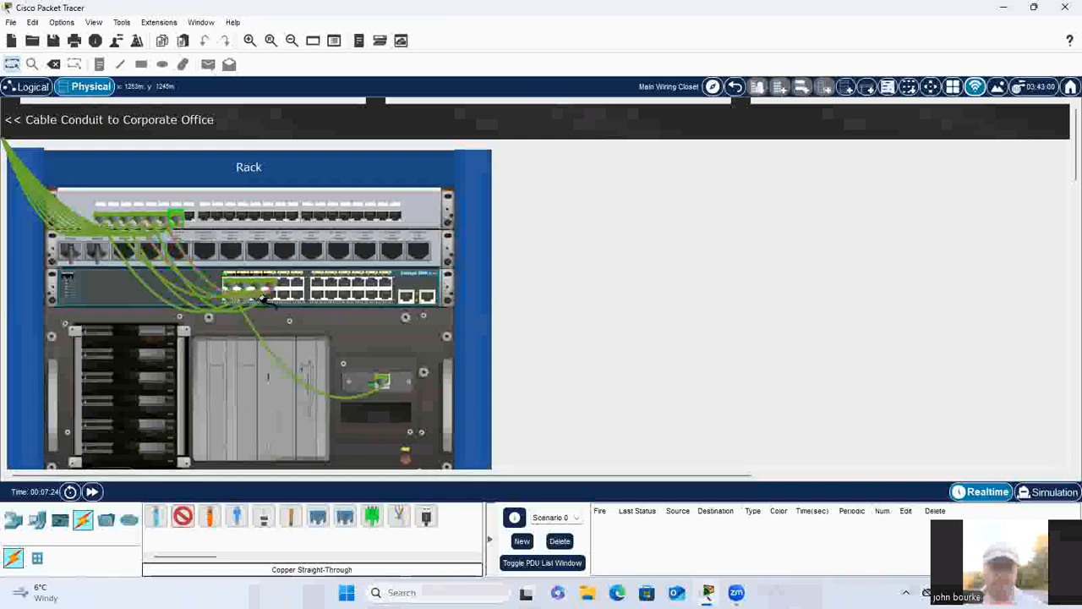
click(182, 515)
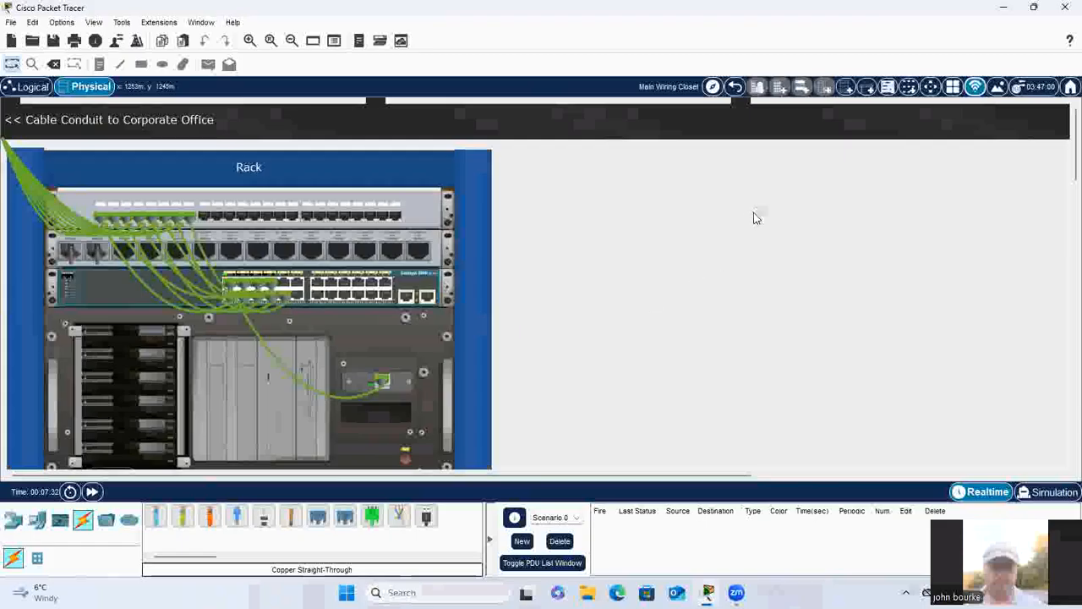
Step: In the Corporate Office, cable PunchDown1 of the lower-room wall mount to the next free PunchDown of Patch Panel0 with Copper Straight-Through
click(735, 86)
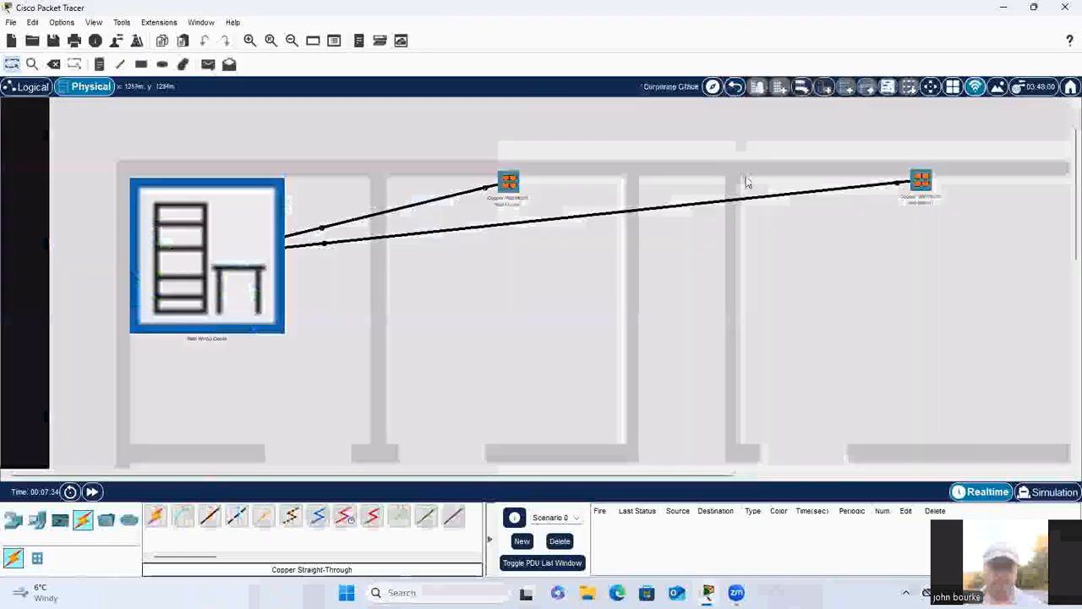
scroll(788, 226, down, 4)
scroll(218, 236, up, 1)
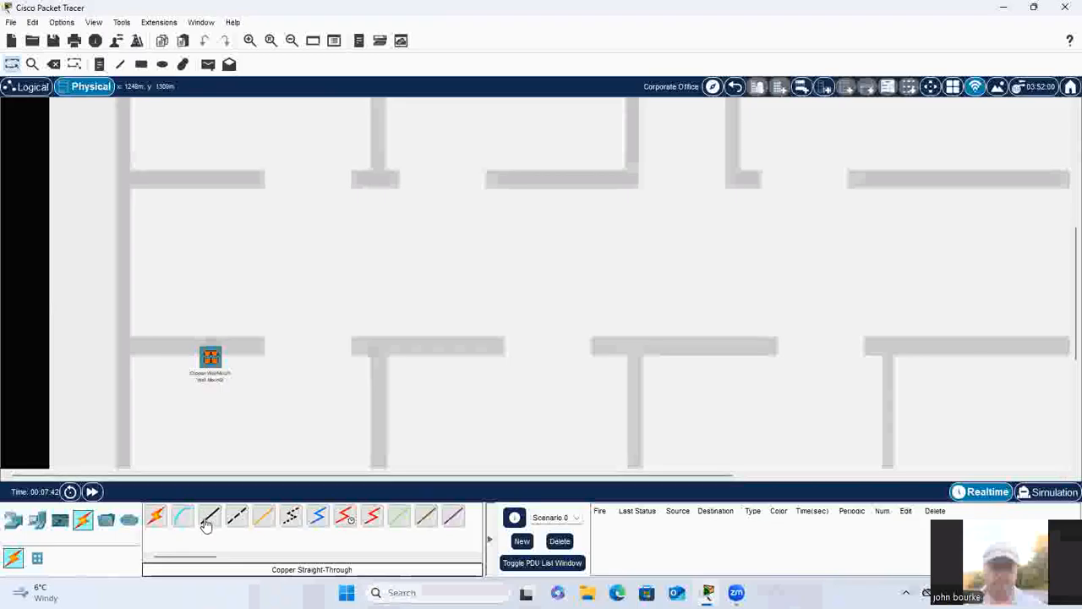
click(210, 355)
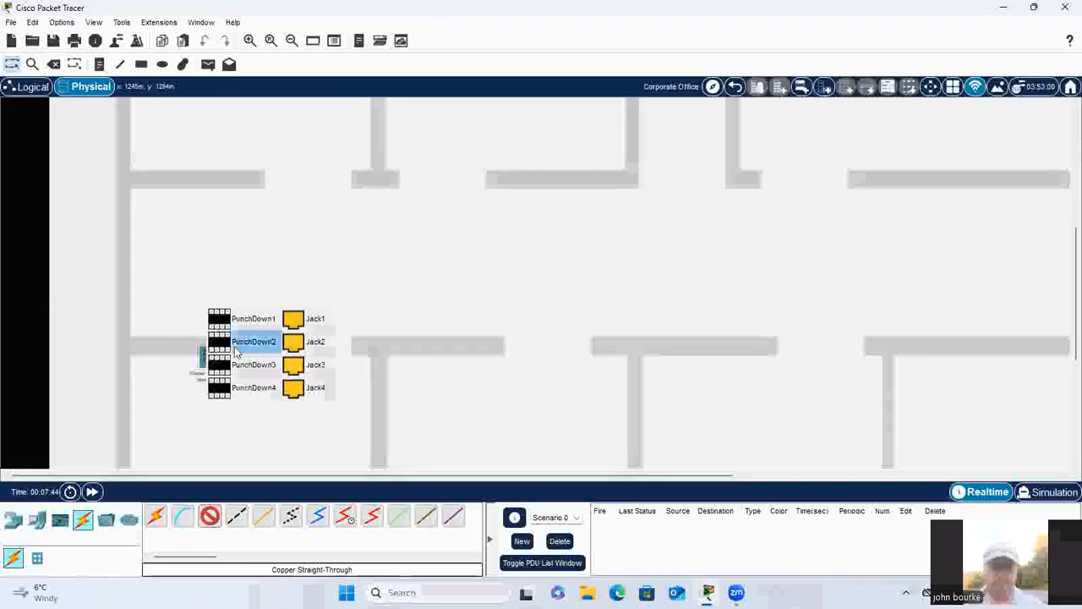
click(241, 316)
scroll(245, 292, up, 3)
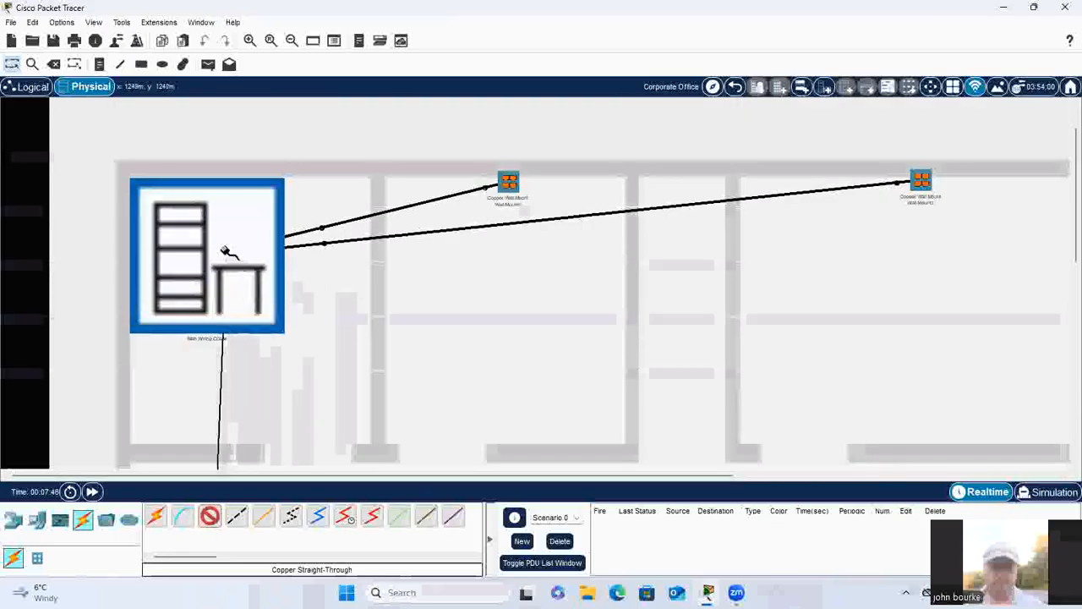
click(227, 250)
mouse_move(249, 257)
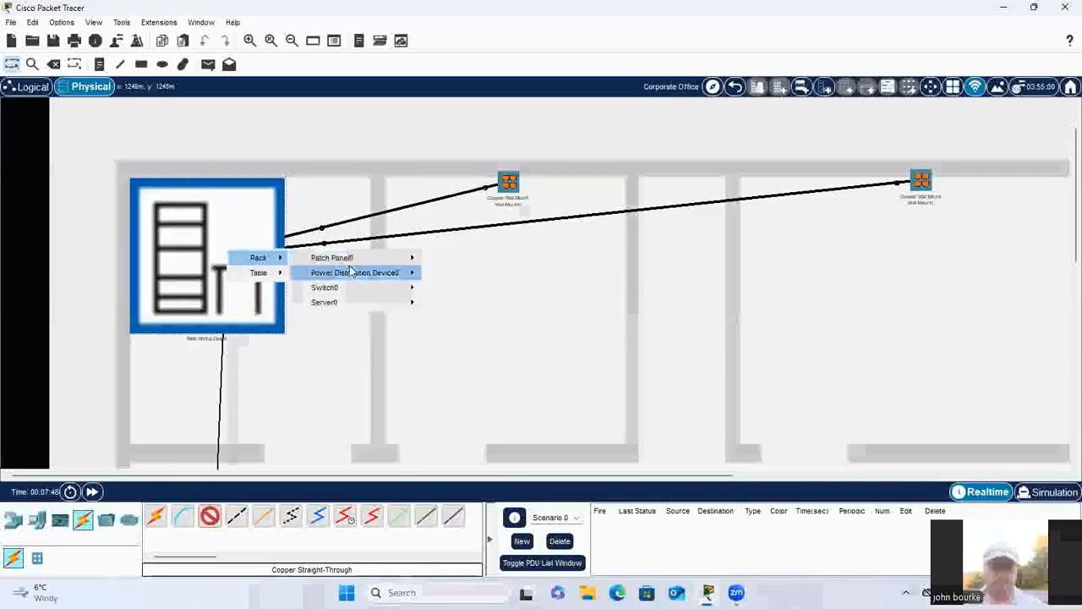
mouse_move(356, 258)
click(474, 139)
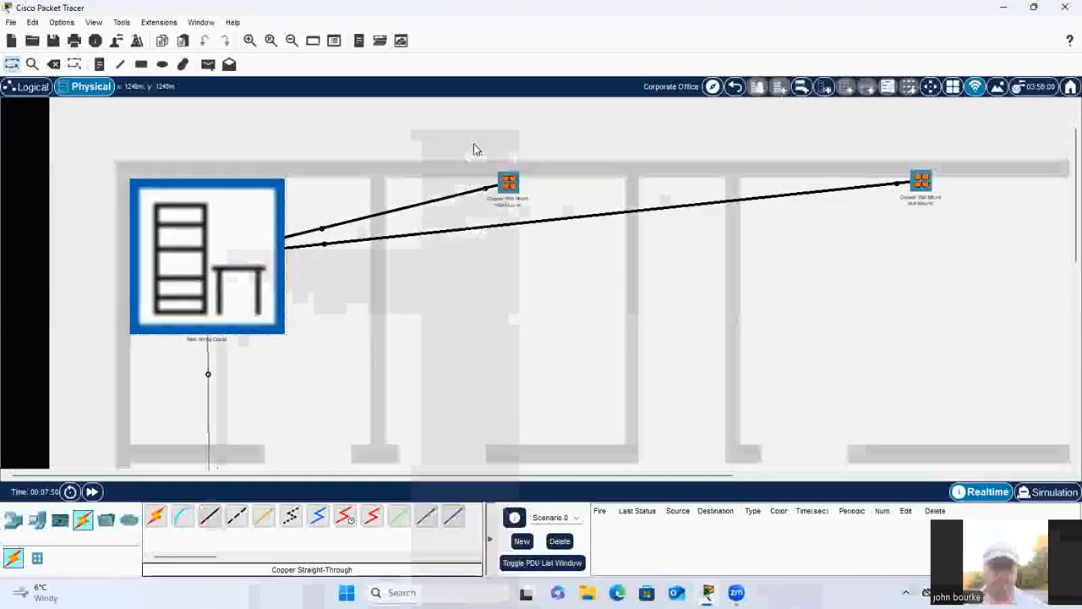
Step: In the Main Wiring Closet, patch the next free Patch Panel0 jack to the next free Switch0 port, and return to the Corporate Office
click(225, 252)
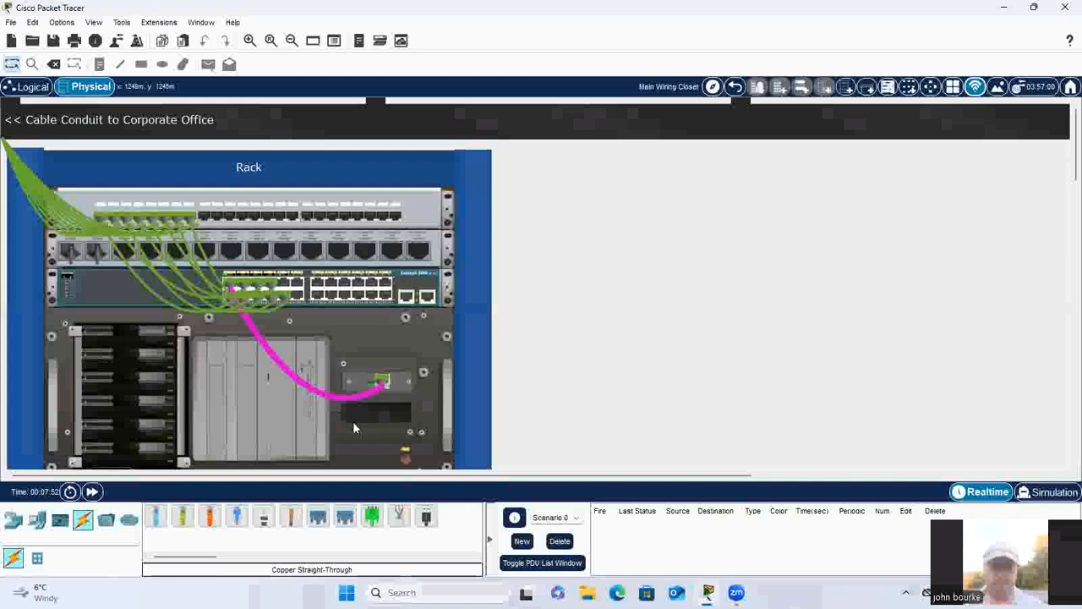
click(182, 519)
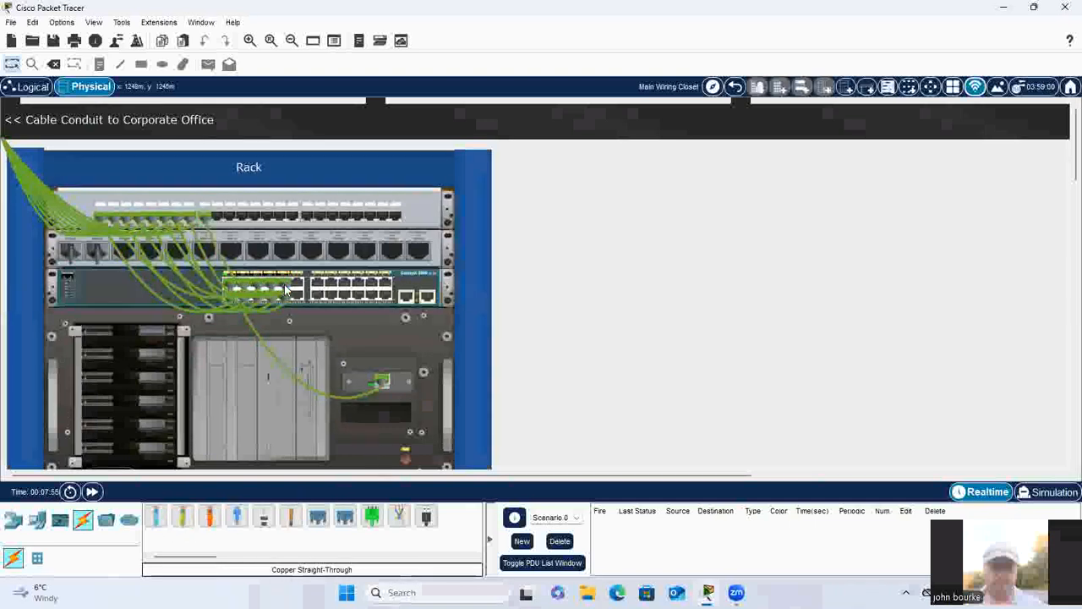
click(734, 86)
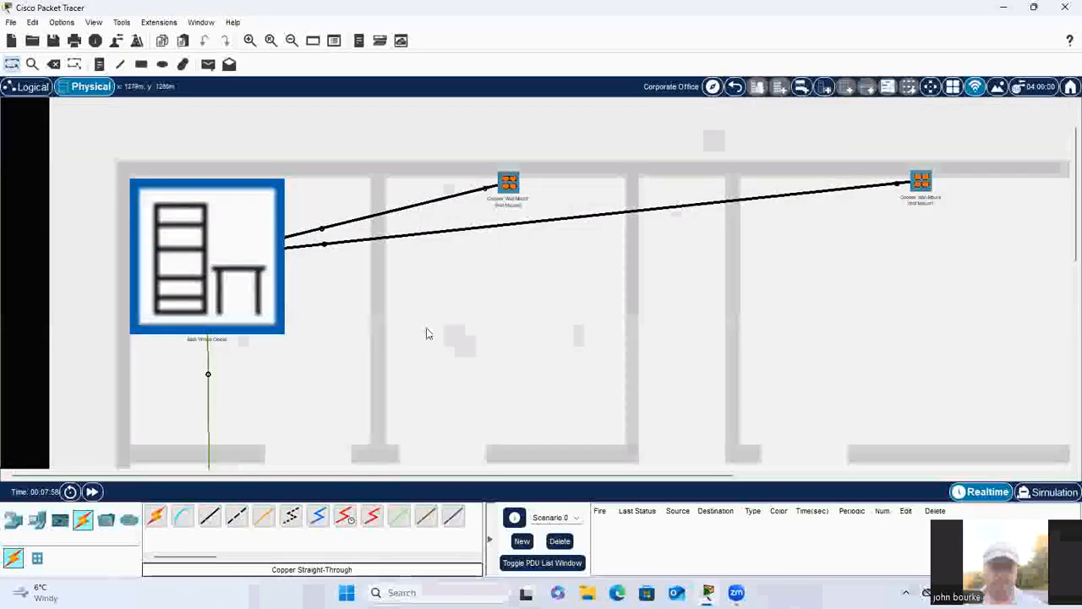
Step: Place four PCs in a two-by-two arrangement in the room beside the Main Wiring Closet, below the first upper-wall wall mount
click(37, 518)
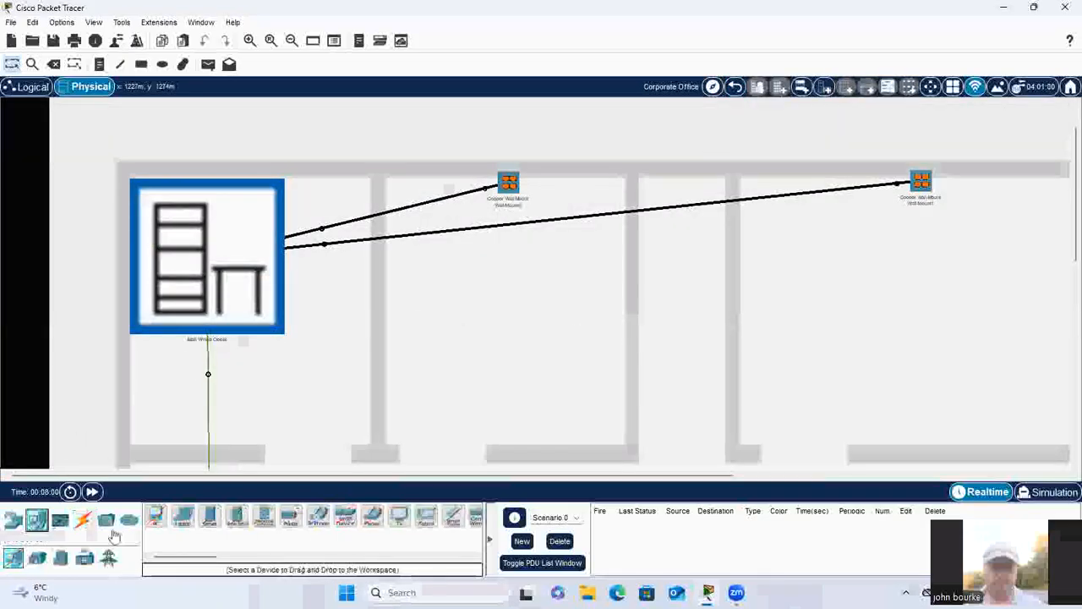
click(154, 518)
click(409, 255)
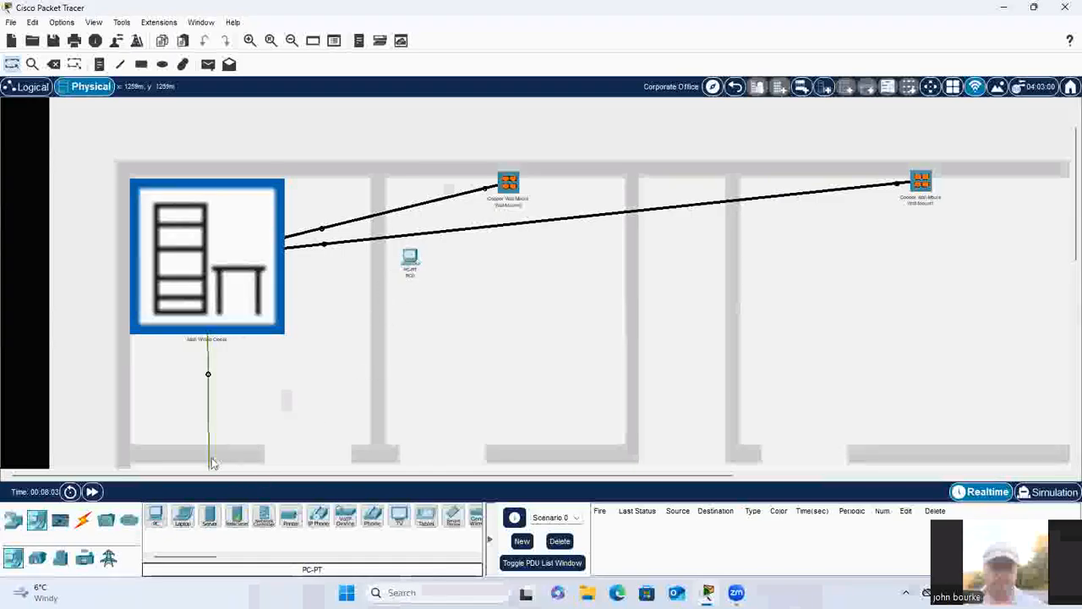
click(156, 523)
click(496, 261)
click(410, 326)
click(154, 517)
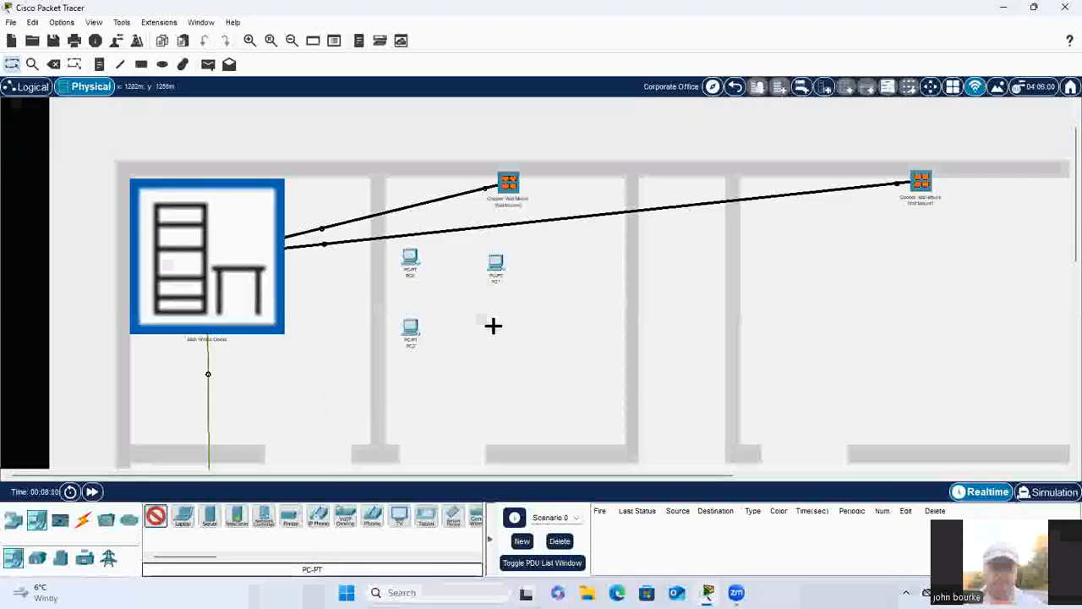
Step: Connect PC0's FastEthernet0 port to Jack1 of the first upper-wall wall mount with Copper Straight-Through
click(82, 519)
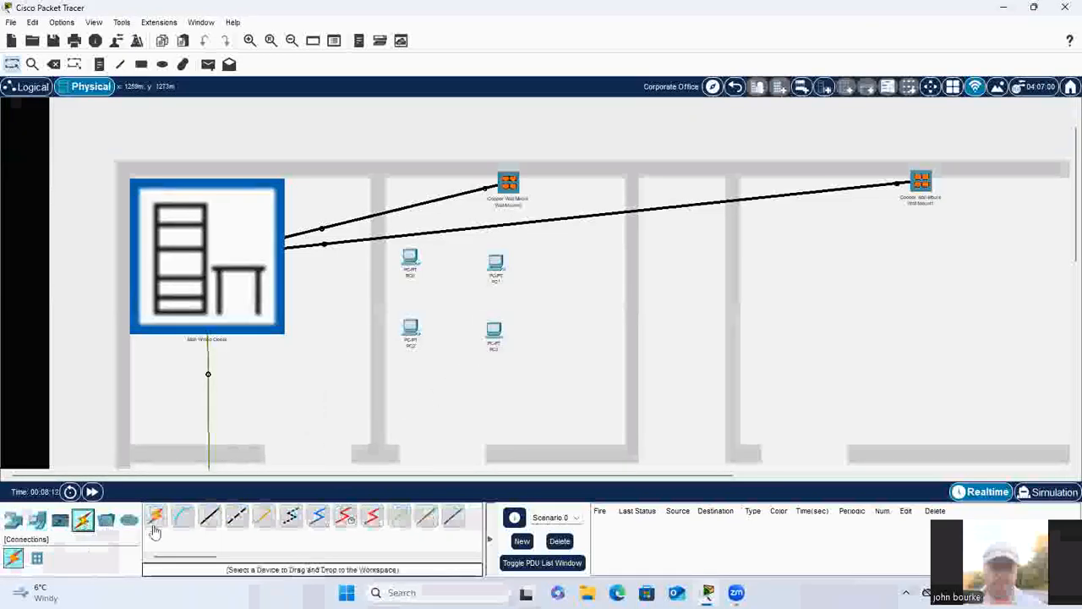
click(210, 516)
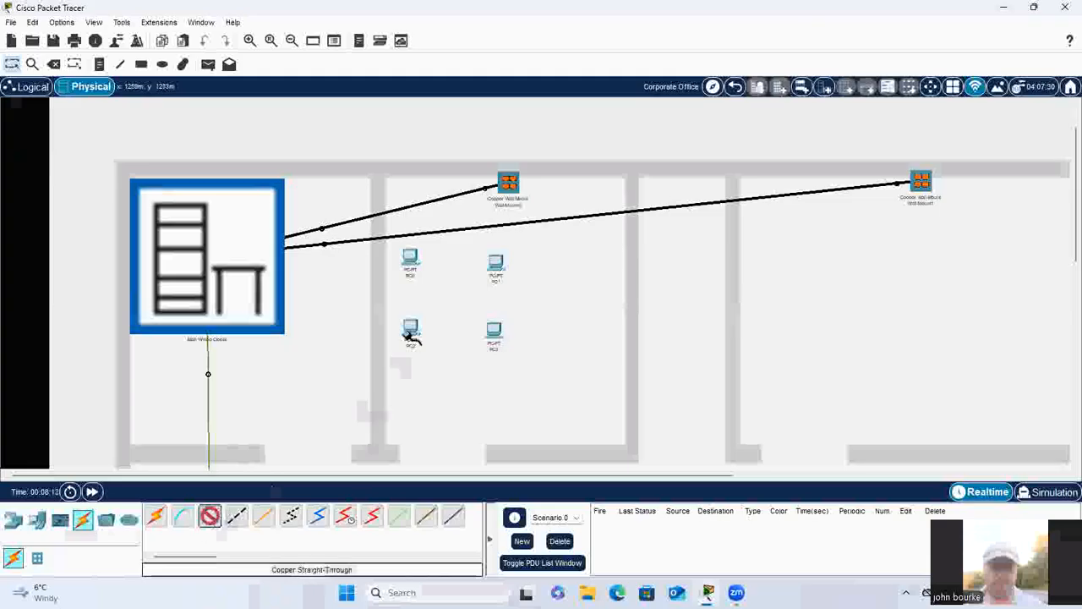
click(412, 257)
click(465, 309)
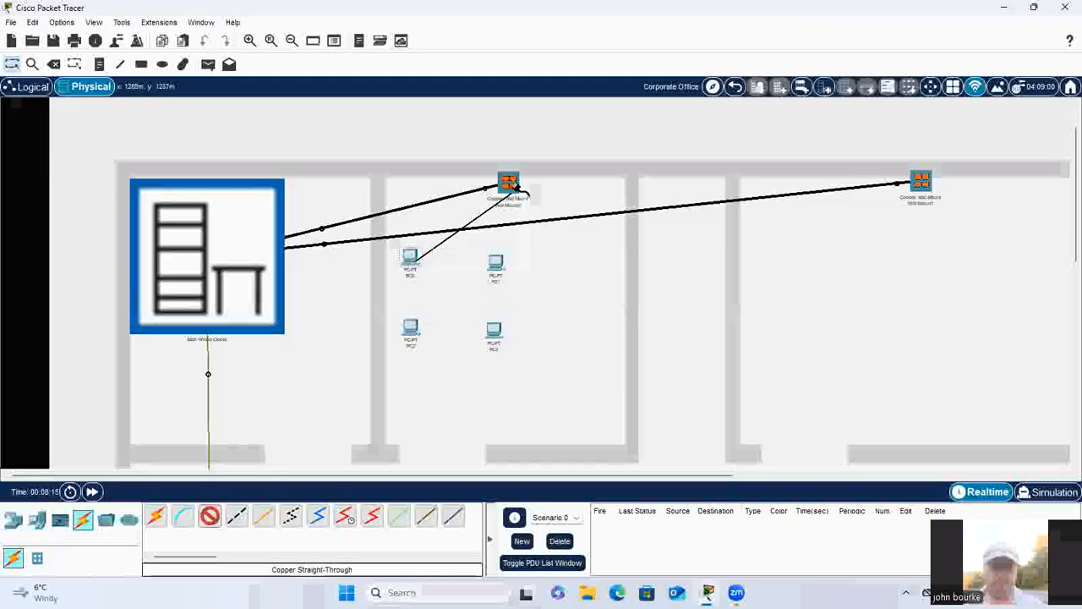
click(511, 182)
click(583, 157)
Step: Connect PC1's FastEthernet0 port to Jack2 of the first upper-wall wall mount with Copper Straight-Through
click(210, 516)
click(496, 264)
click(538, 317)
click(507, 181)
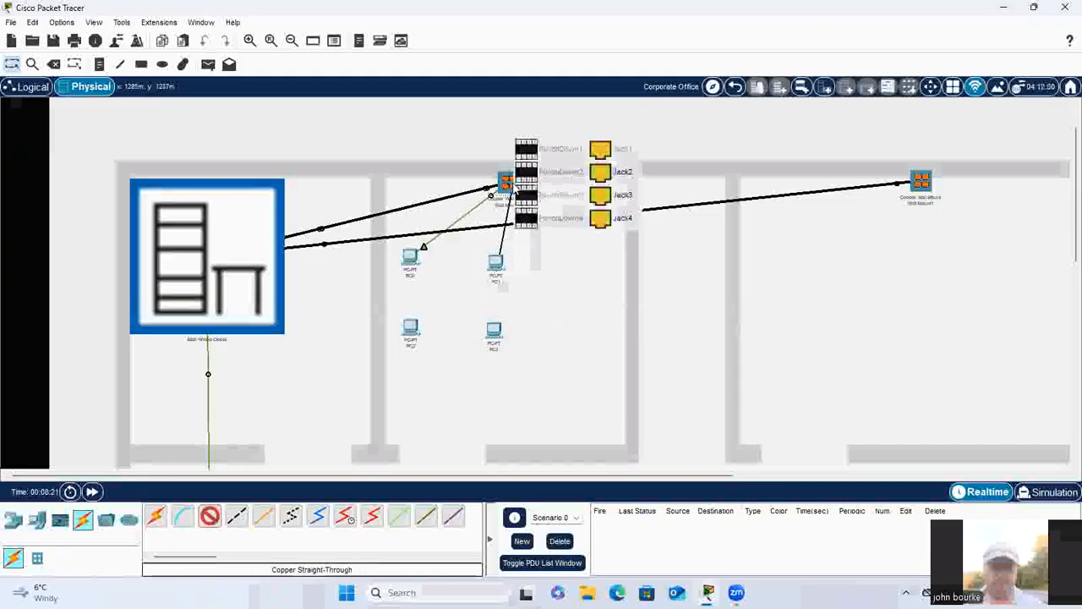
click(616, 174)
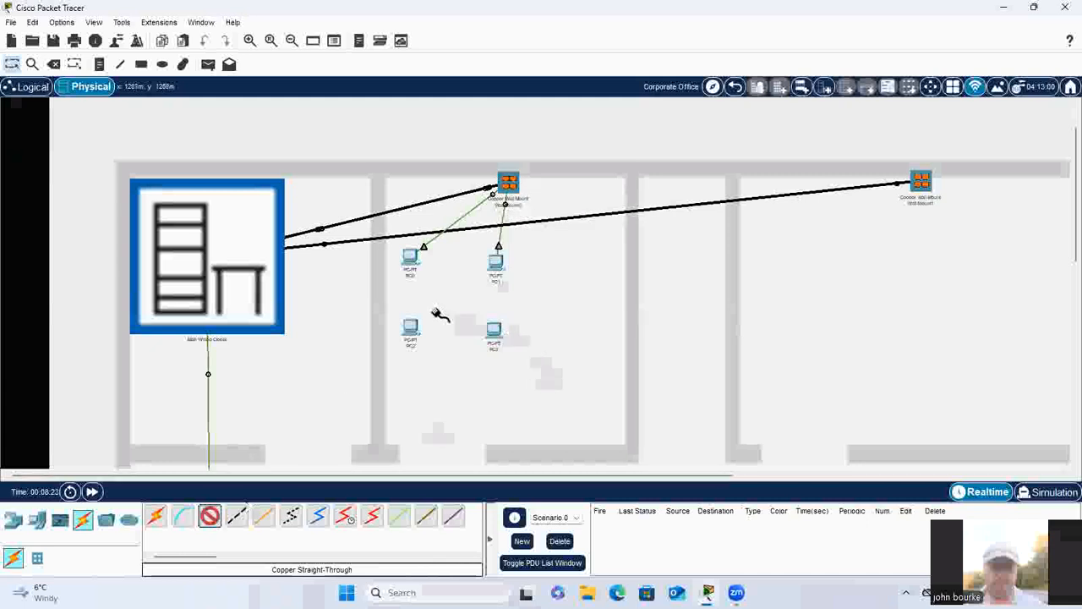
Step: Connect PC2's FastEthernet0 port to Jack3 of the first upper-wall wall mount with Copper Straight-Through
click(412, 330)
click(455, 382)
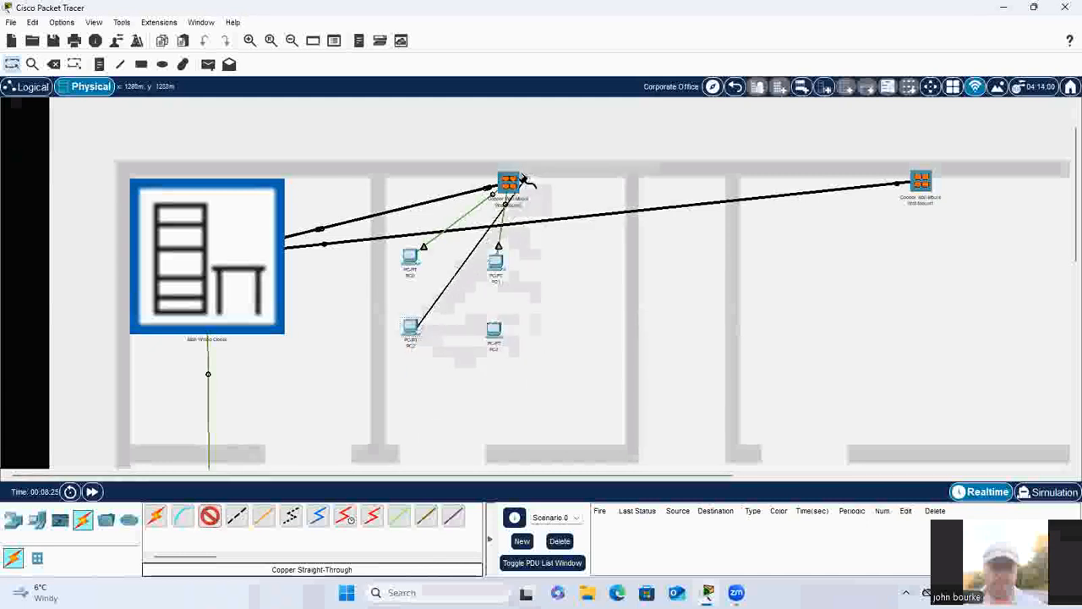
click(509, 182)
click(619, 195)
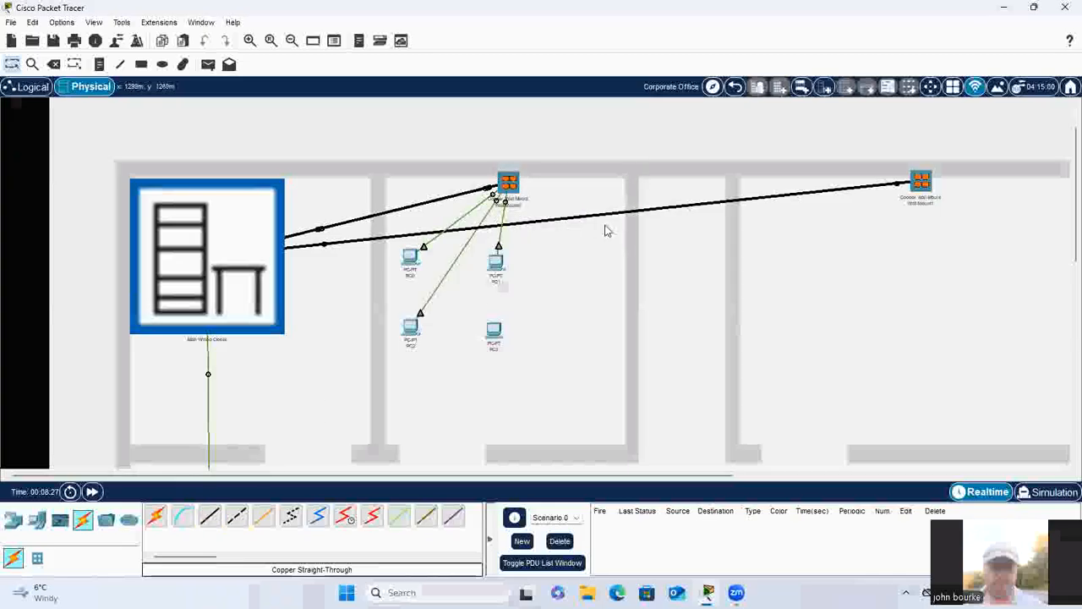
Step: Connect PC3's FastEthernet0 port to Jack4 of the first upper-wall wall mount with Copper Straight-Through
click(496, 331)
click(524, 350)
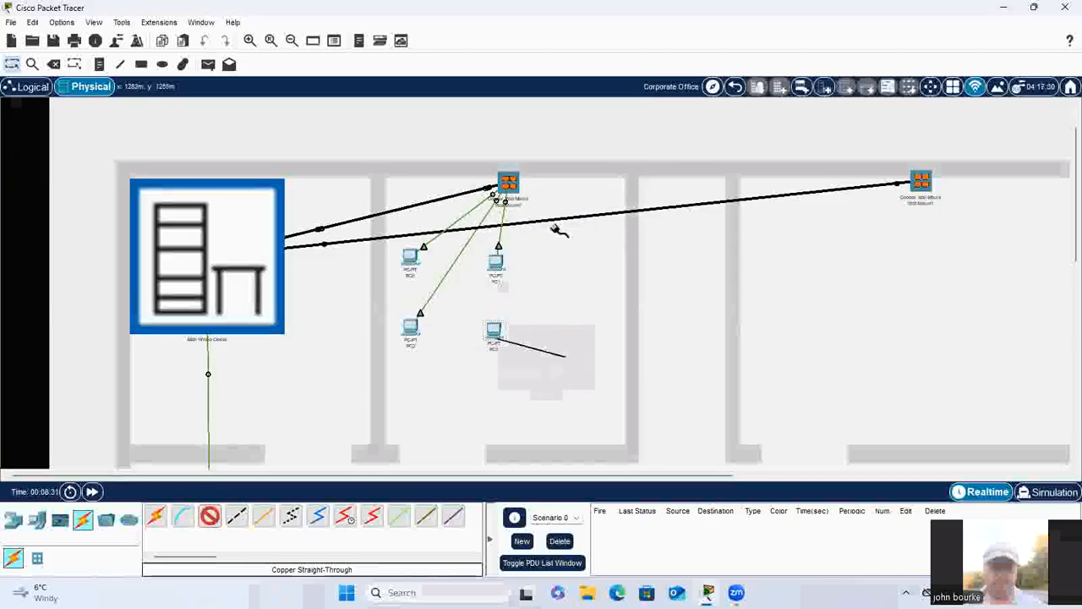
click(507, 181)
click(617, 215)
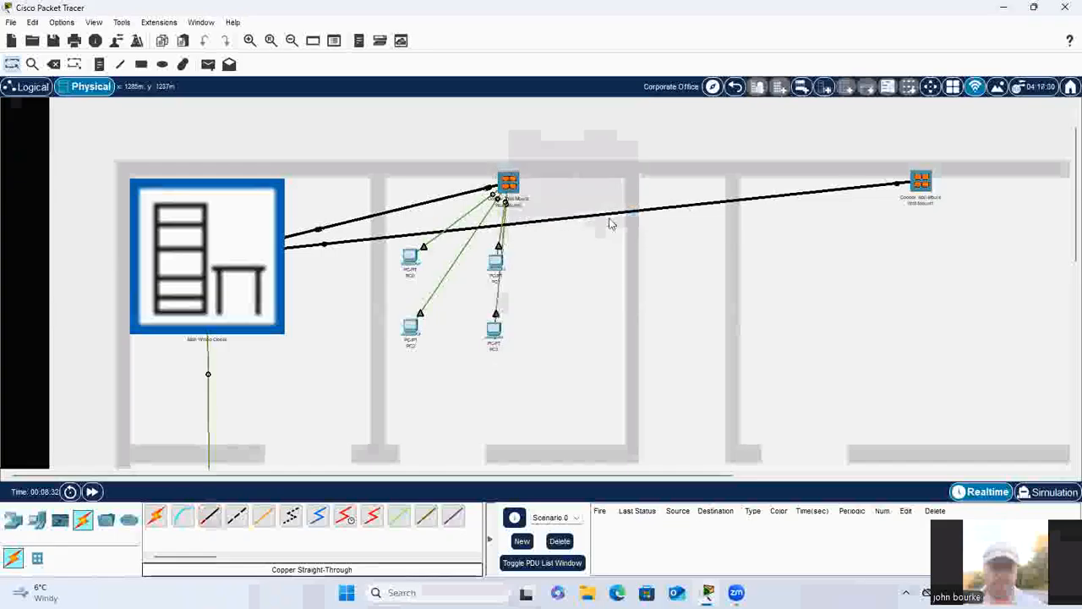
Step: Set PC0's IP Configuration to DHCP, repeating the request by toggling between Static and DHCP until an address is assigned
click(410, 260)
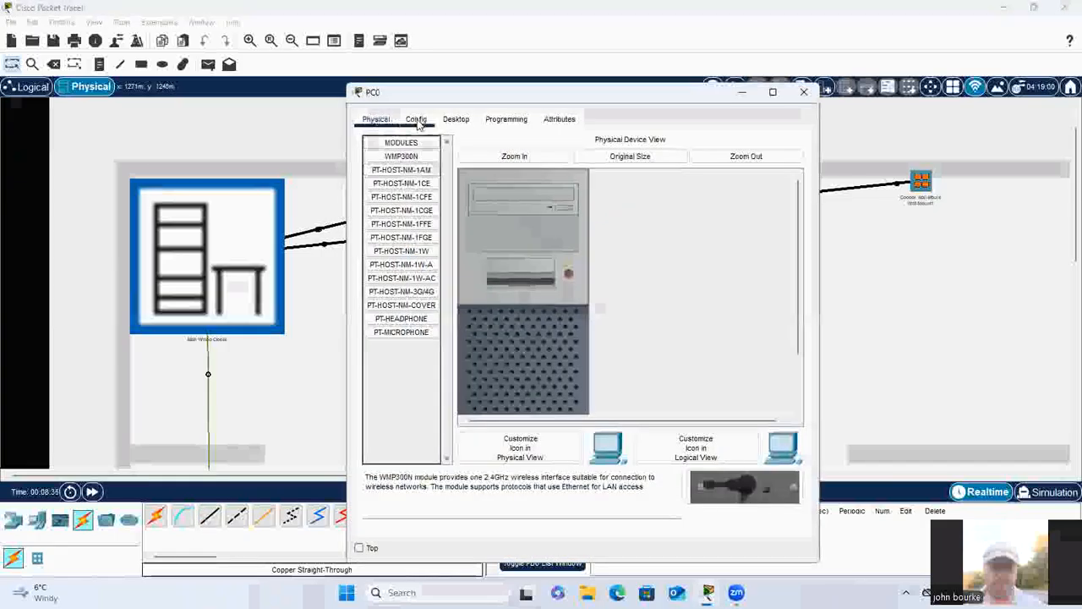
click(453, 121)
click(403, 165)
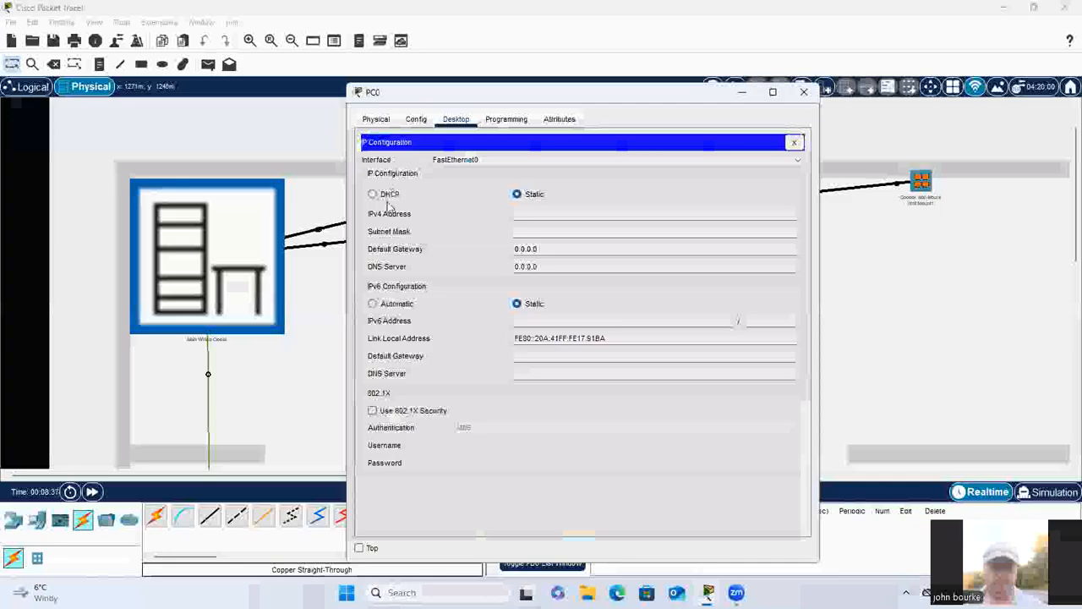
click(371, 194)
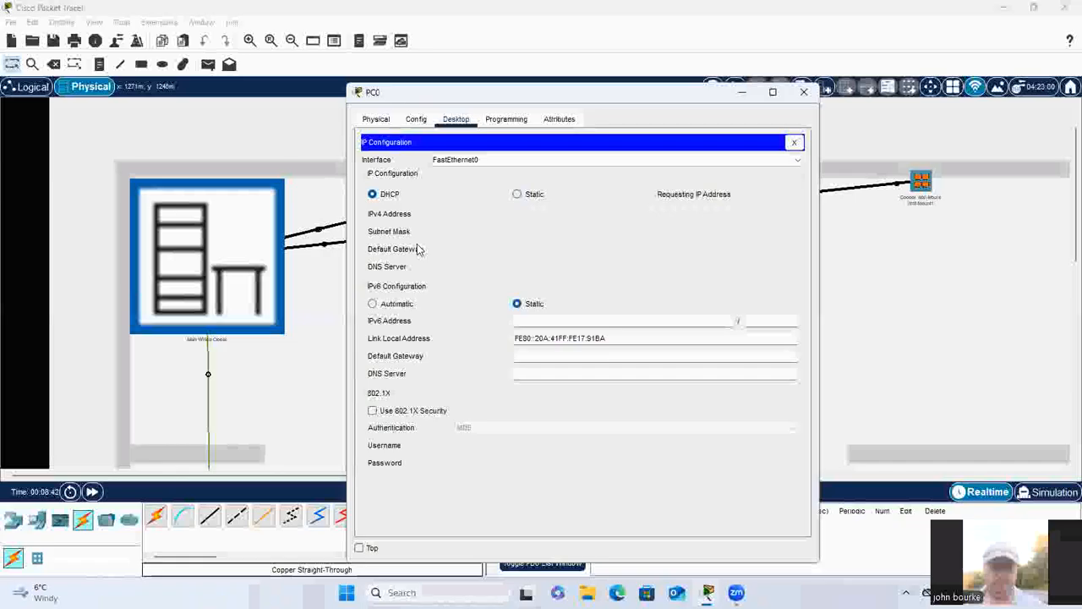
click(517, 194)
click(371, 194)
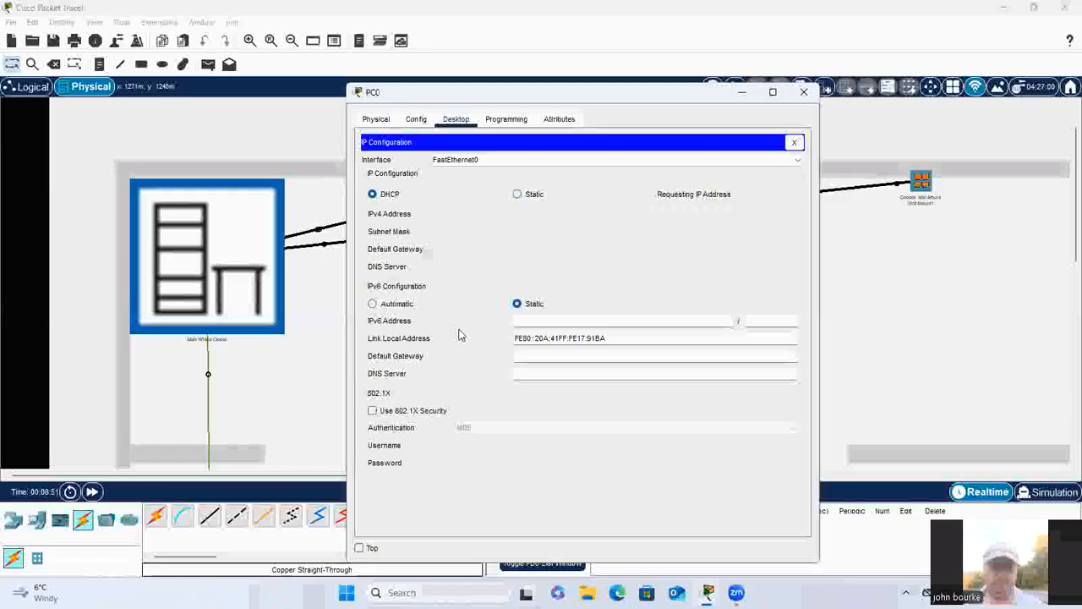
click(518, 194)
click(373, 195)
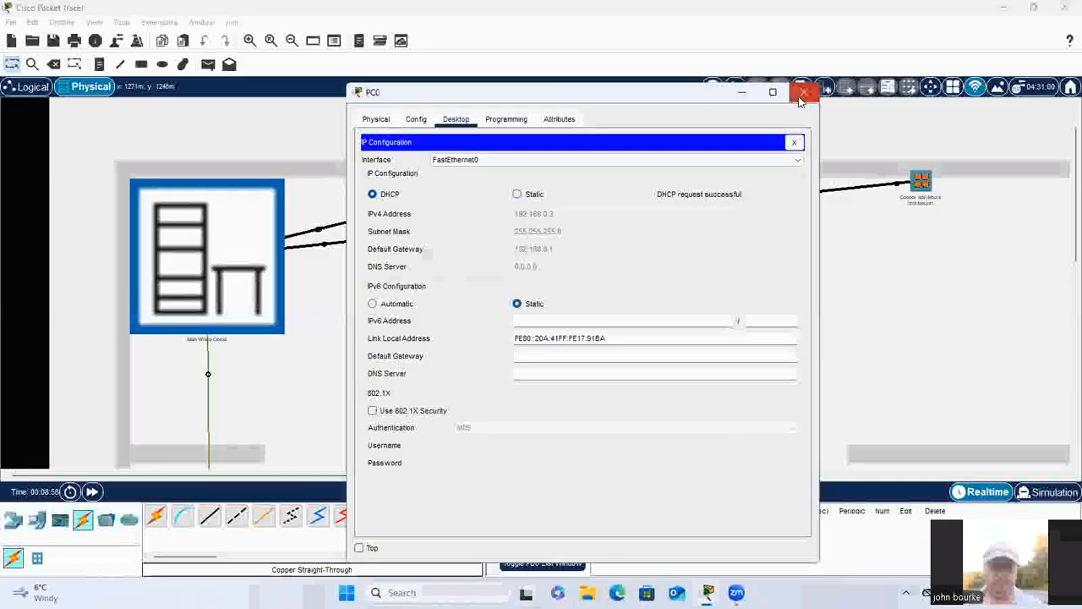
click(802, 96)
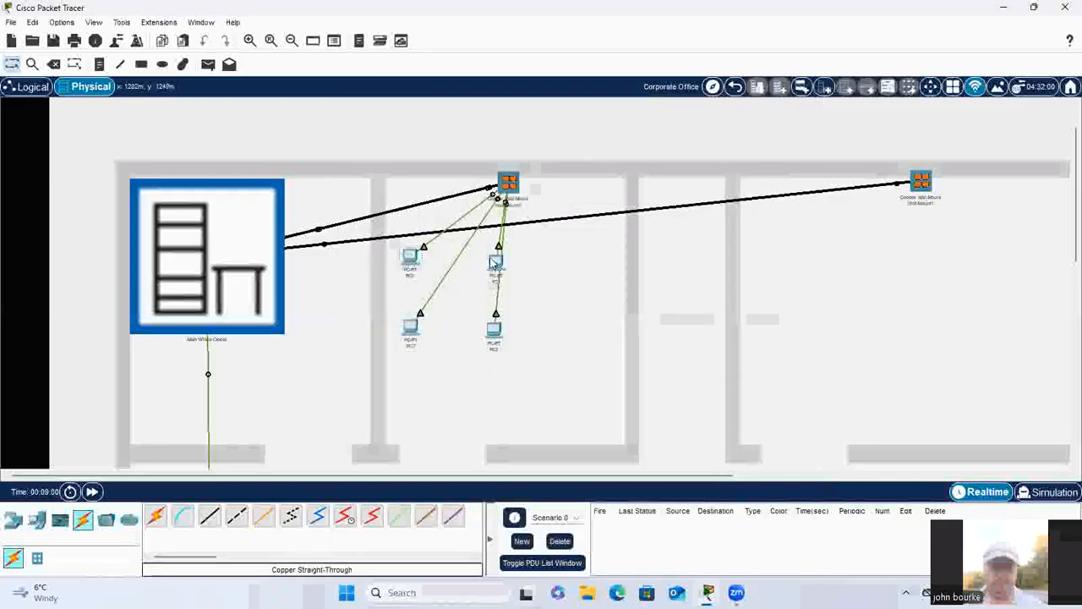
Step: Set PC1's IP Configuration to DHCP and close its device window
click(495, 262)
click(455, 121)
click(402, 161)
click(373, 194)
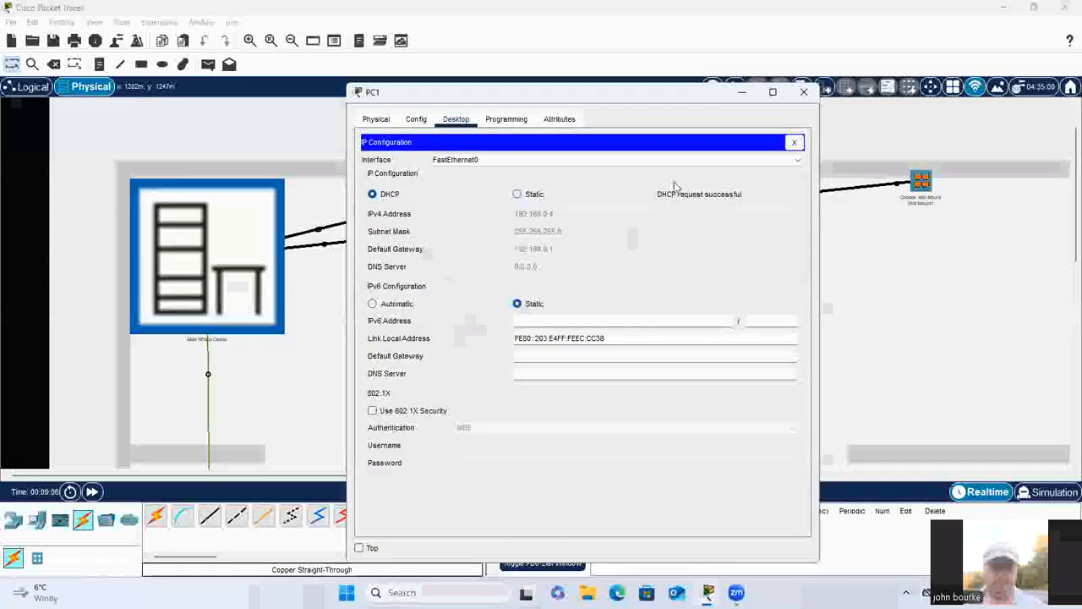
click(803, 92)
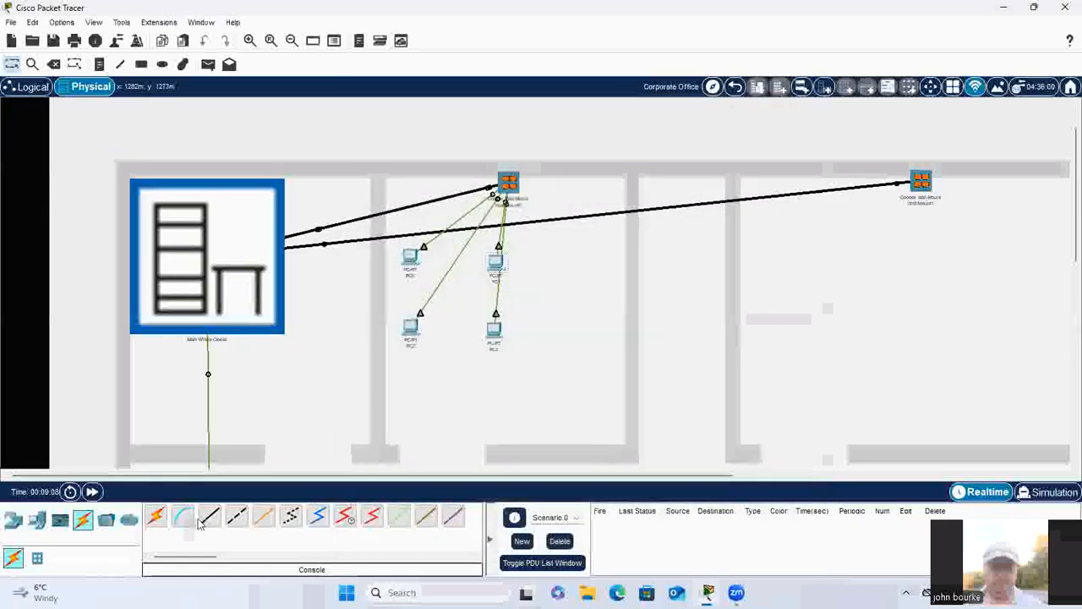
Step: Set PC2's IP Configuration to DHCP and close its device window
click(414, 332)
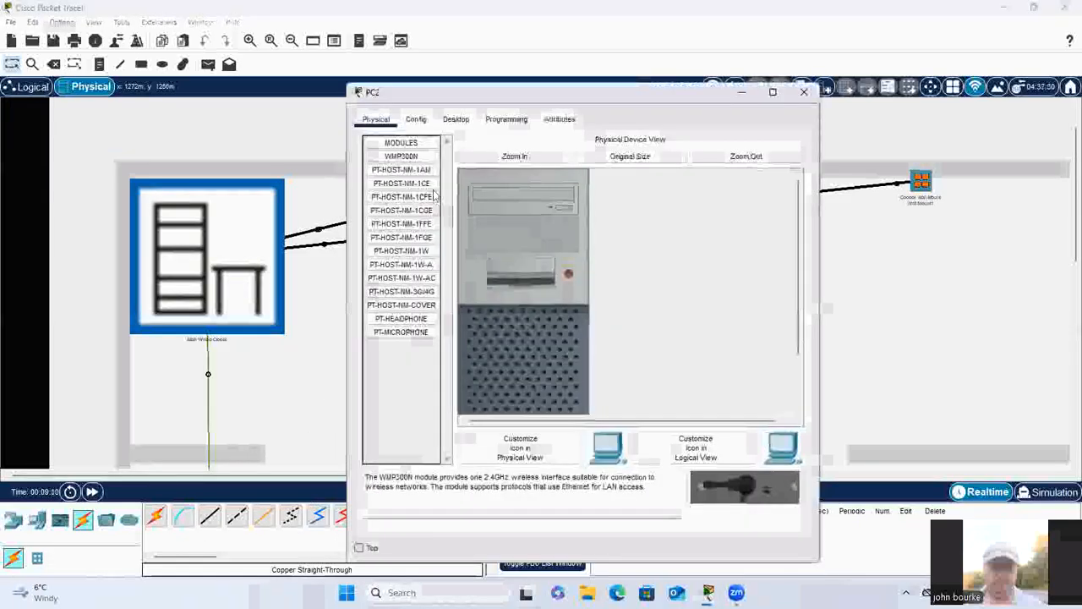
click(456, 119)
click(410, 161)
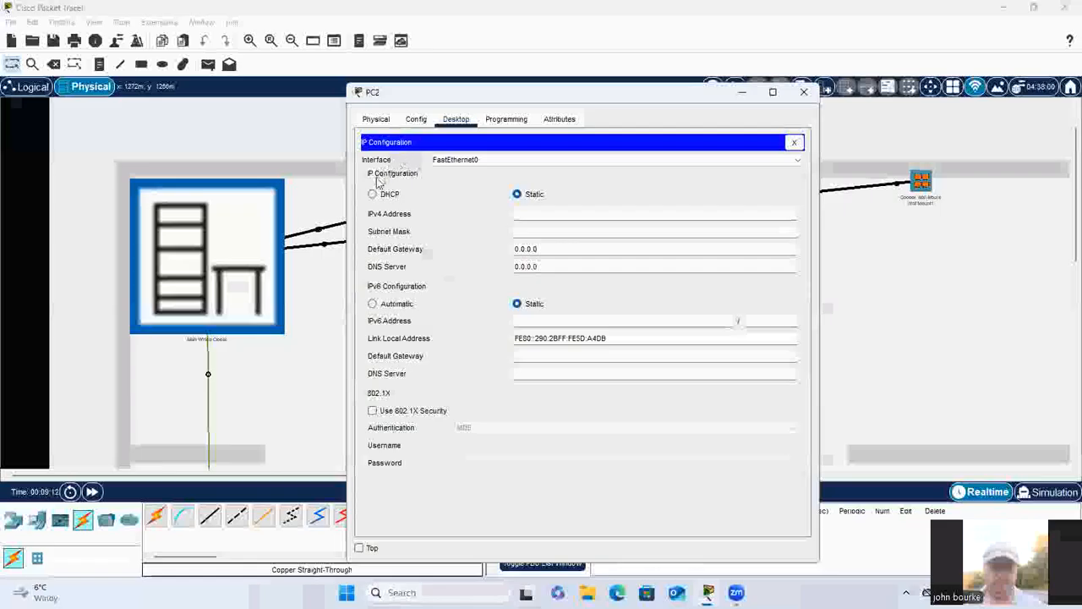
click(373, 194)
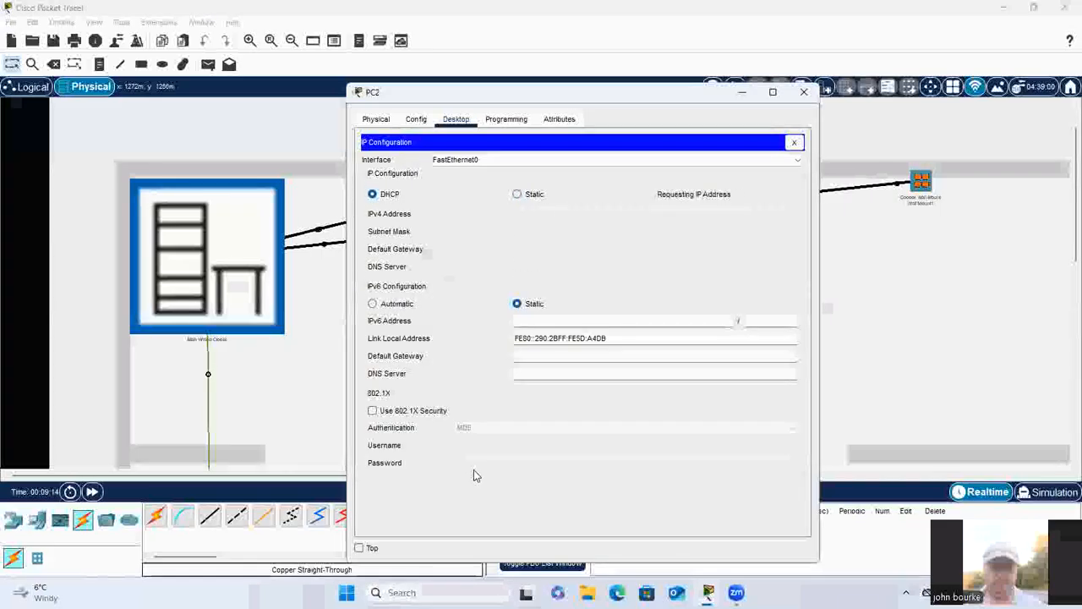
click(804, 93)
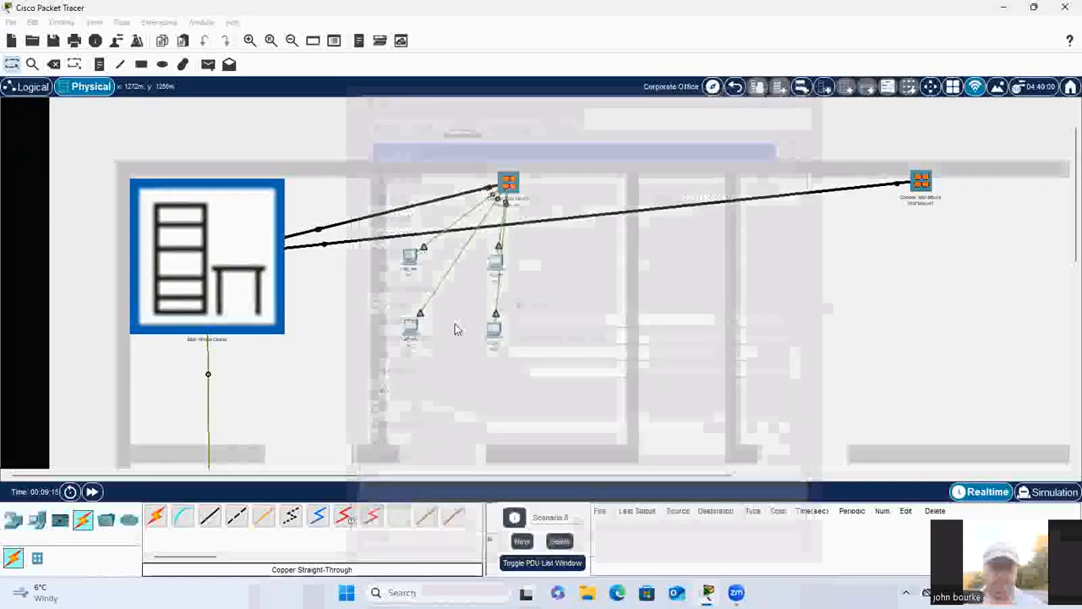
Step: Set PC3's IP Configuration to DHCP and close its device window
click(493, 336)
click(455, 119)
click(402, 150)
click(372, 194)
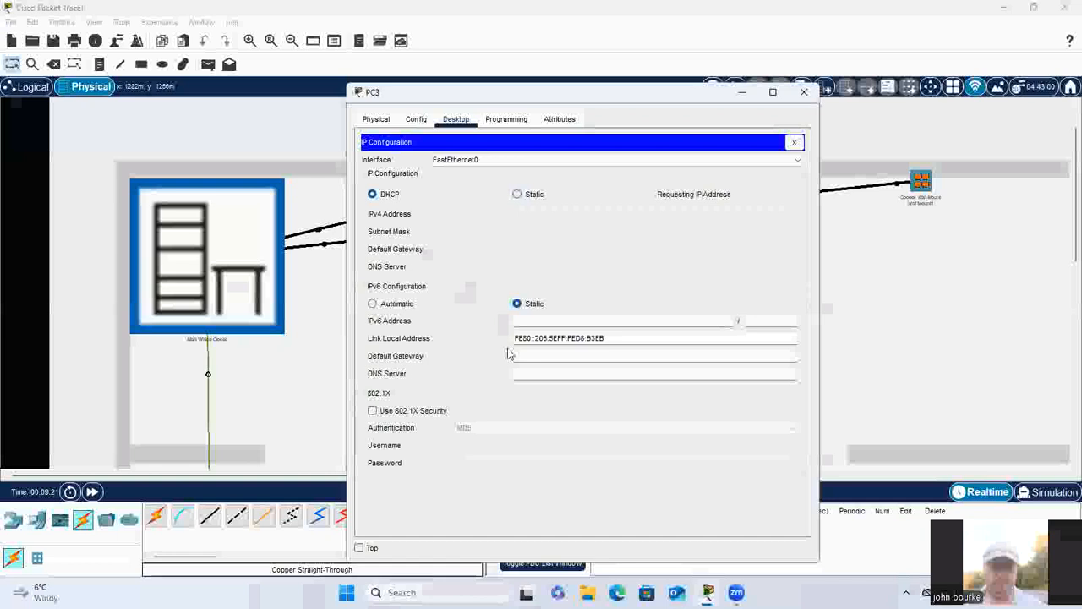
click(804, 91)
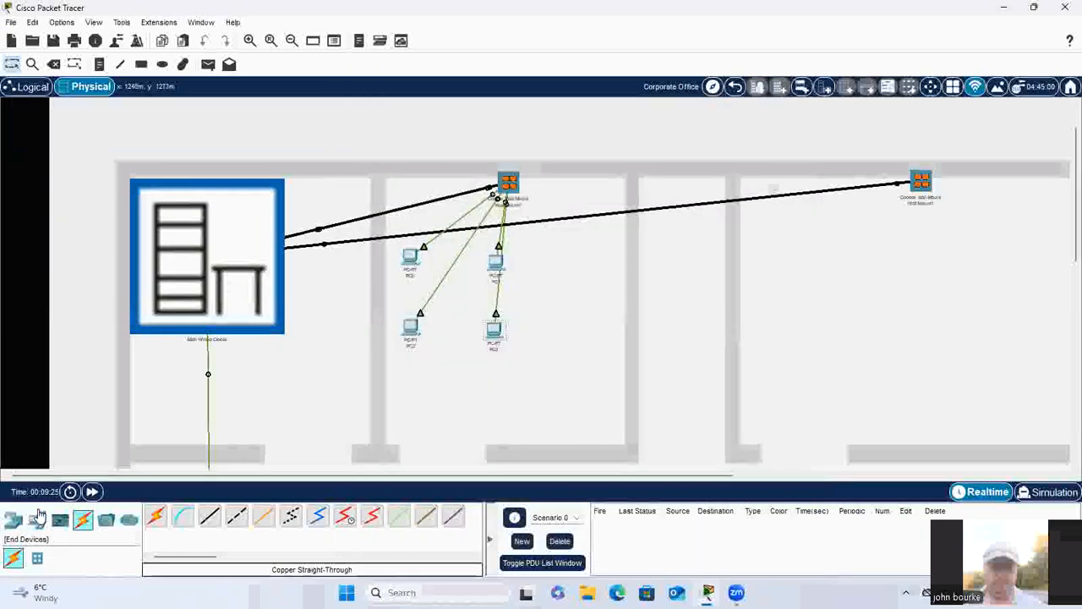
Step: Place four PC-PT end devices, PC4 to PC7, in a row below the second upper-wall wall mount
click(37, 518)
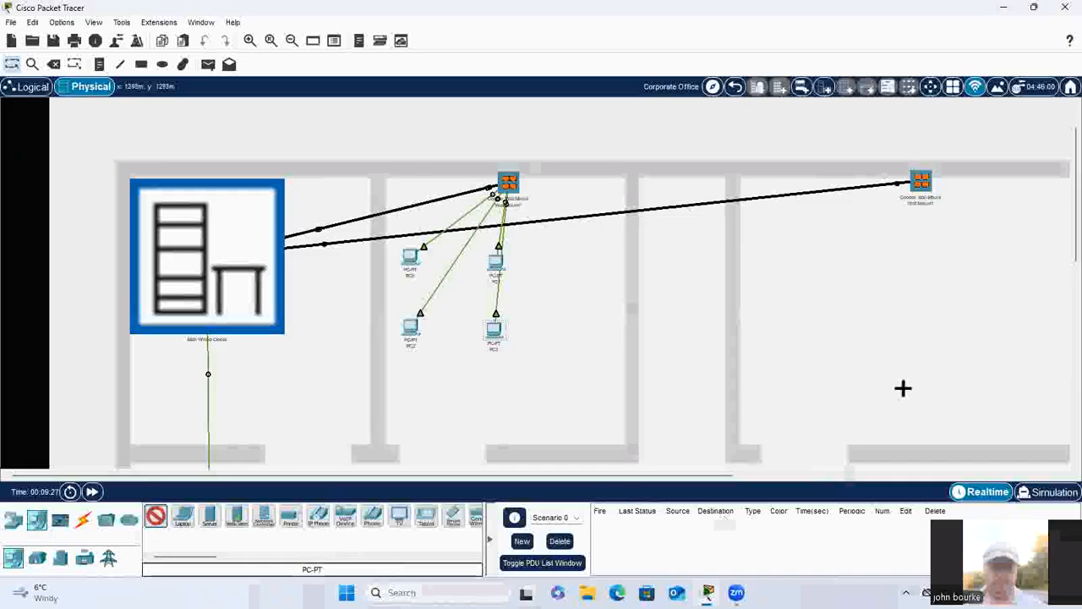
click(782, 252)
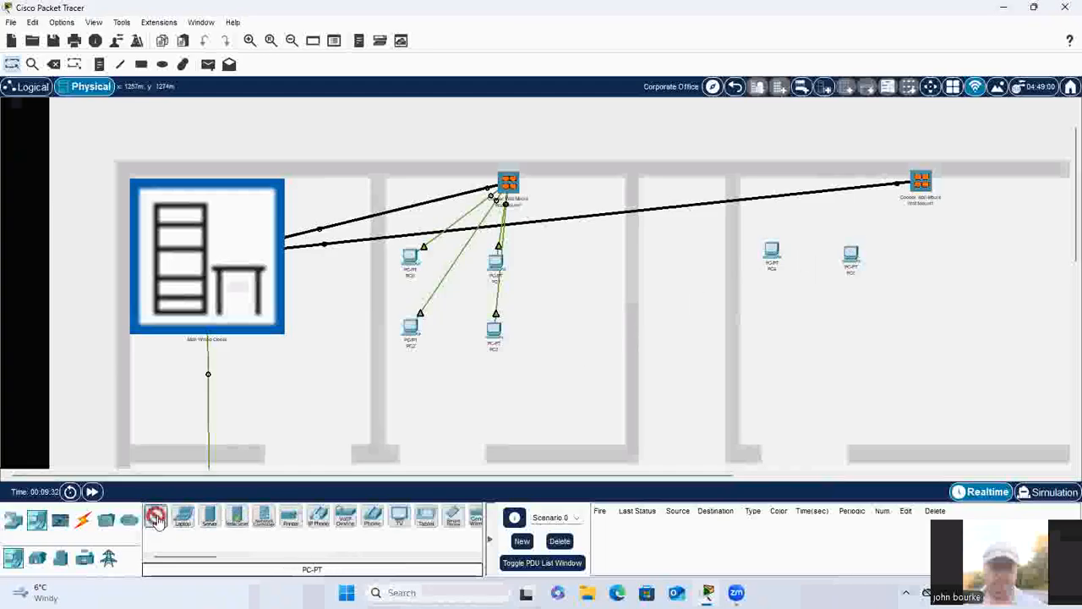
click(934, 259)
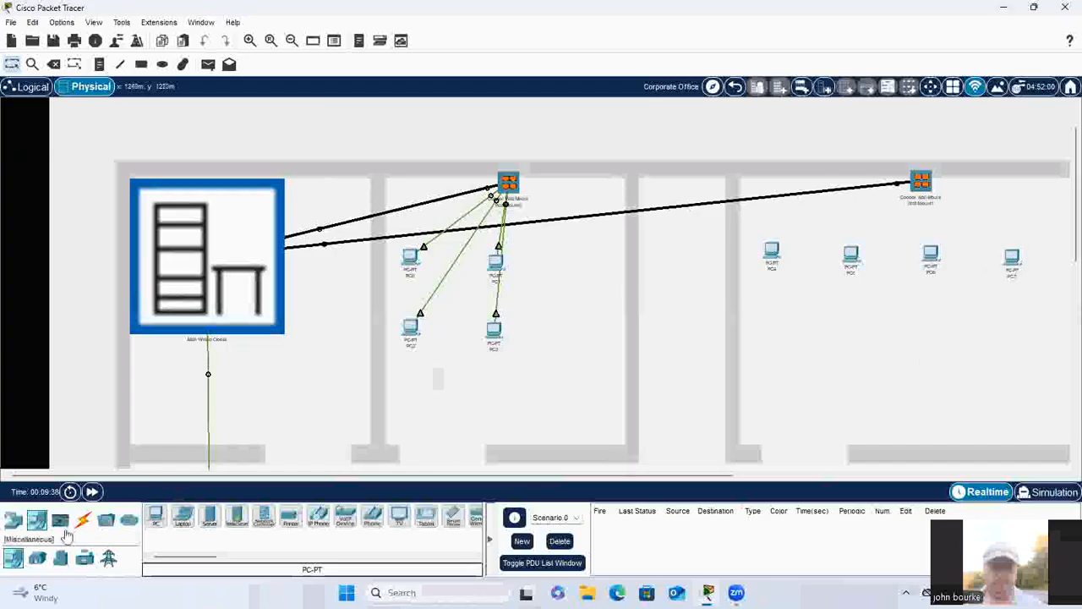
Step: Connect PC4's FastEthernet0 port to Jack1 of the second upper-wall wall mount with Copper Straight-Through
click(82, 520)
click(235, 516)
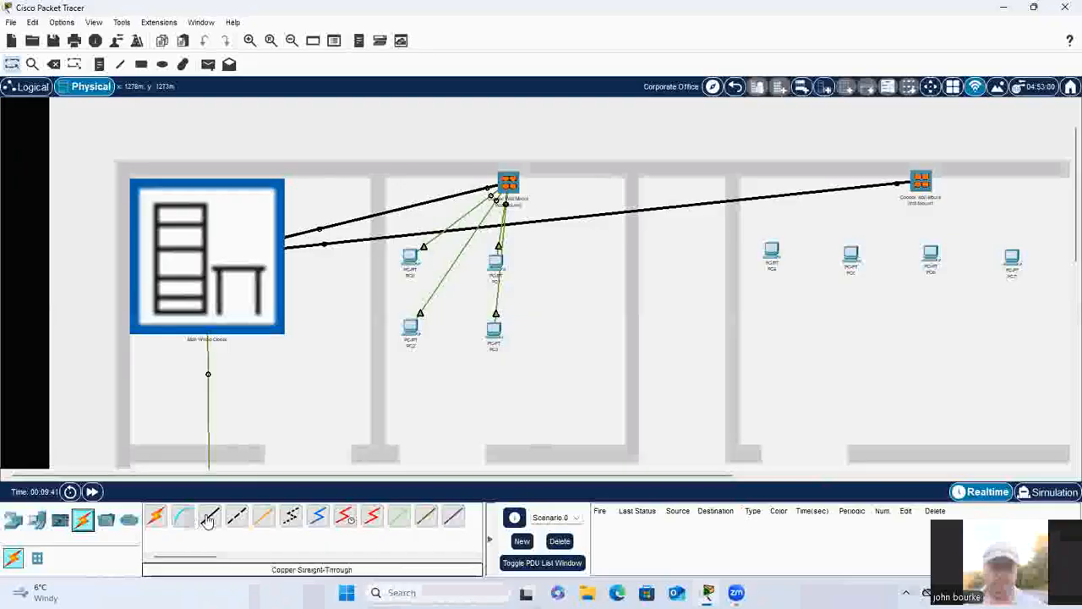
click(771, 252)
click(807, 299)
click(920, 180)
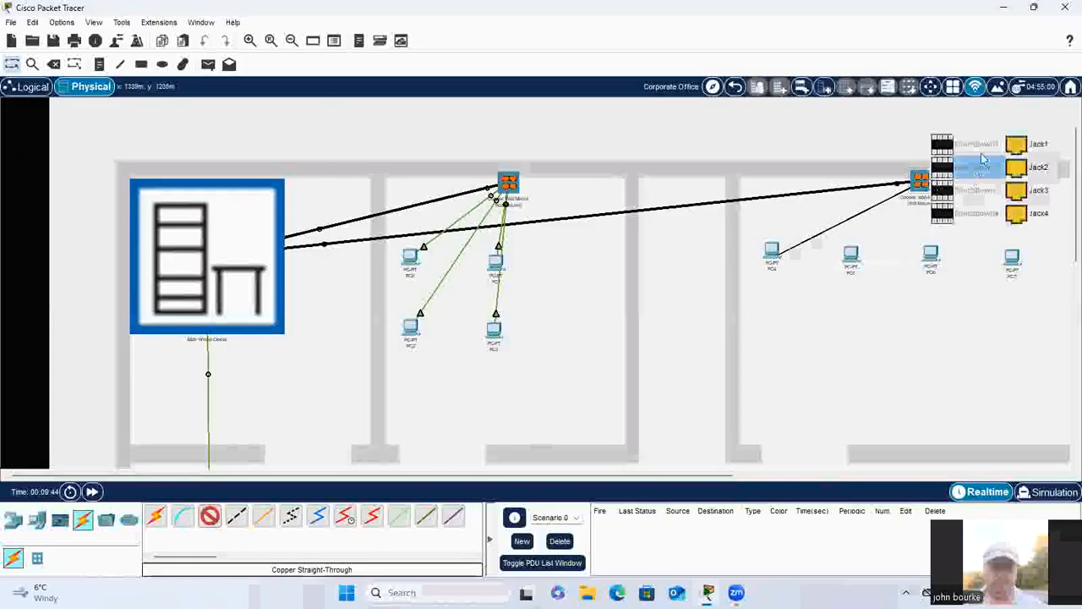
click(983, 160)
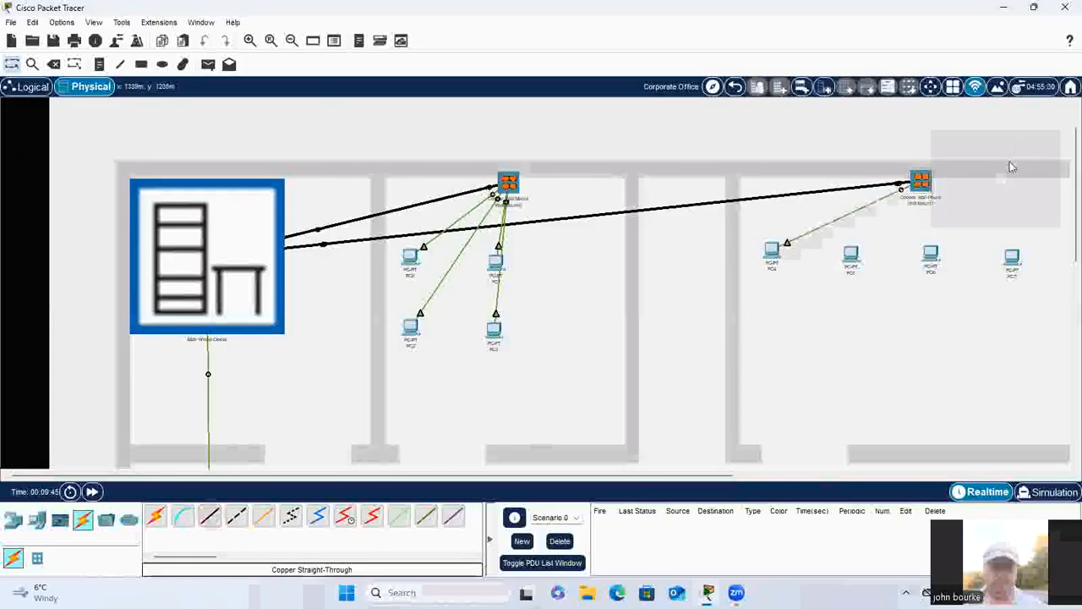
Step: Connect PC5's FastEthernet0 port to Jack2 of the second upper-wall wall mount with Copper Straight-Through
click(209, 516)
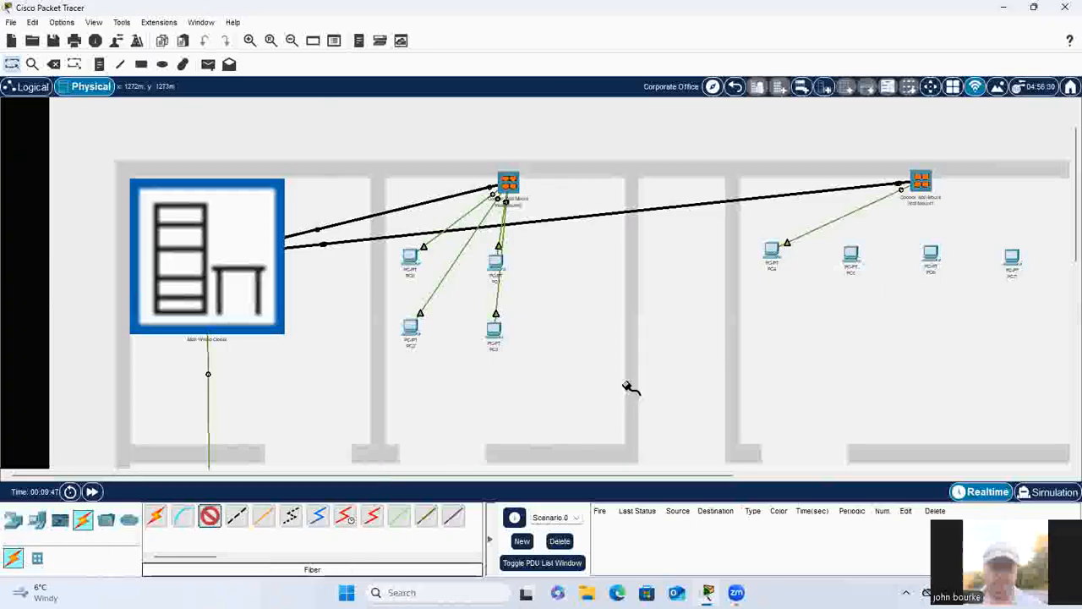
click(852, 254)
click(884, 306)
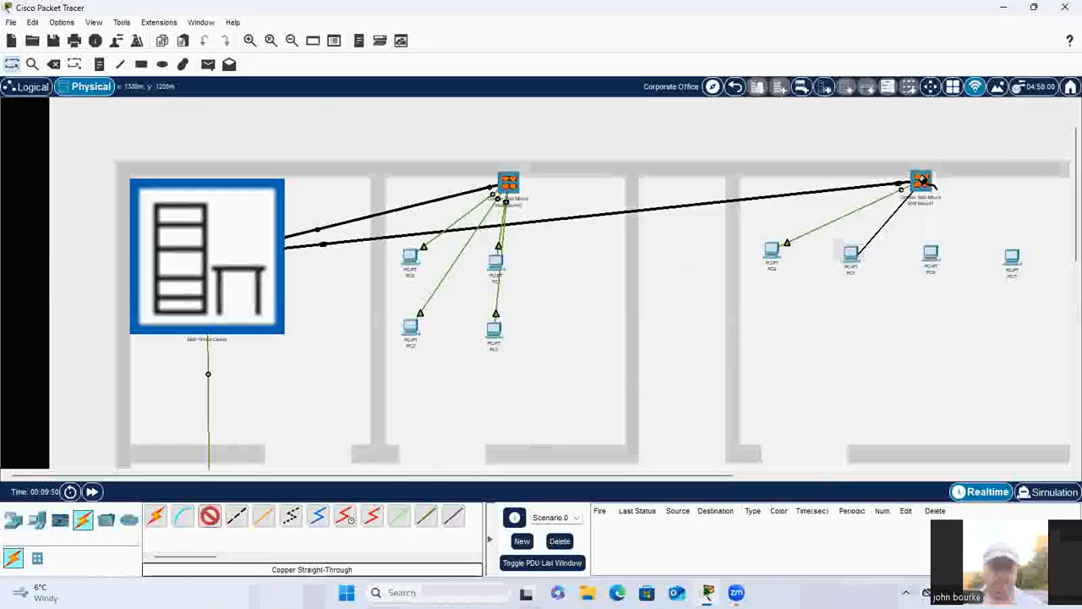
click(923, 181)
click(967, 164)
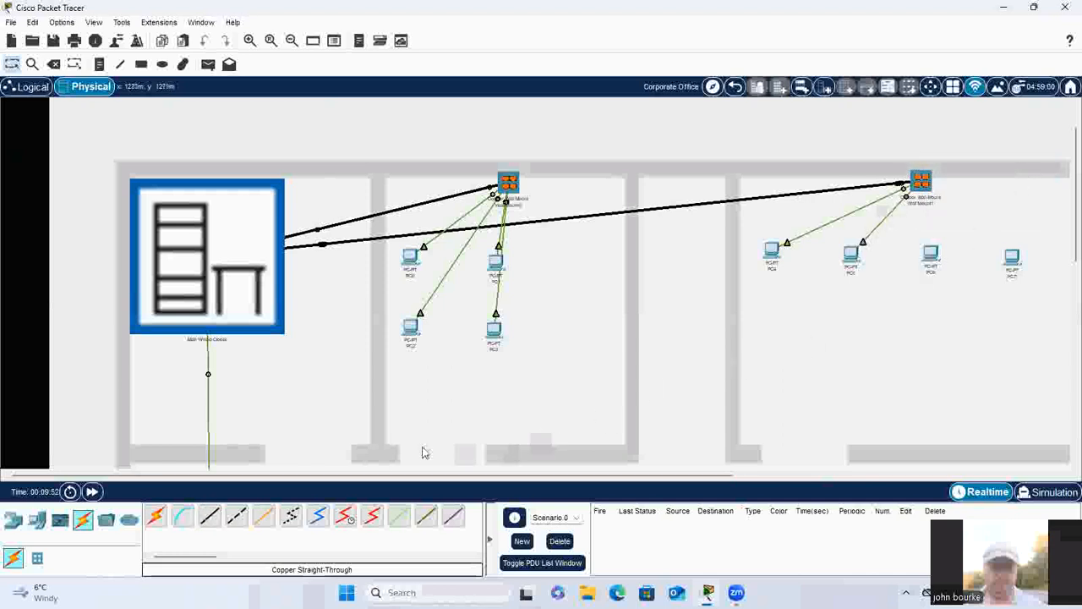
Step: Connect PC6's FastEthernet0 port to Jack3 of the second upper-wall wall mount with Copper Straight-Through
click(210, 516)
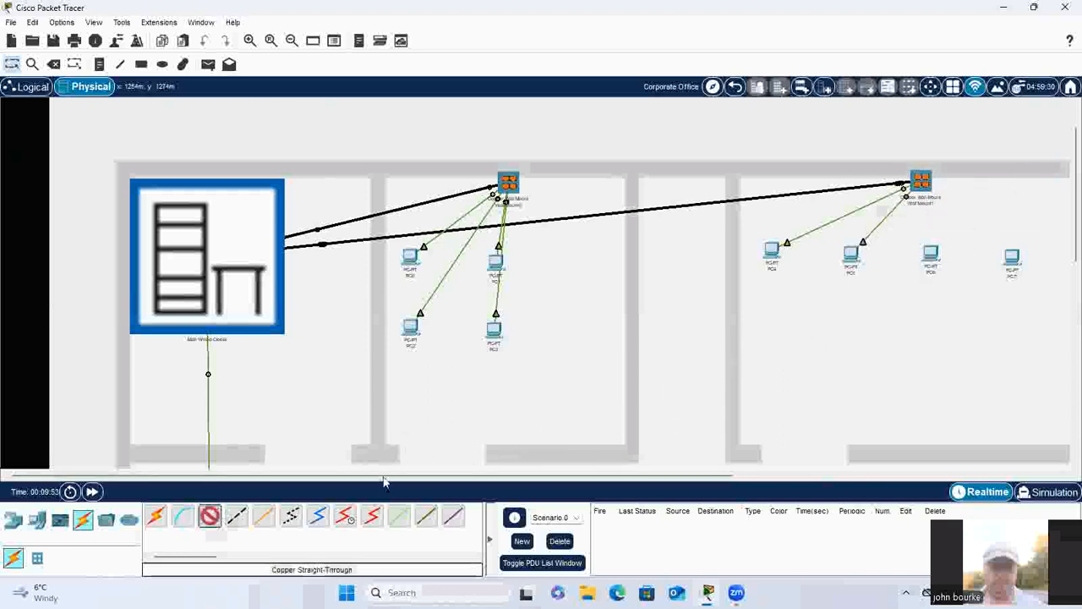
click(935, 252)
click(965, 305)
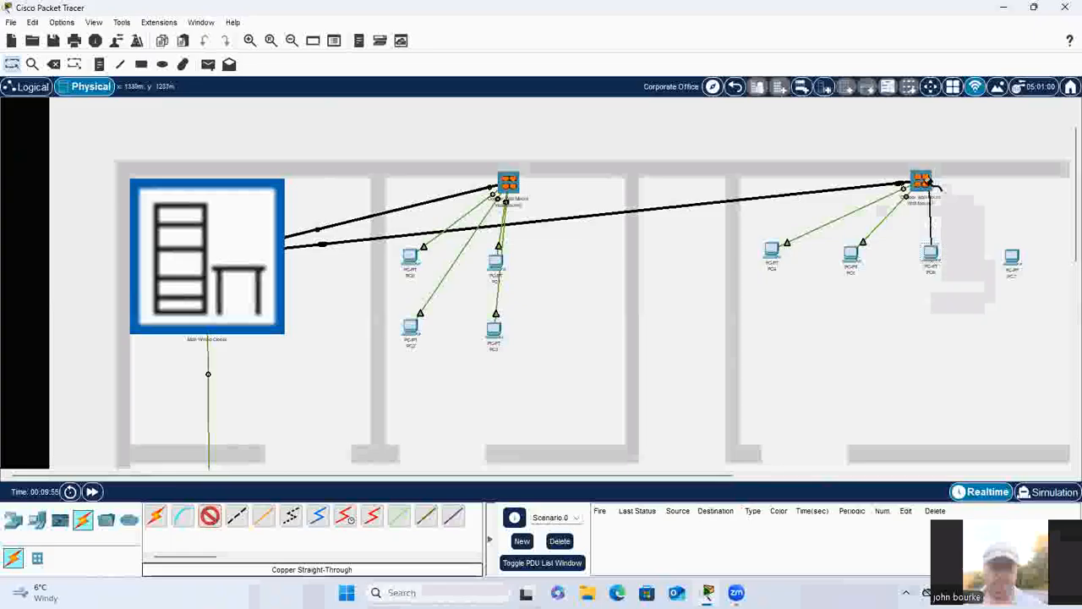
click(930, 180)
click(964, 186)
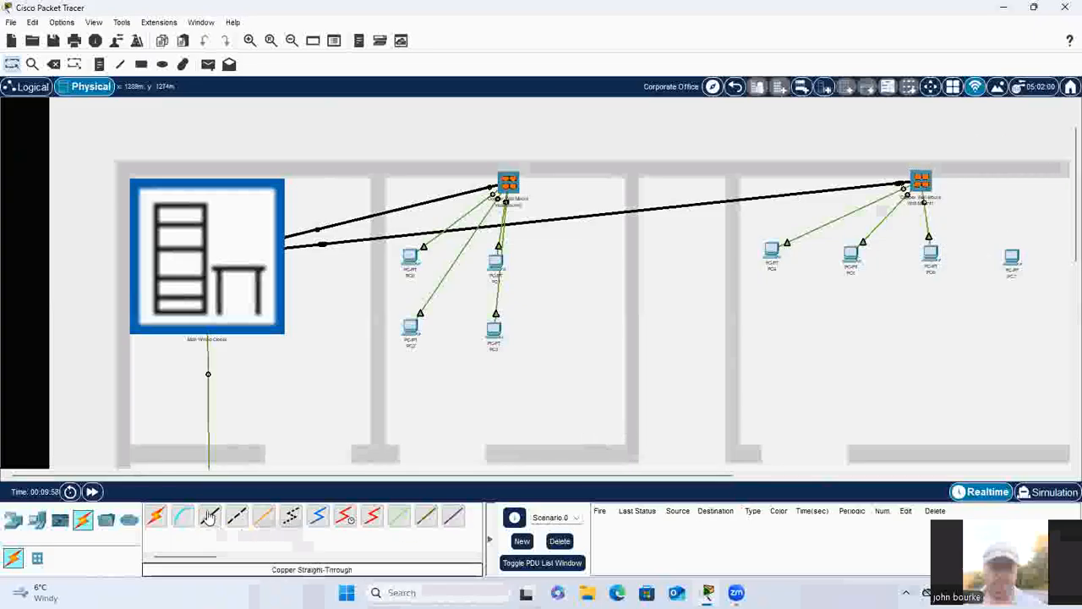
Step: Connect PC7's FastEthernet0 port to Jack4 of the second upper-wall wall mount with Copper Straight-Through
click(210, 516)
click(1013, 256)
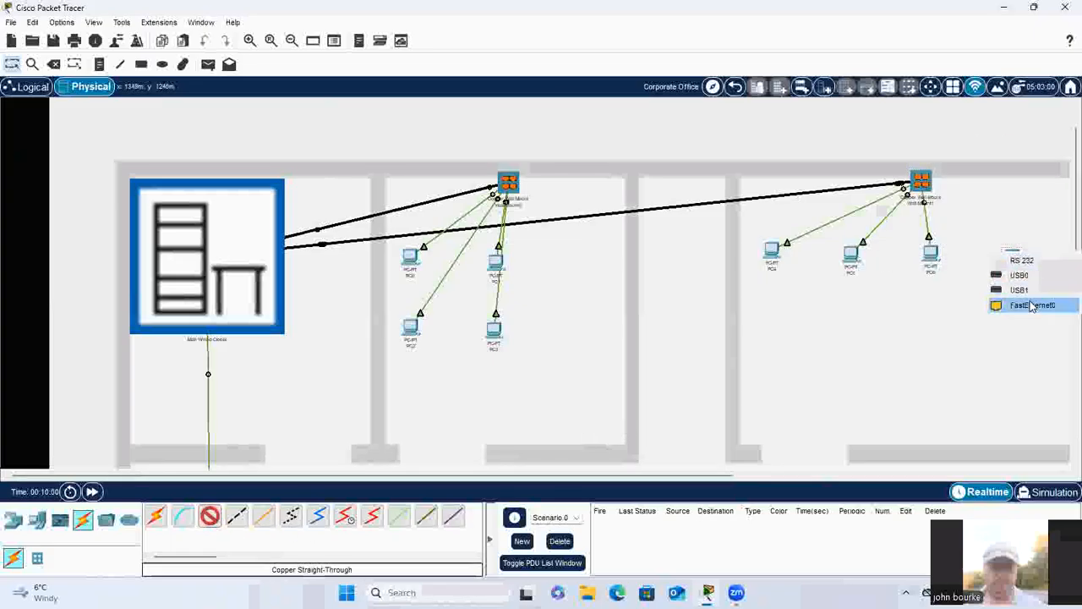
click(1032, 306)
click(1012, 256)
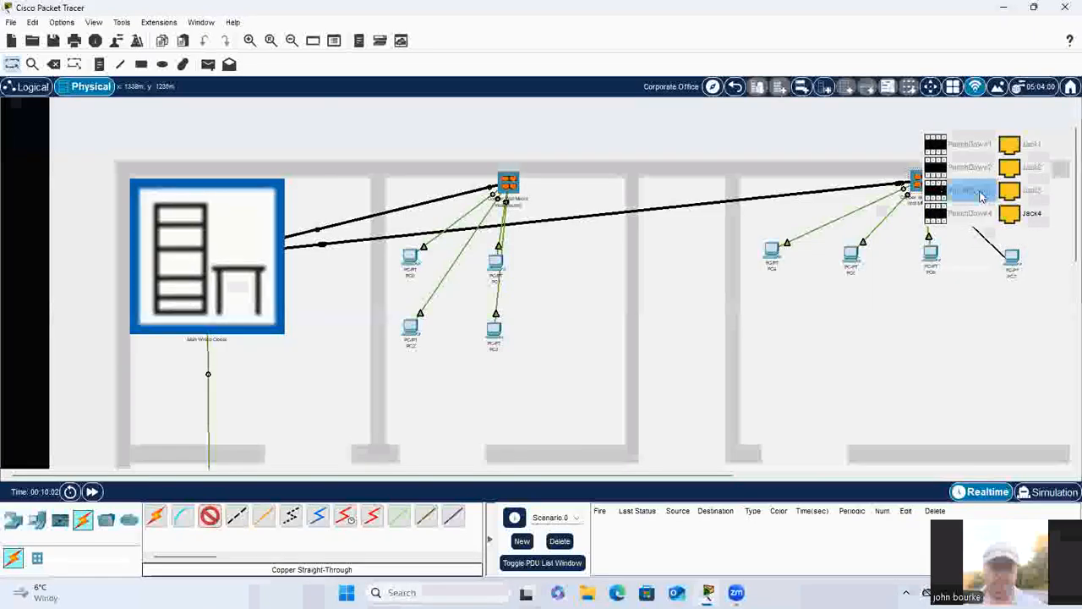
click(1021, 216)
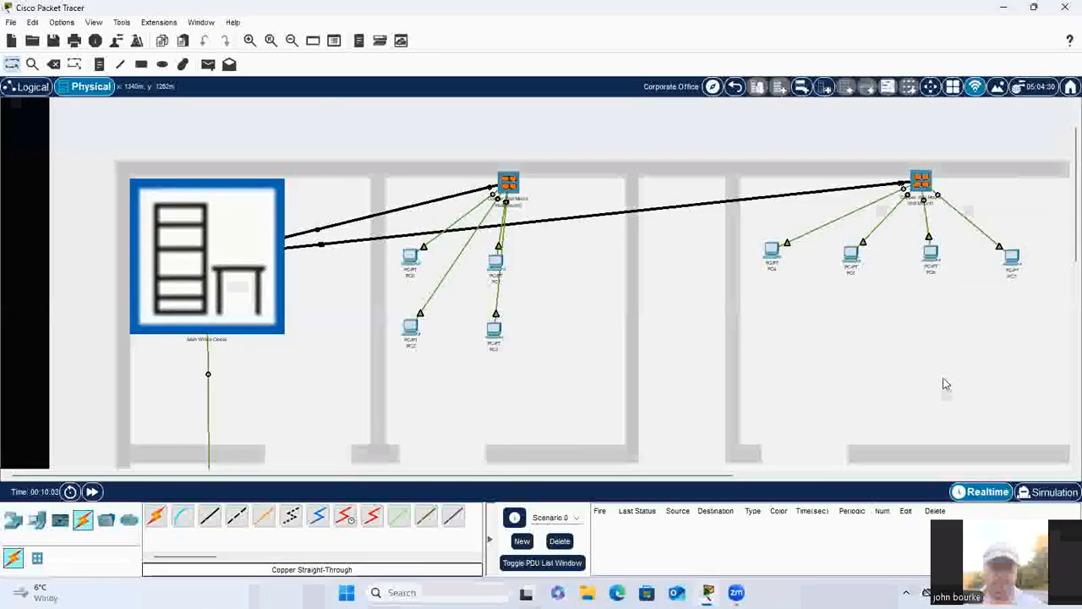
Step: Set PC4's IP Configuration to DHCP, repeating the request by toggling between Static and DHCP until an address is assigned, and close its window
click(771, 251)
click(506, 118)
click(456, 118)
click(401, 174)
click(373, 194)
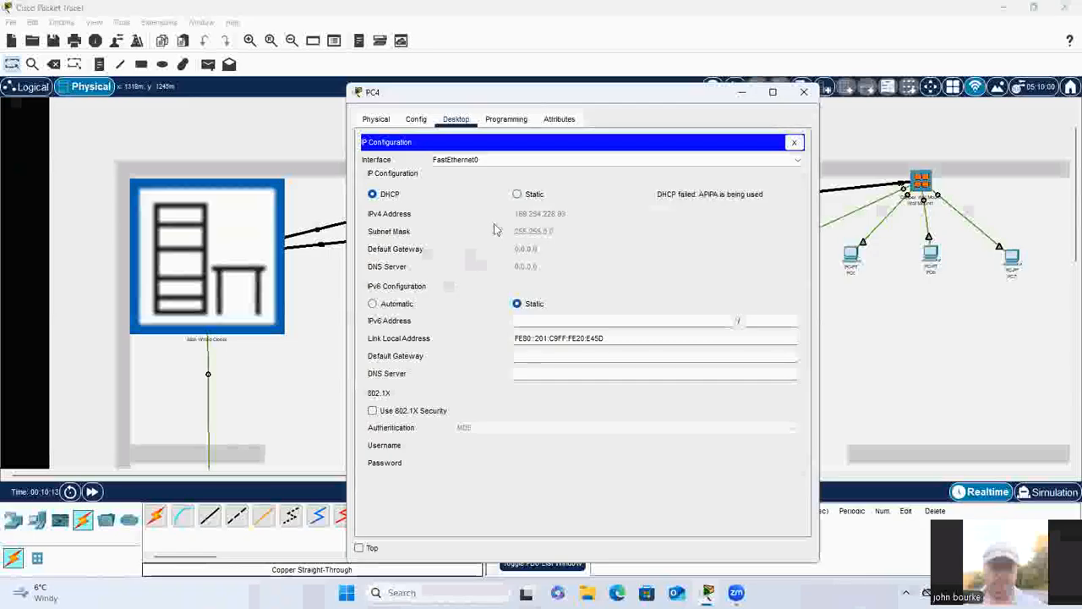
click(517, 194)
click(373, 194)
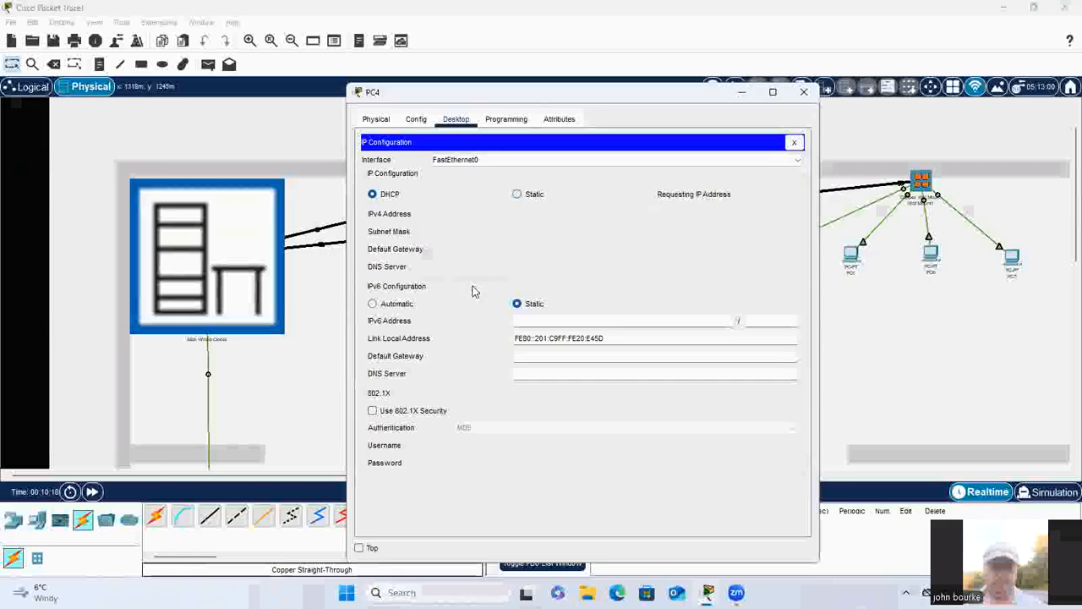
click(515, 195)
click(372, 194)
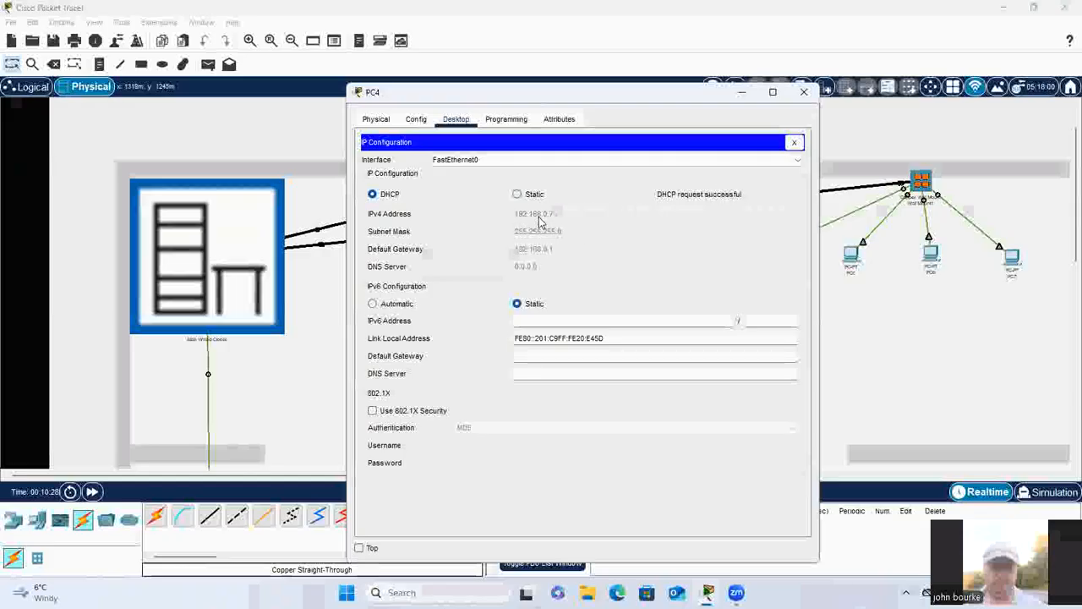
click(803, 91)
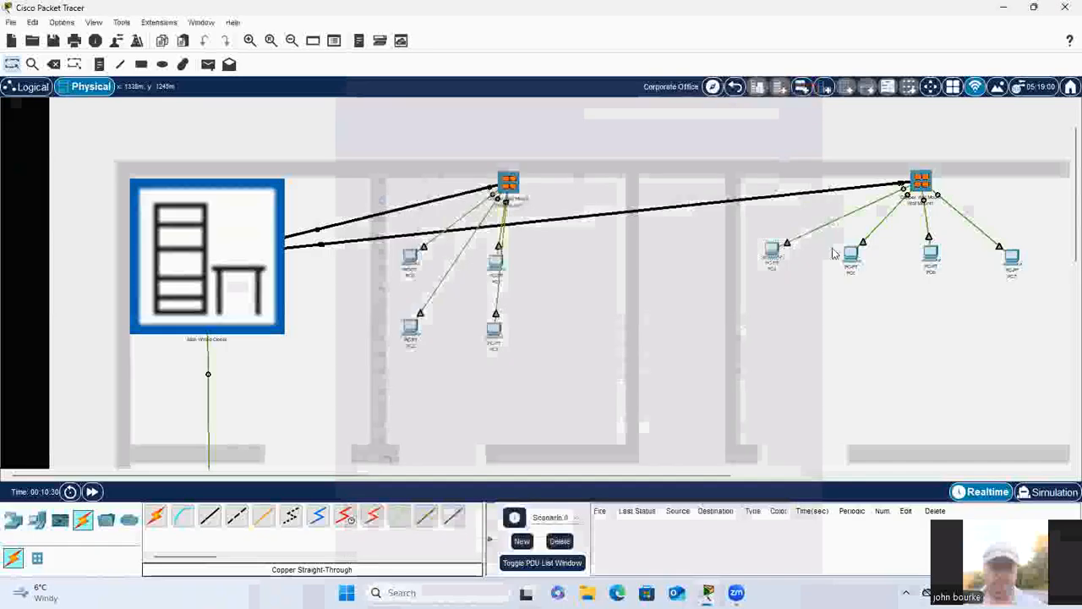
Step: Set PC5's IP Configuration to DHCP and close its device window
click(851, 253)
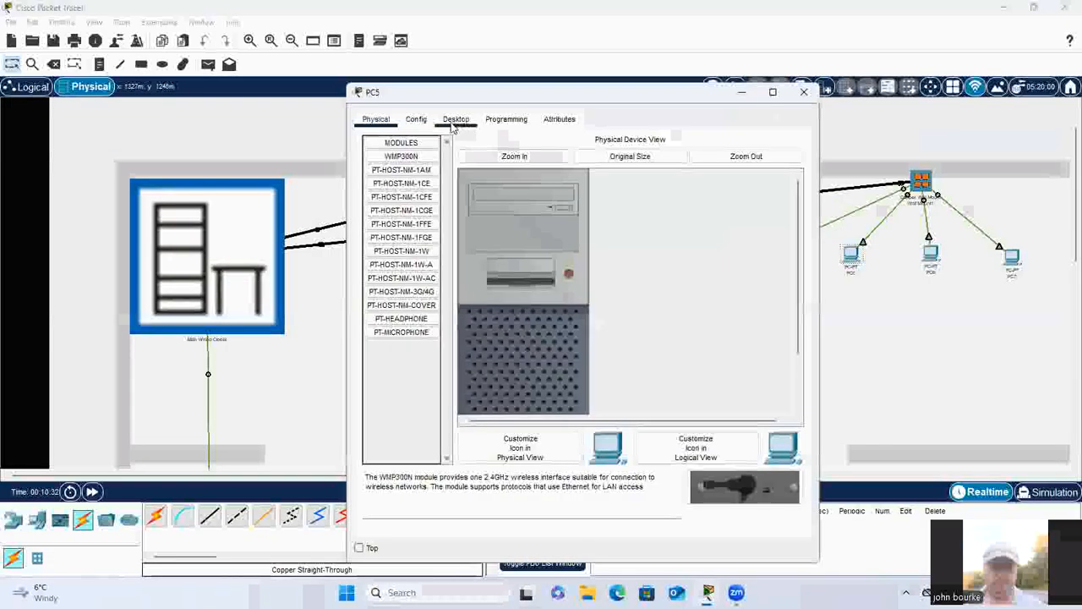
click(455, 119)
click(380, 209)
click(373, 194)
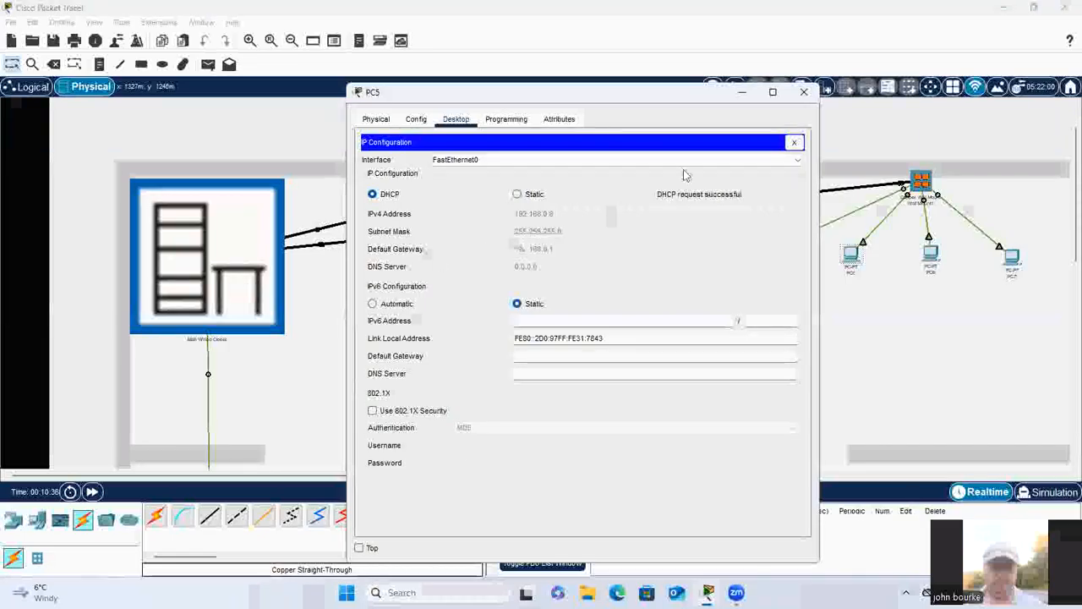
click(804, 91)
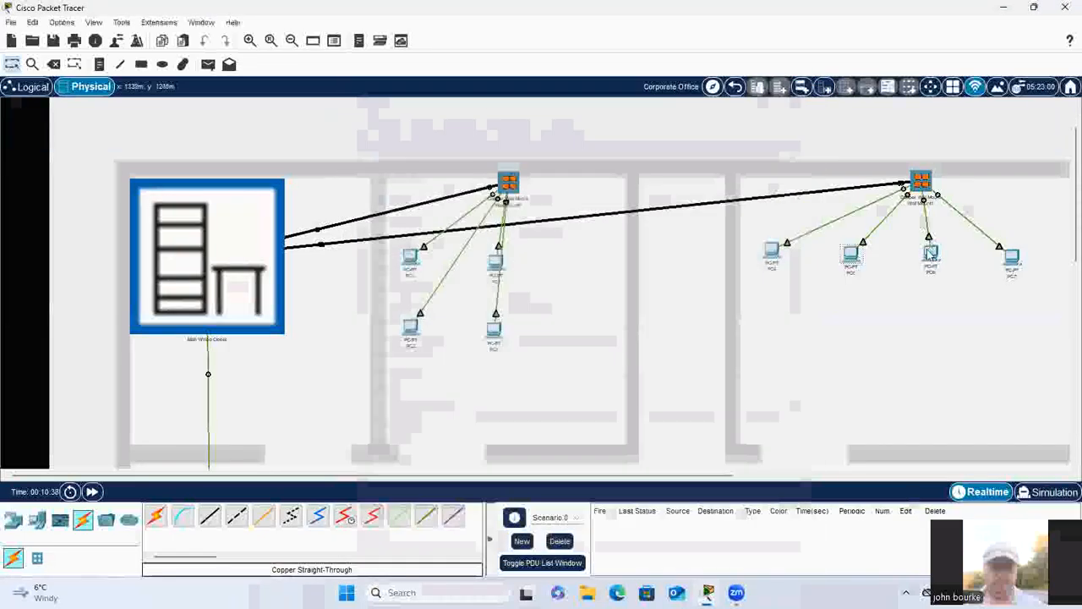
Step: Set PC6's IP Configuration to DHCP and close its device window
click(931, 256)
click(456, 119)
click(402, 165)
click(373, 194)
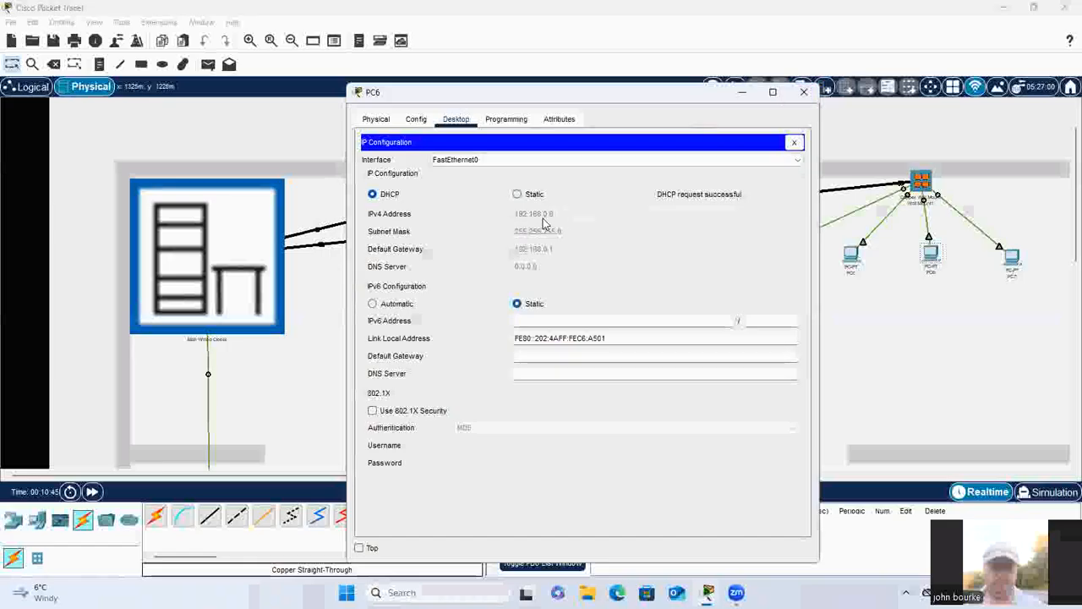
click(804, 92)
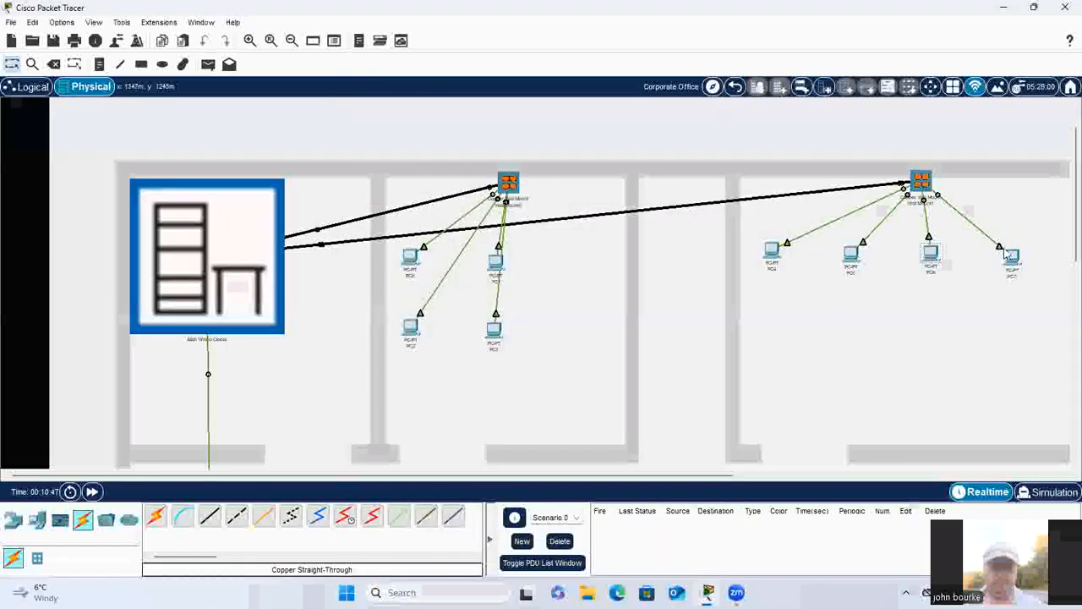
Step: Set PC7's IP Configuration to DHCP and close its device window
click(1006, 253)
click(456, 119)
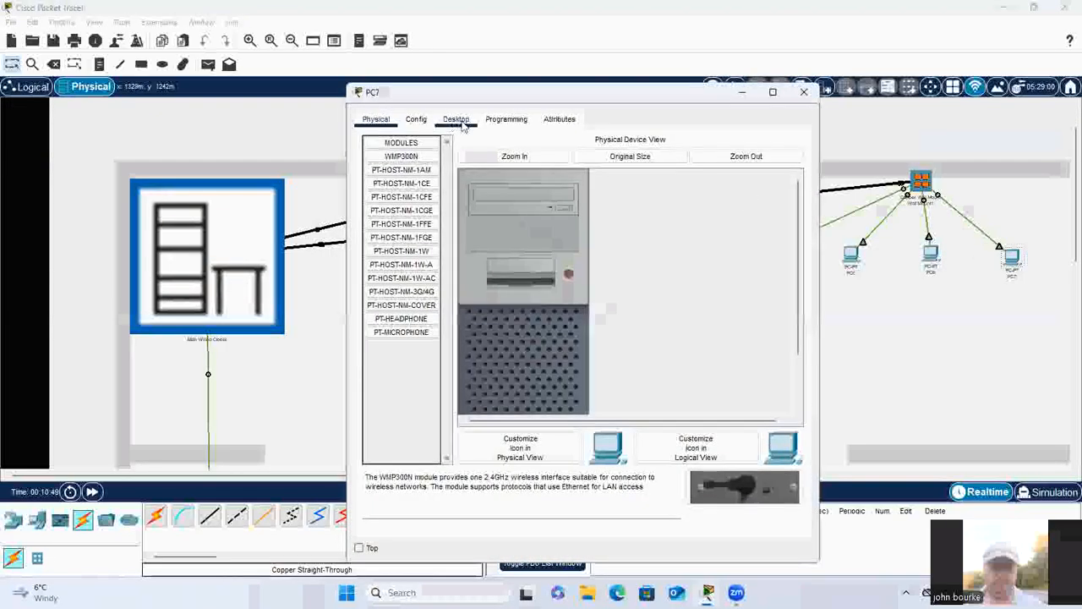
click(397, 173)
click(372, 194)
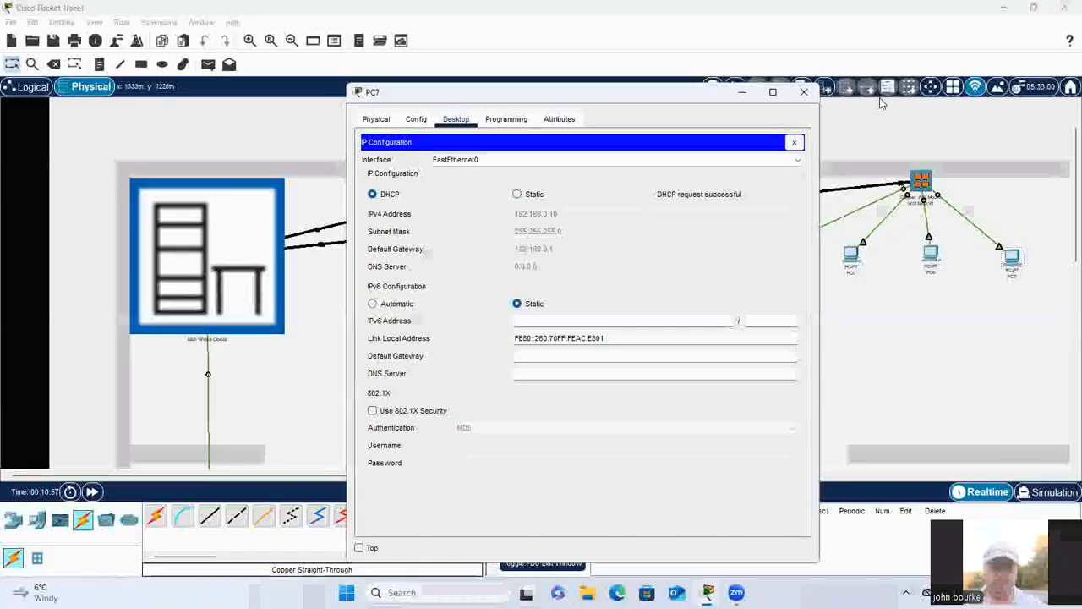
click(803, 92)
Step: Place a WRT300N wireless router in the room below the lower-floor wall mount that has no devices connected
scroll(817, 185, down, 5)
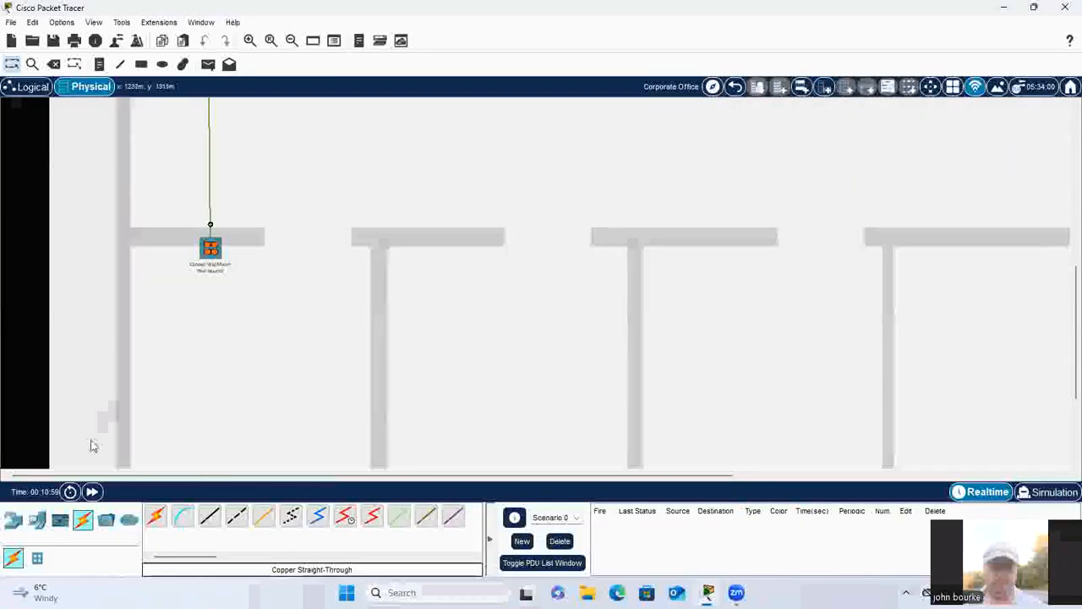
click(15, 521)
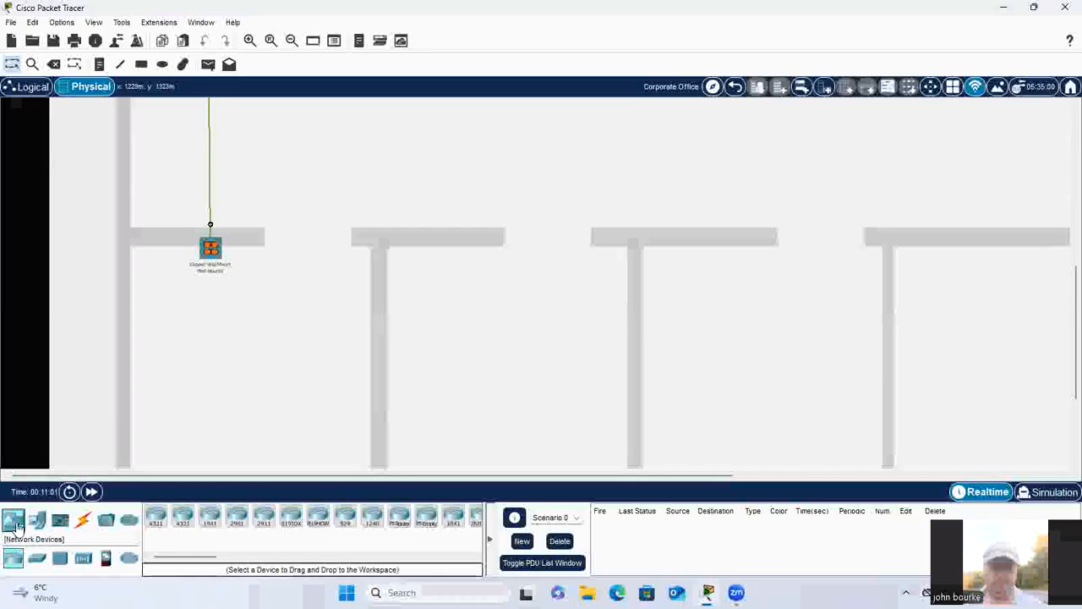
click(83, 558)
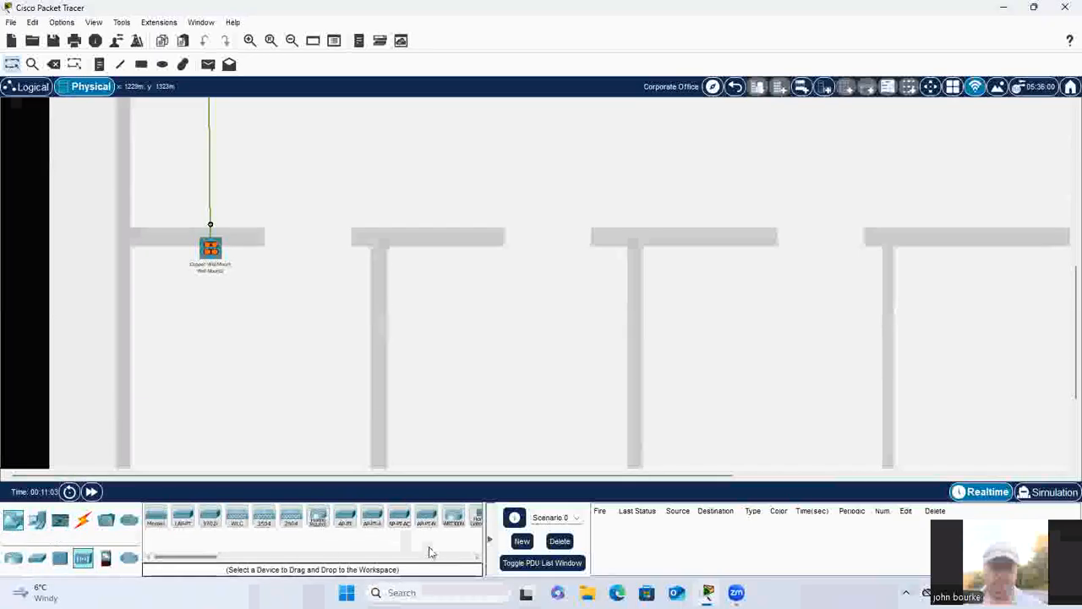
click(453, 516)
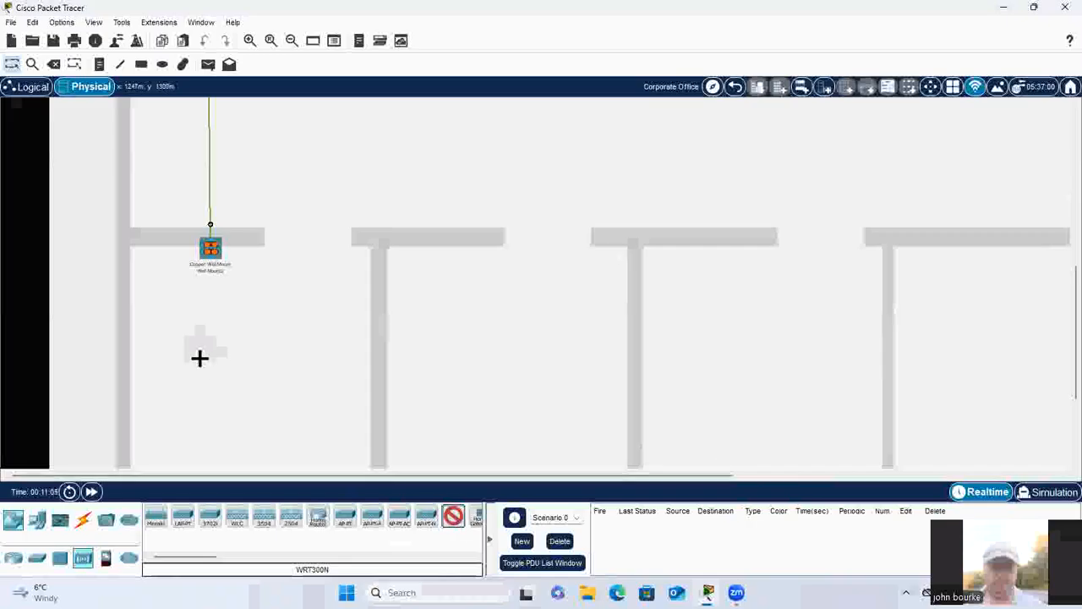
click(199, 358)
Step: Connect the wireless router to the wall mount above it with a Copper Straight-Through cable
click(83, 520)
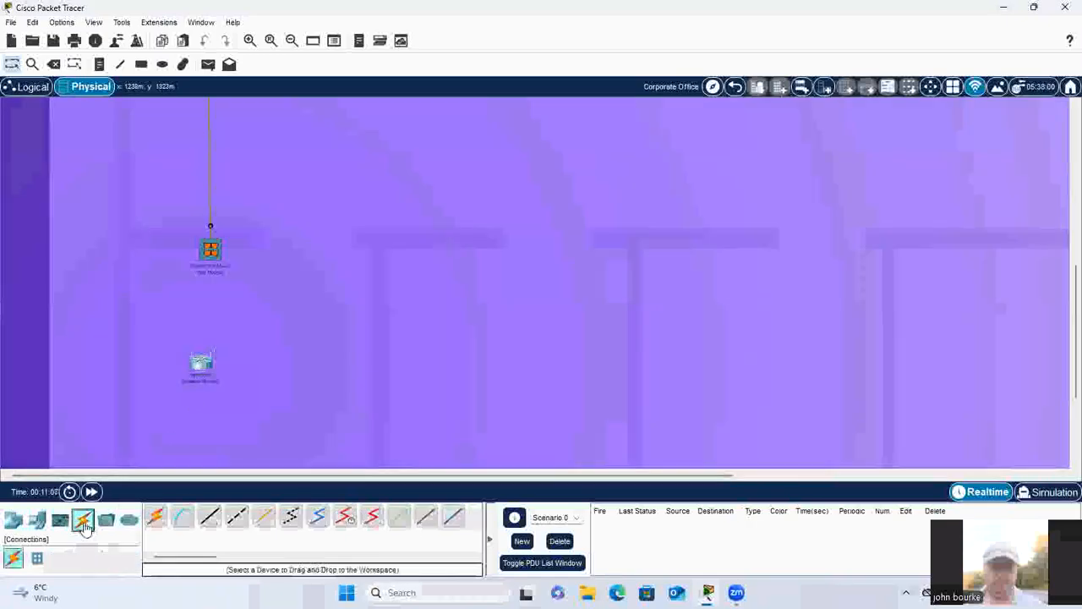
click(210, 515)
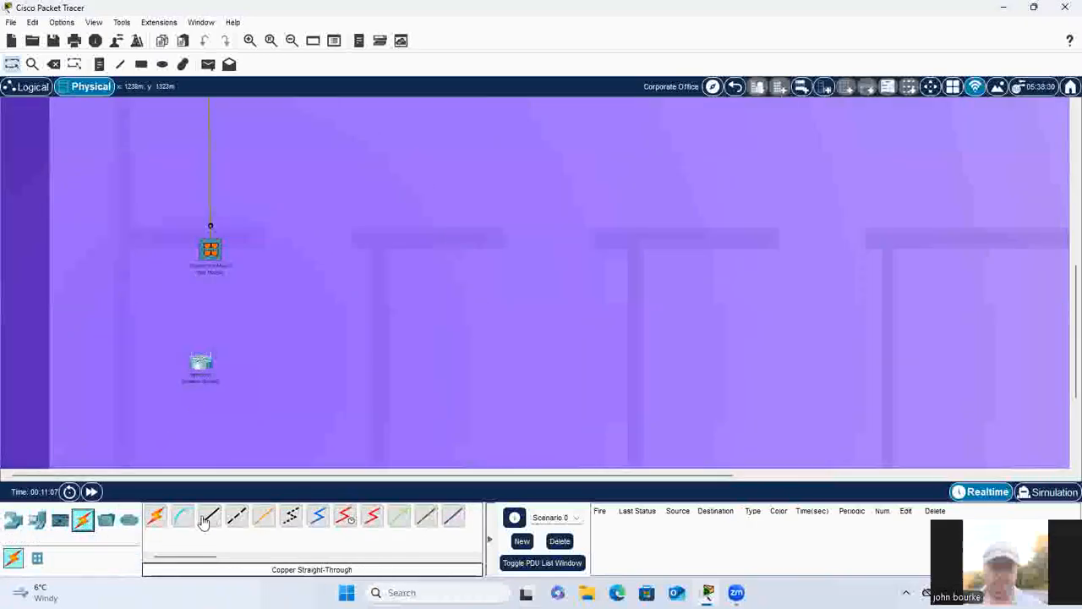
click(199, 362)
click(241, 382)
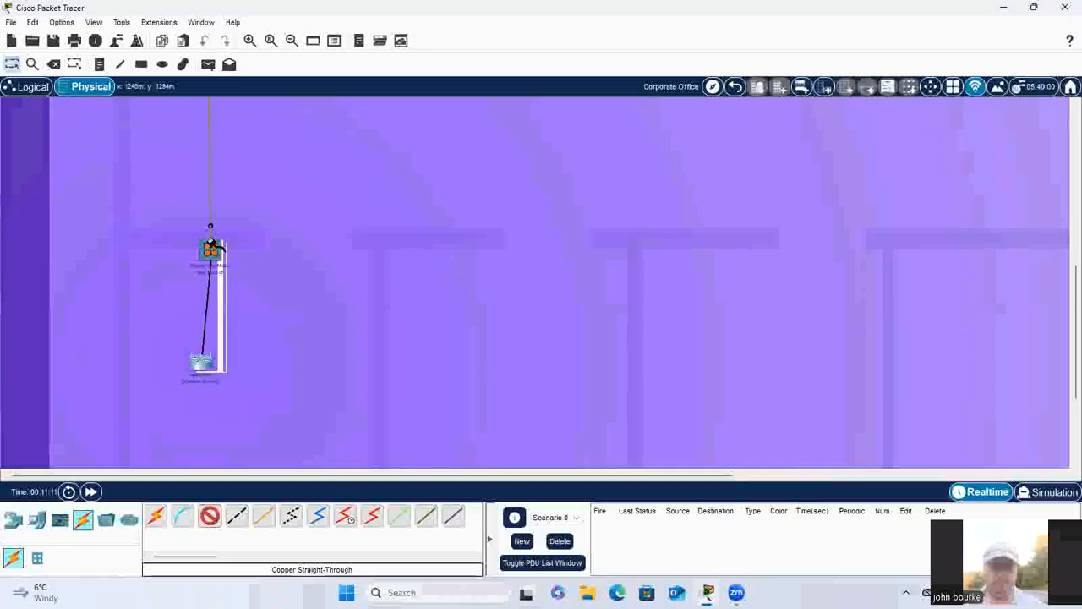
click(212, 246)
click(323, 218)
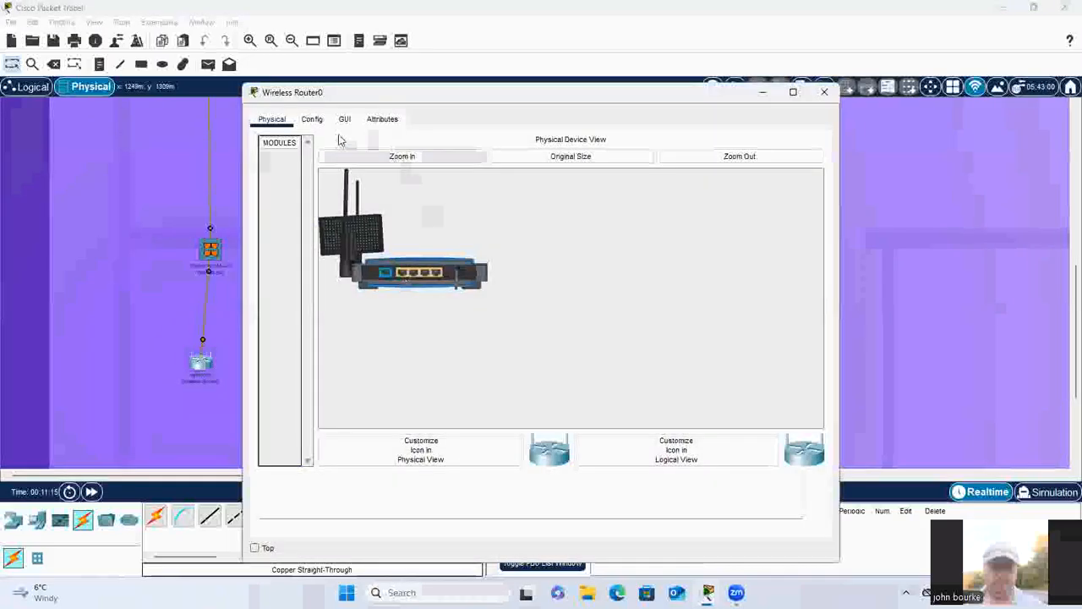
Step: Set Wireless Router0's LAN IP address to 192.168.0.11 and its DHCP start address to 192.168.0.12, and save the settings
click(344, 119)
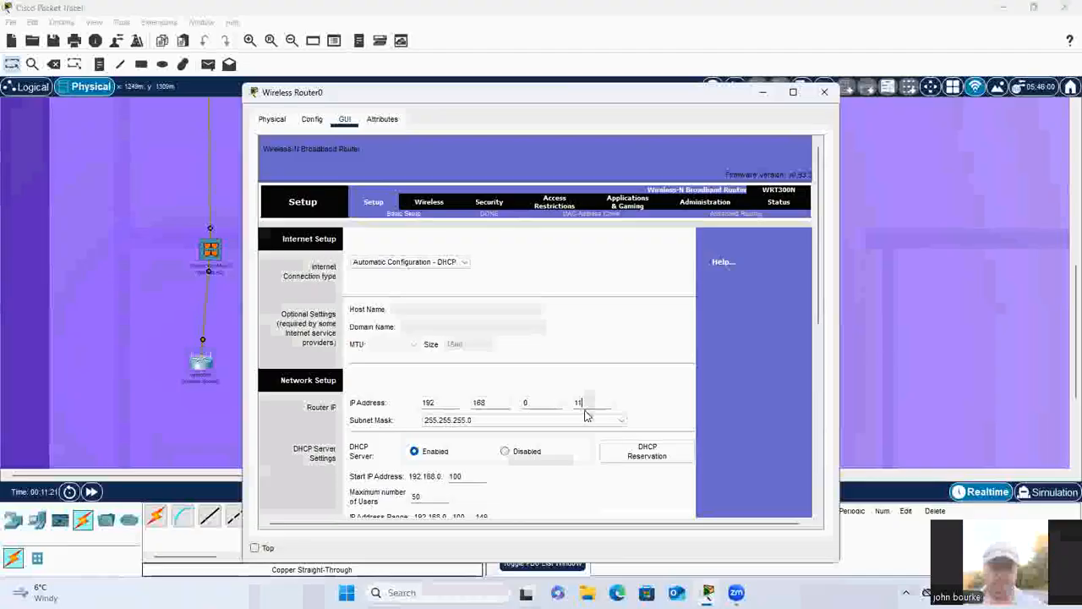
scroll(583, 414, down, 3)
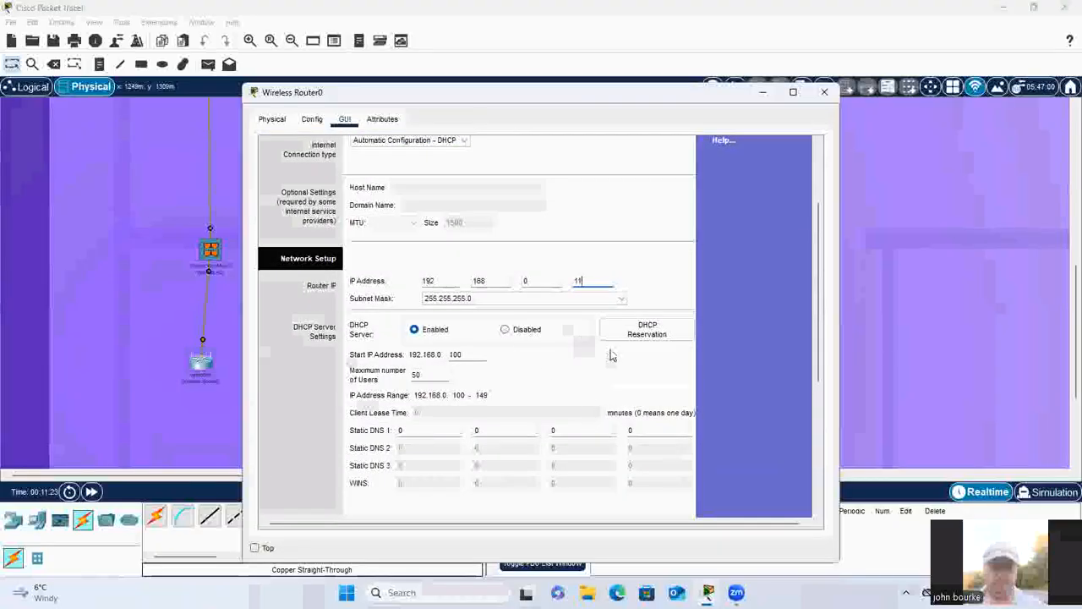
click(474, 355)
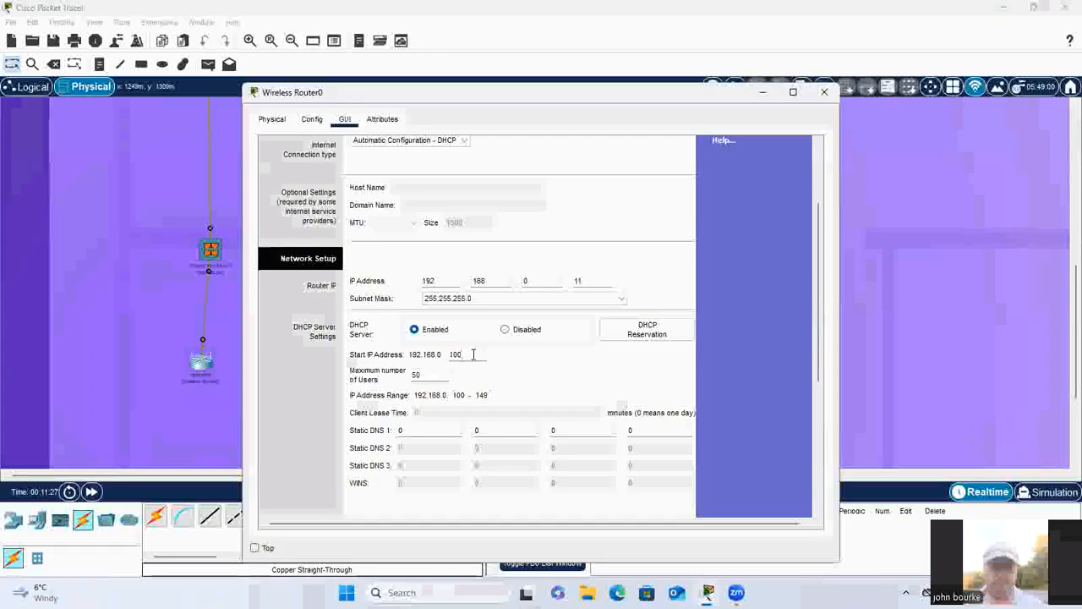
key(BackSpace)
key(BackSpace)
key(BackSpace)
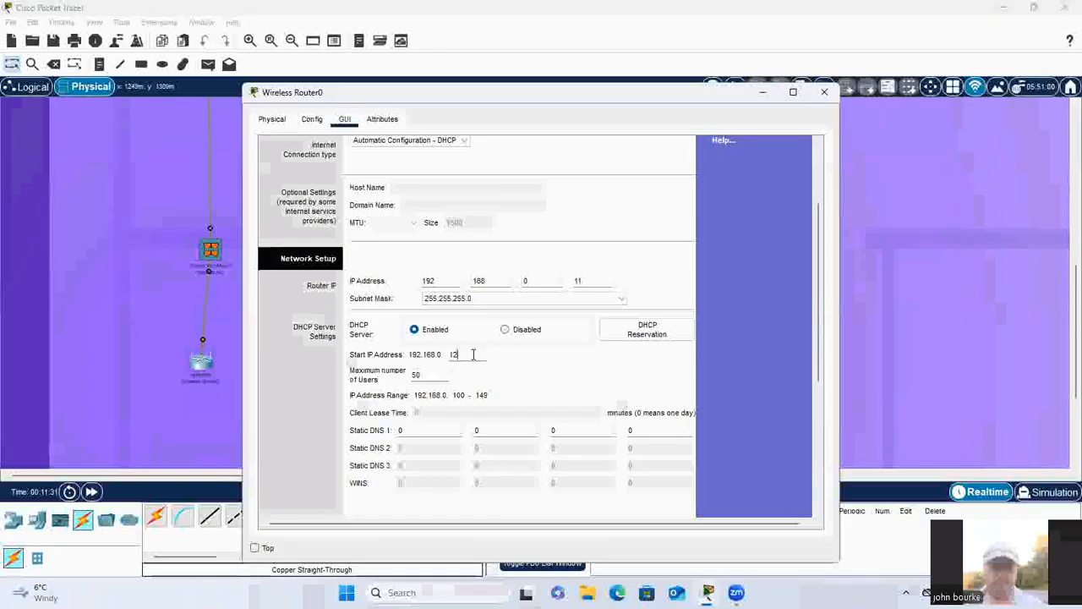
scroll(474, 354, down, 5)
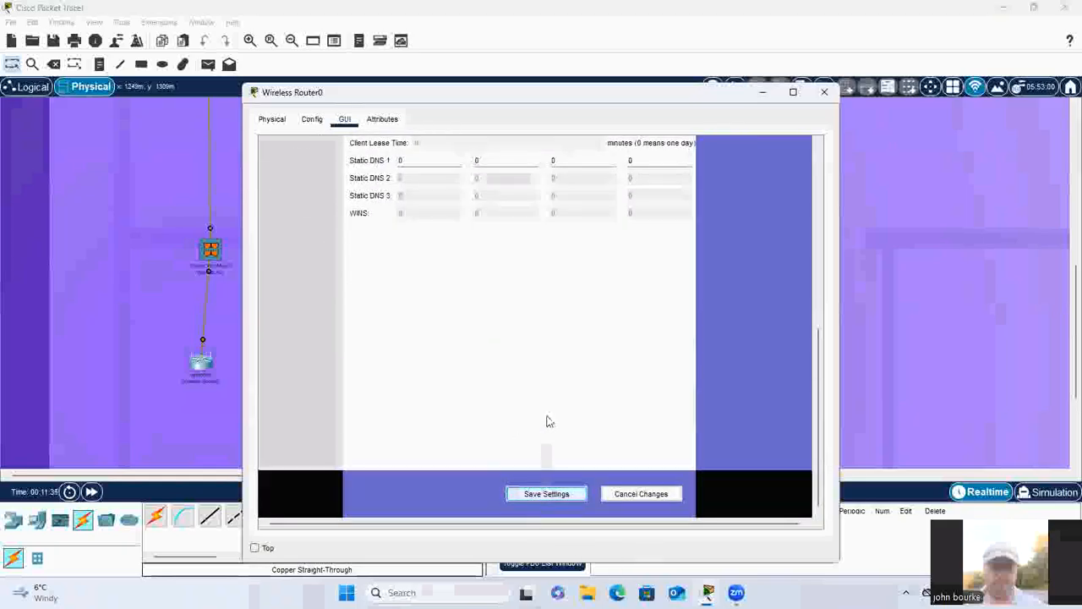
Step: Secure Wireless Router0's wireless interface with WPA-PSK authentication, enter the PSK pass phrase, and close its window
click(311, 119)
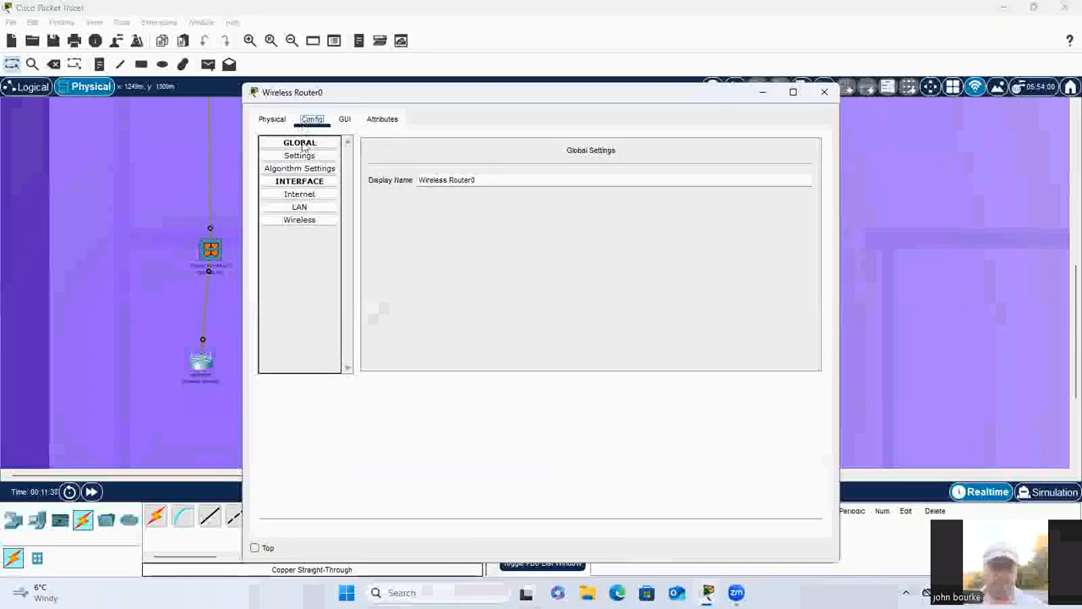
click(299, 220)
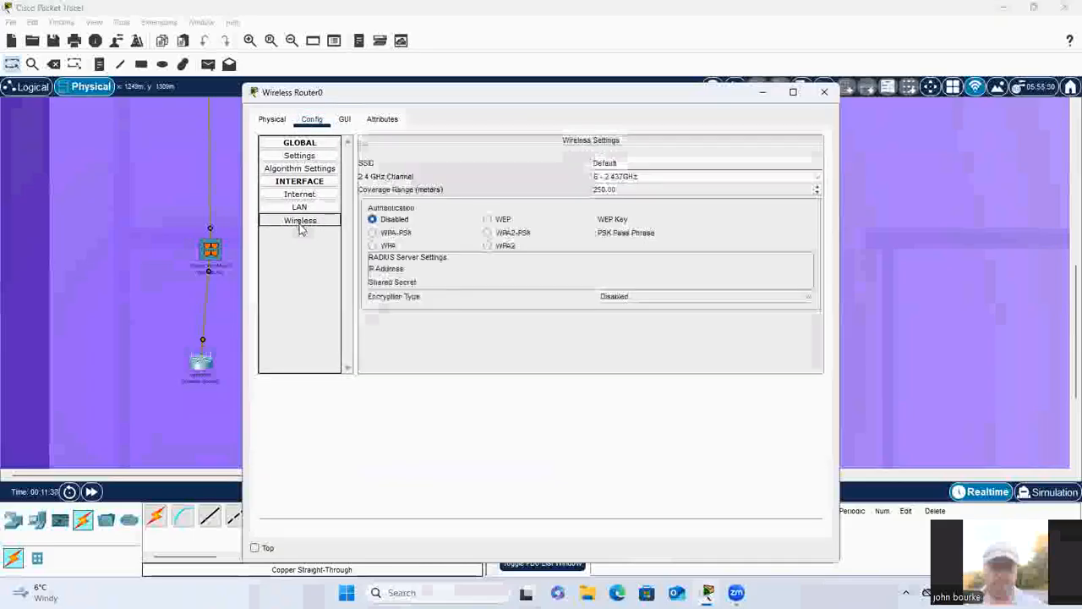
click(384, 233)
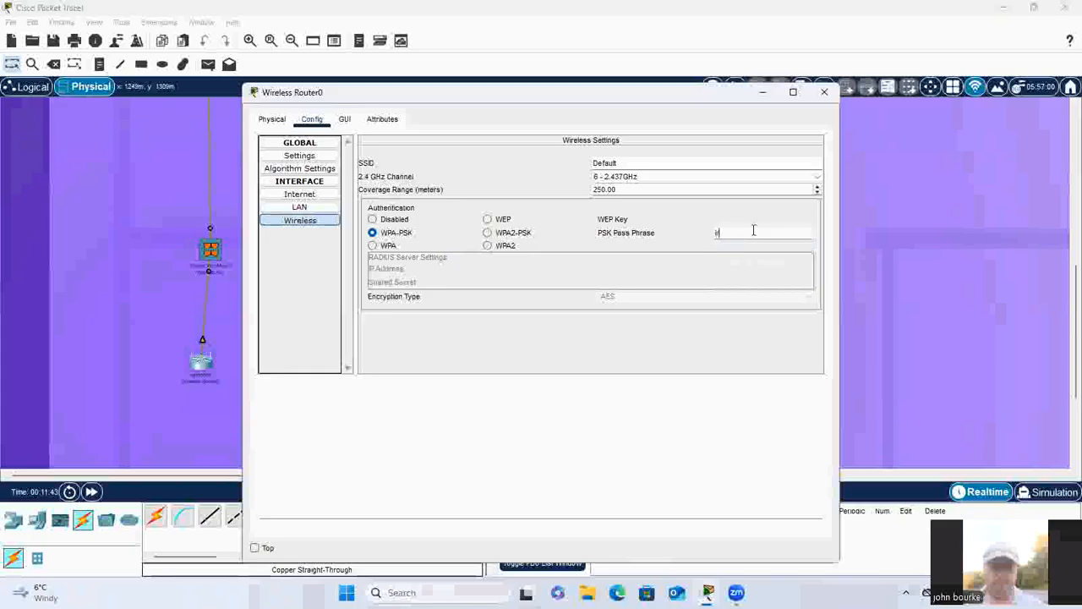
click(753, 231)
text(ireland21)
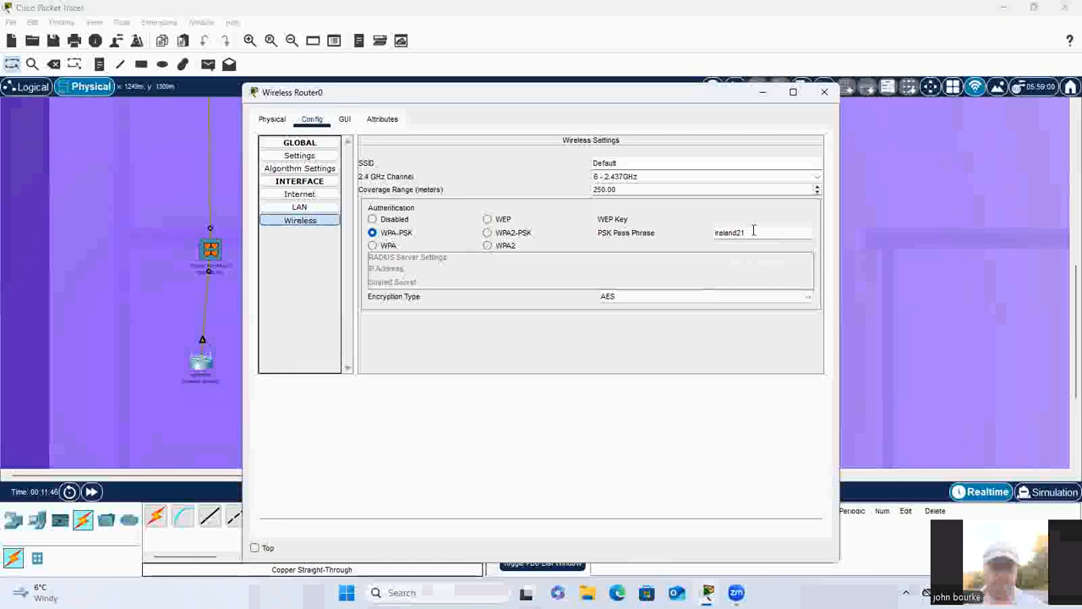
click(827, 95)
Step: Place four Laptop-PT devices in a row beneath the wireless router in the same room
scroll(536, 357, down, 4)
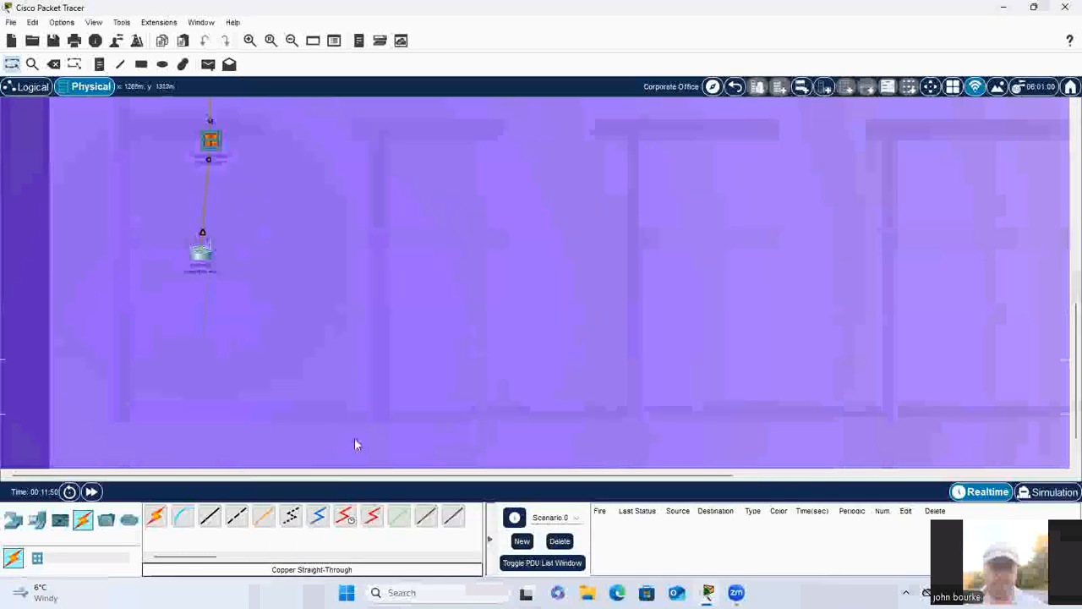
click(36, 522)
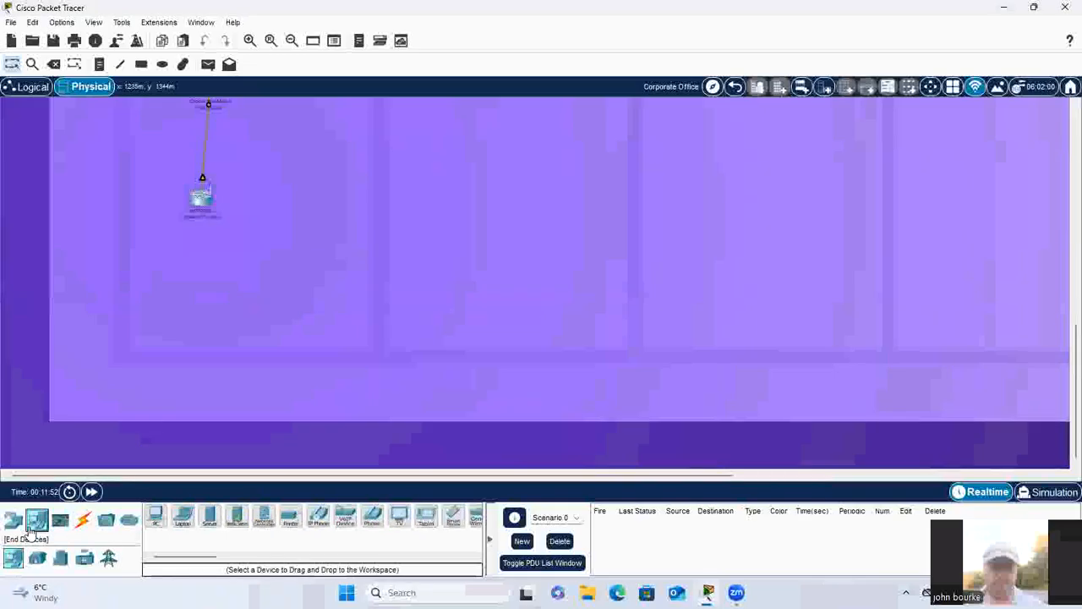
click(182, 517)
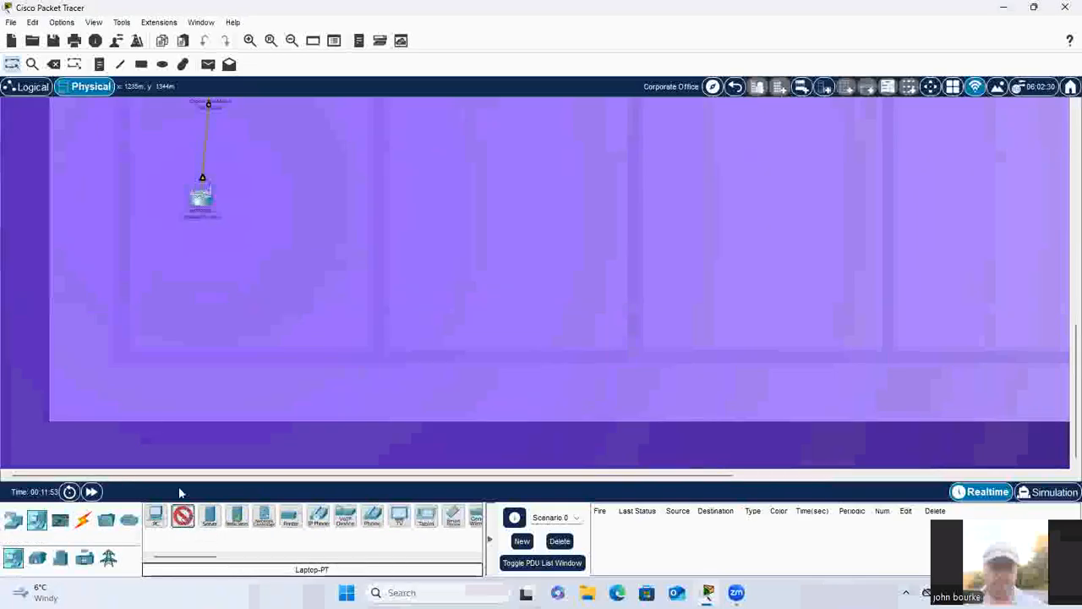
click(143, 265)
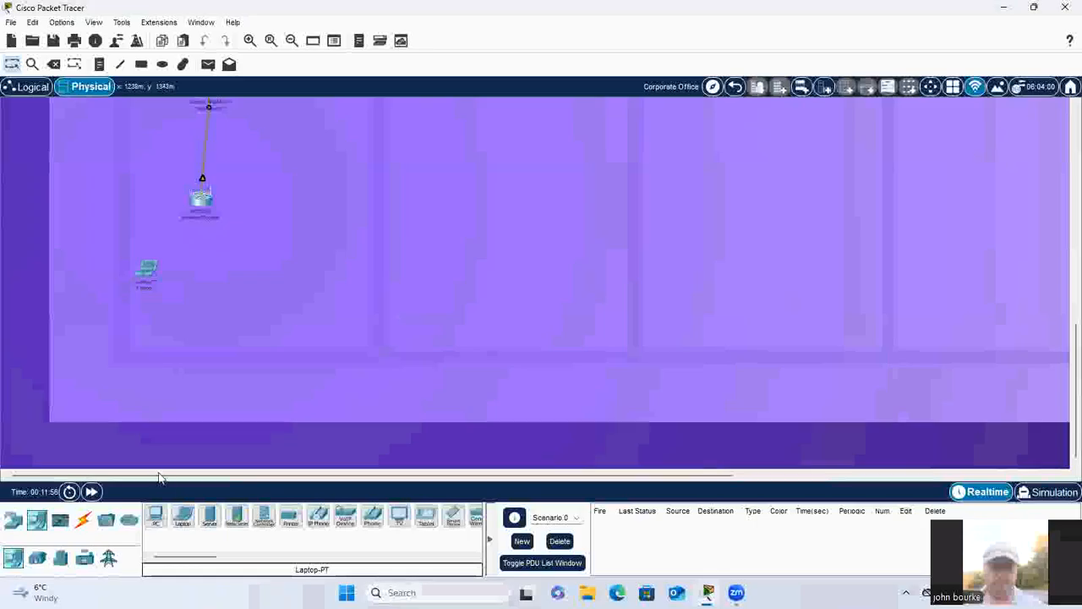
click(183, 517)
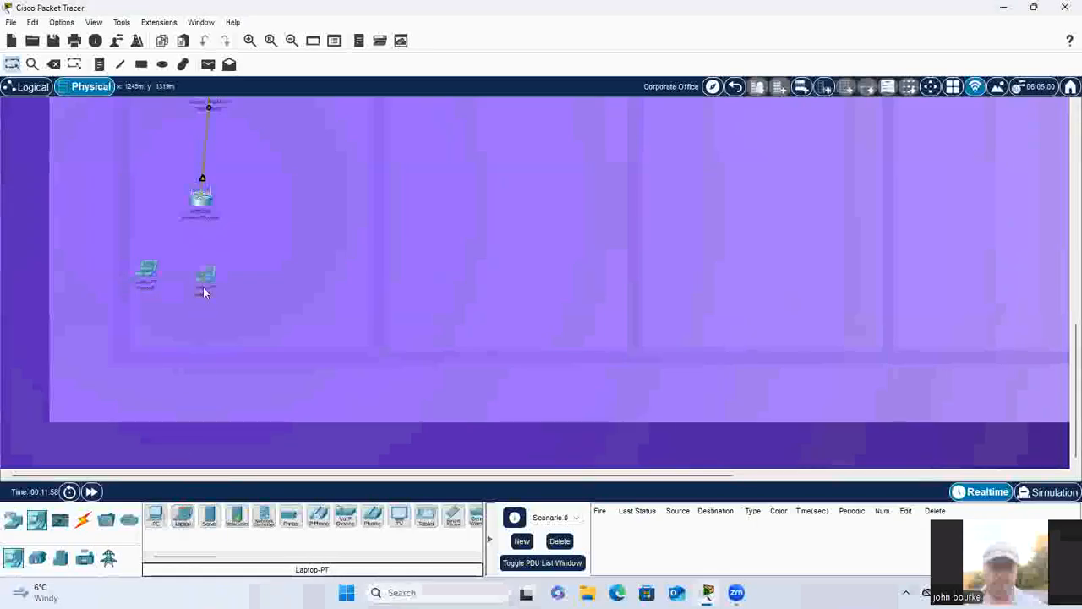
click(183, 517)
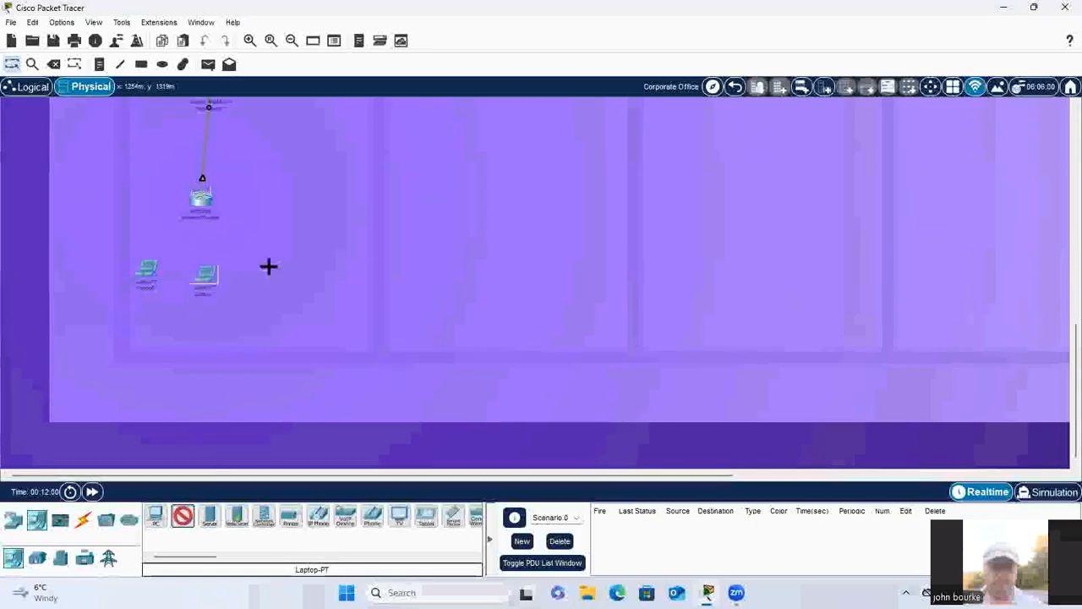
click(182, 517)
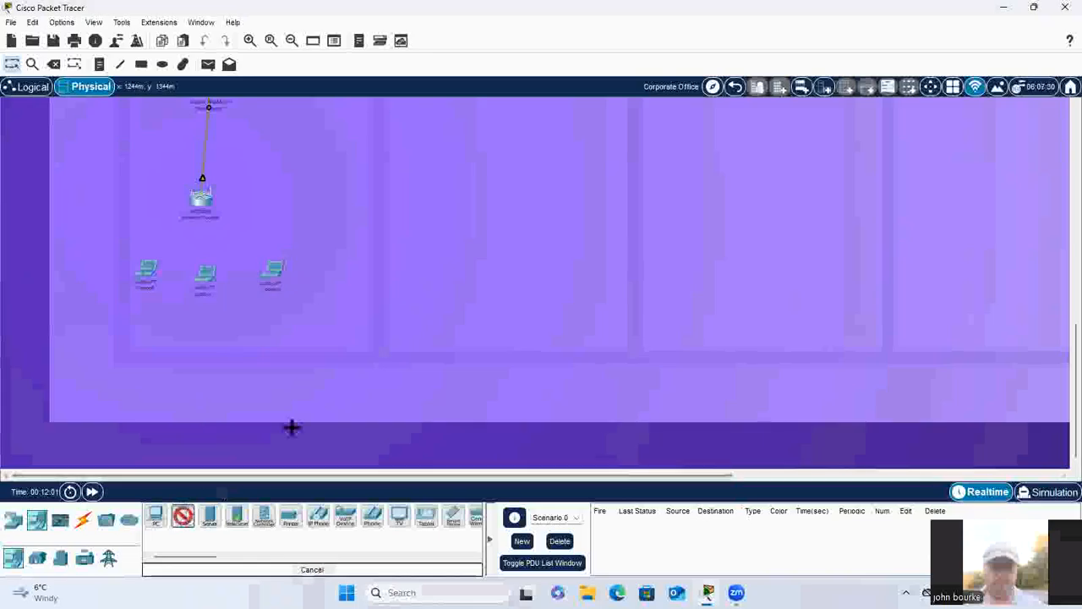
click(332, 270)
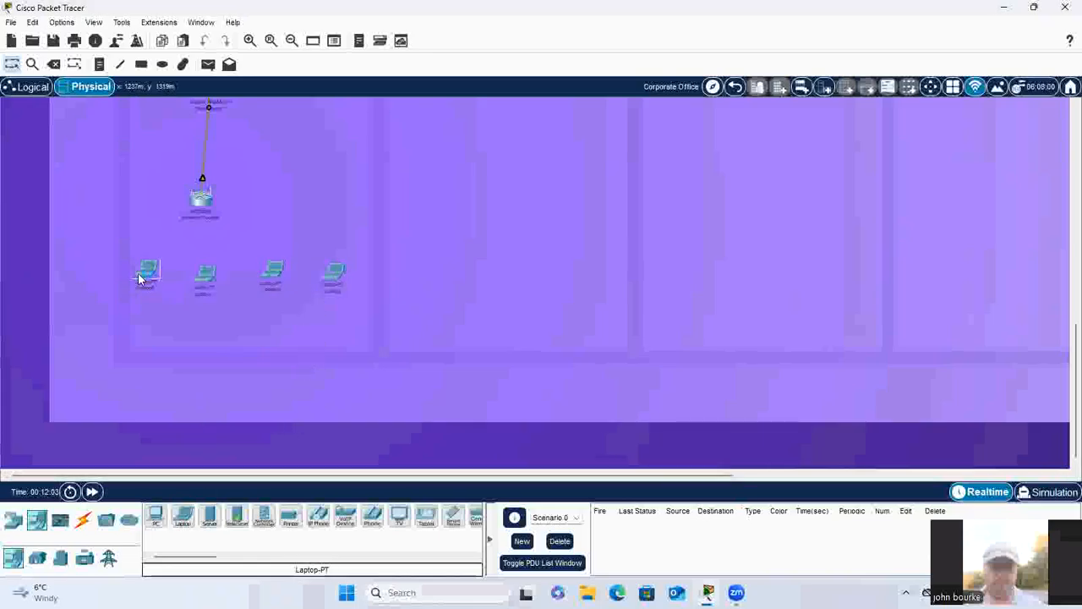
Step: Replace Laptop0's Ethernet module with the WPC300N wireless module, powering the laptop off for the swap and back on
click(141, 276)
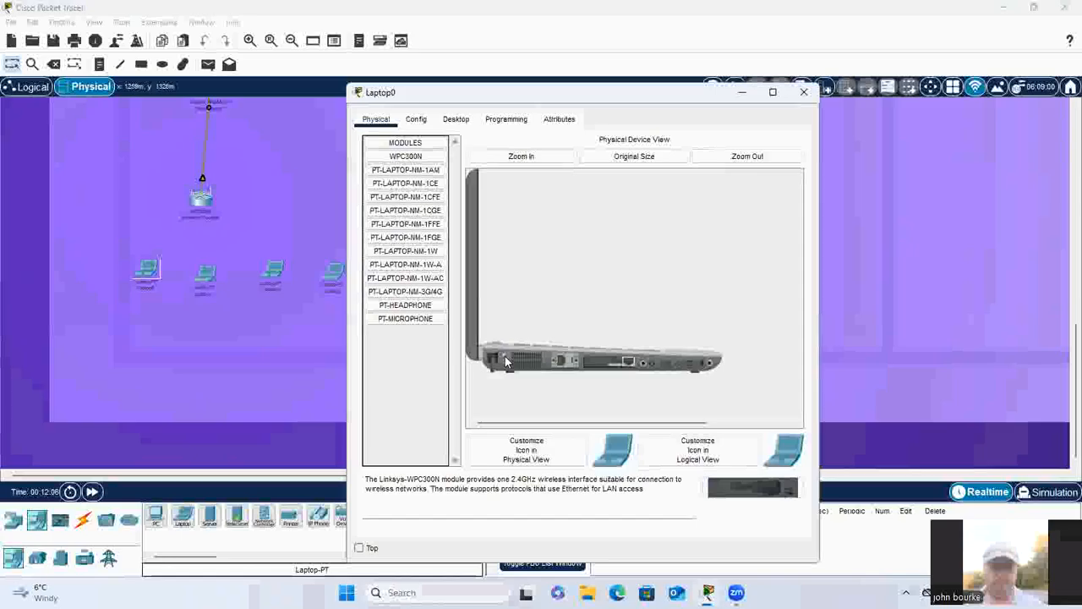
drag(605, 362, 406, 356)
drag(406, 157, 614, 366)
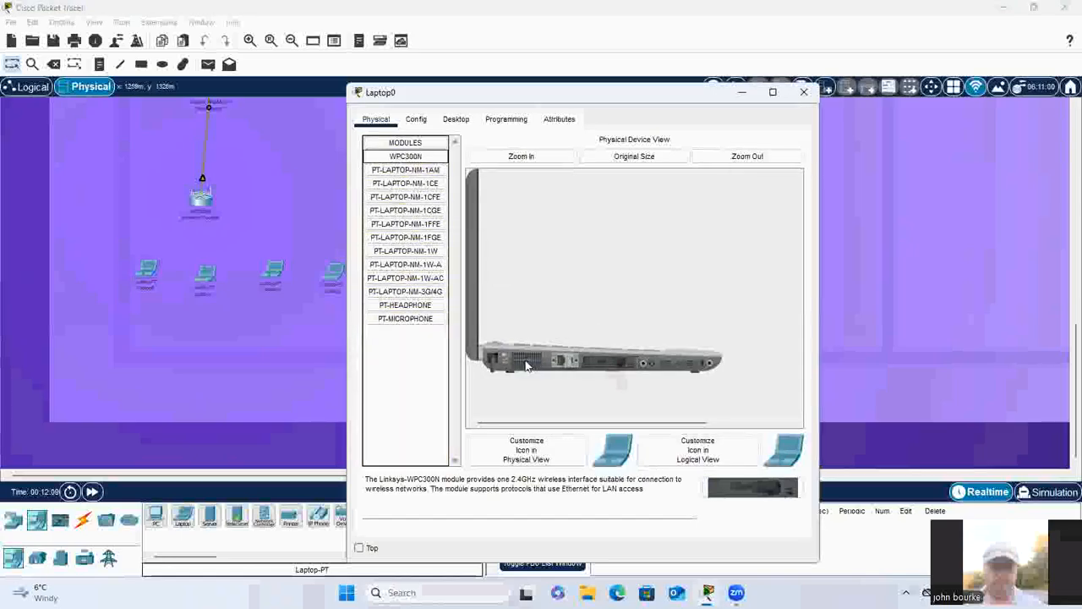
Step: Connect Laptop0 to the Default wireless network through PC Wireless by entering the pre-shared key, and close its window
click(455, 119)
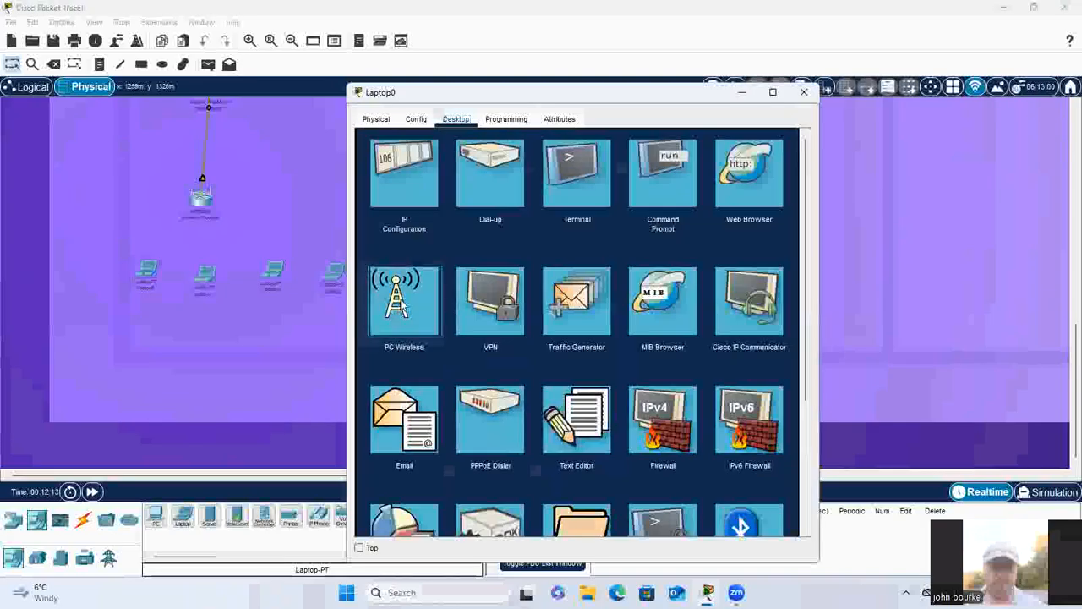
click(404, 305)
click(477, 263)
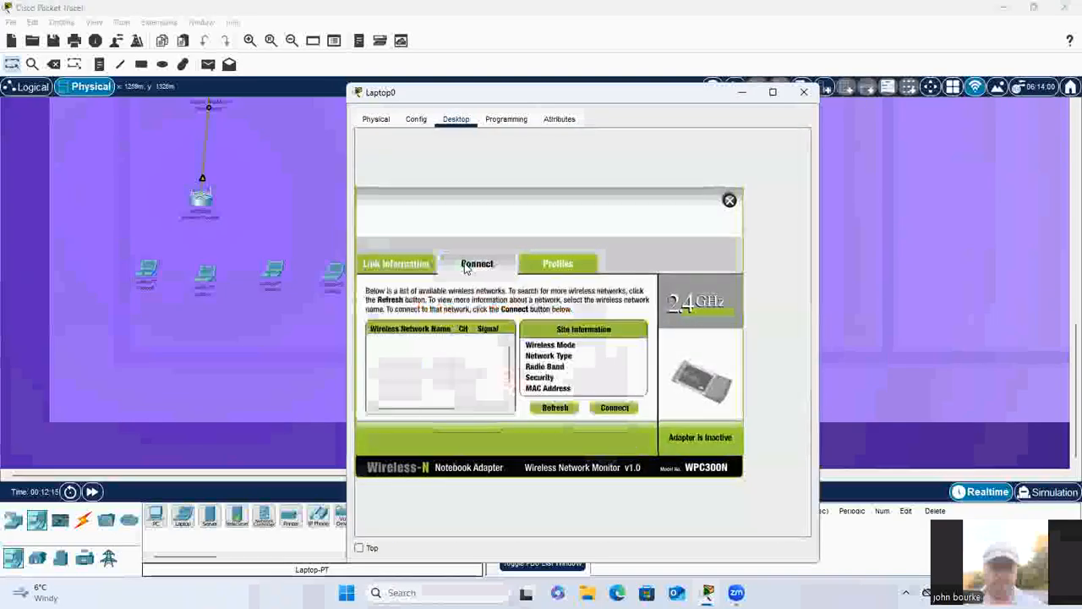
click(614, 408)
right_click(473, 378)
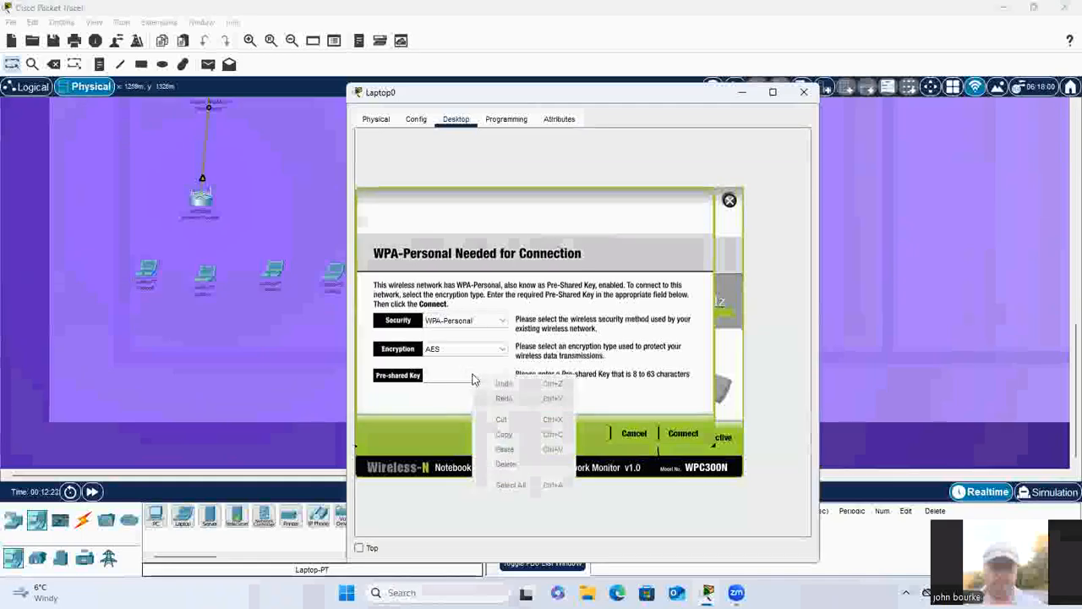
click(441, 376)
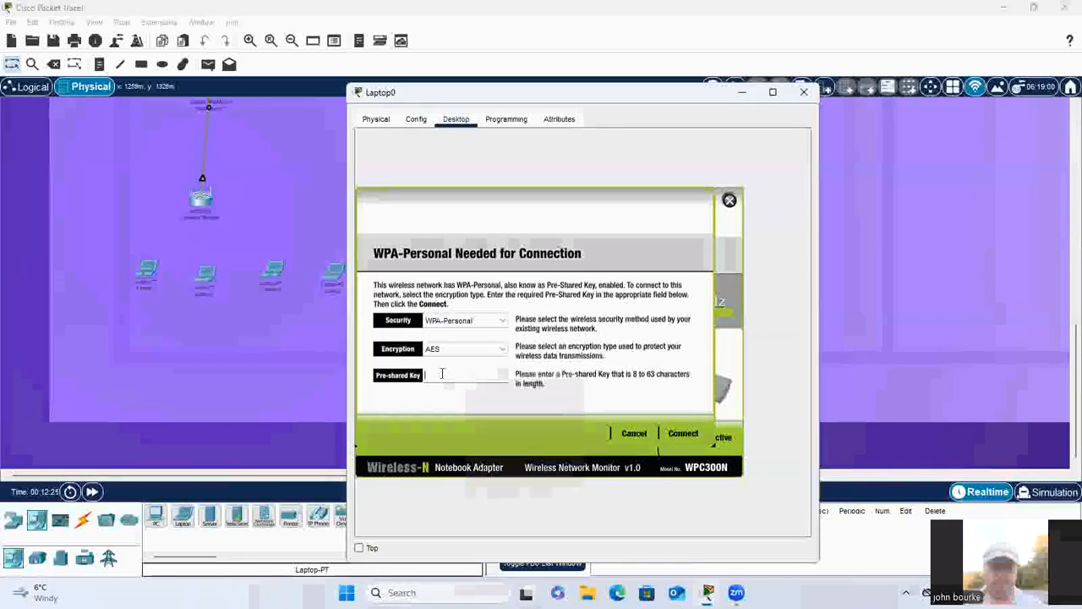
text(ireland21)
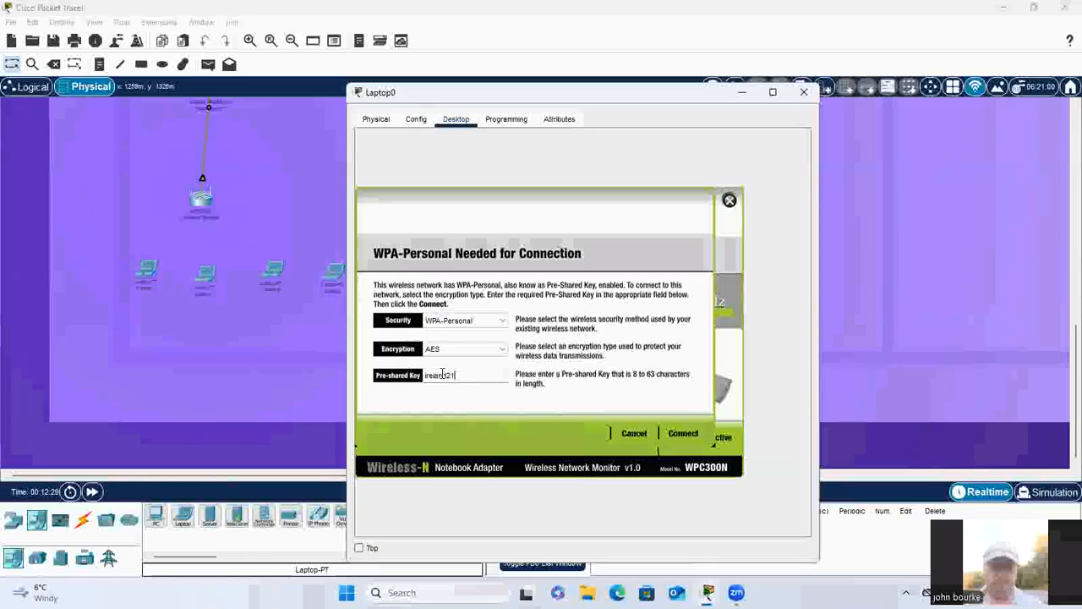
click(689, 433)
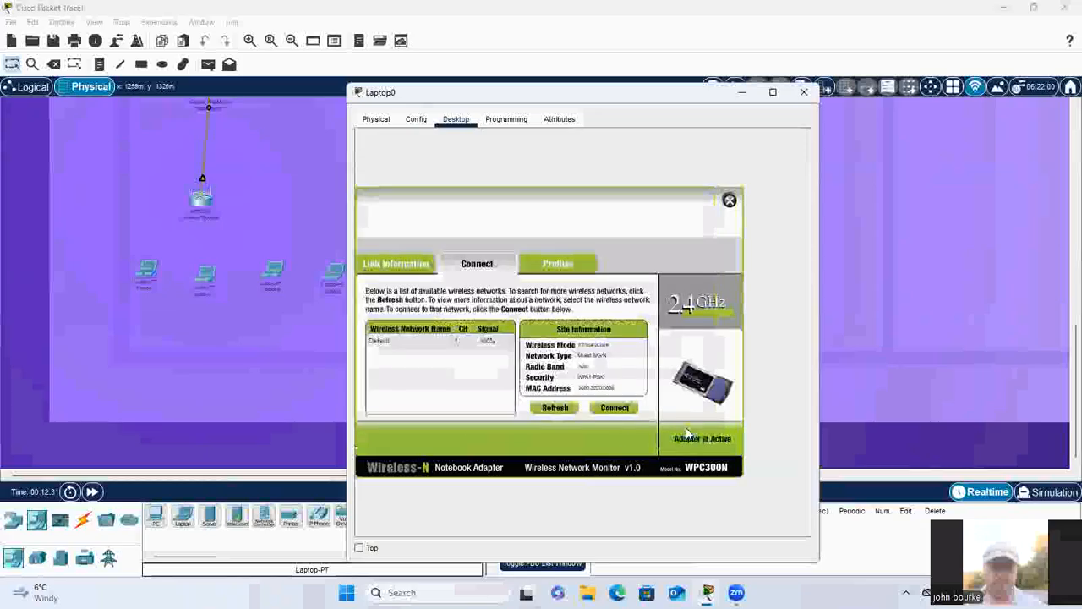
click(729, 201)
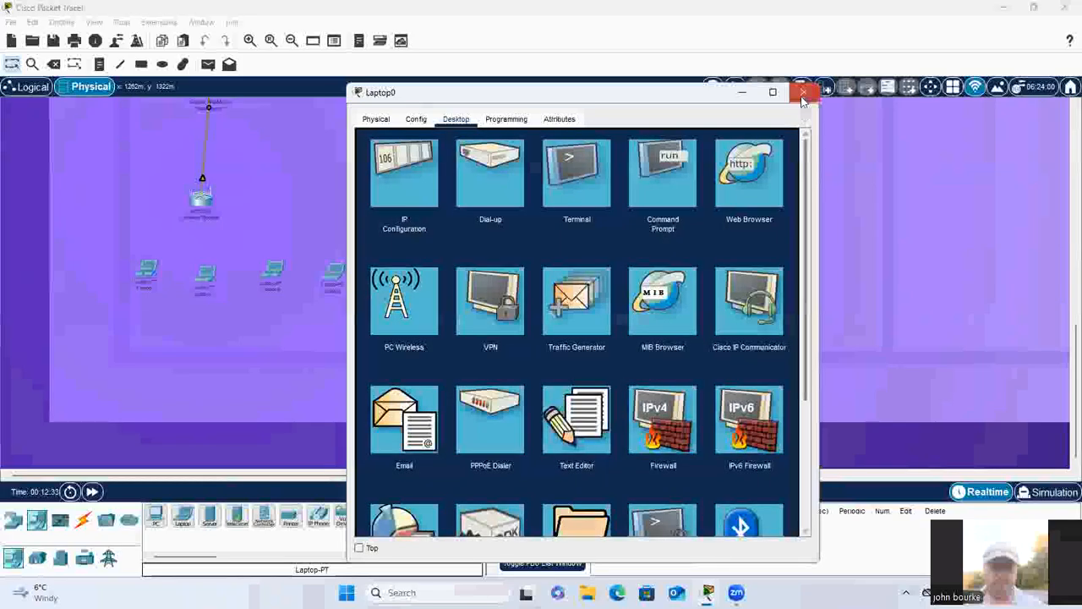
click(804, 91)
Step: Replace Laptop1's Ethernet module with the WPC300N wireless module, powering the laptop off for the swap and back on
click(211, 334)
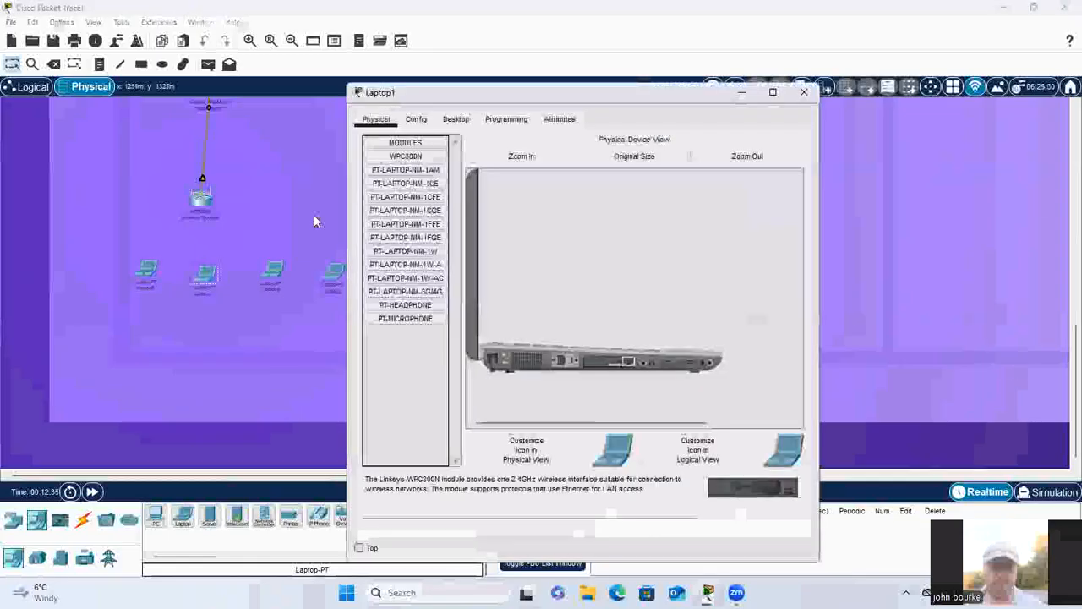
click(456, 119)
click(377, 121)
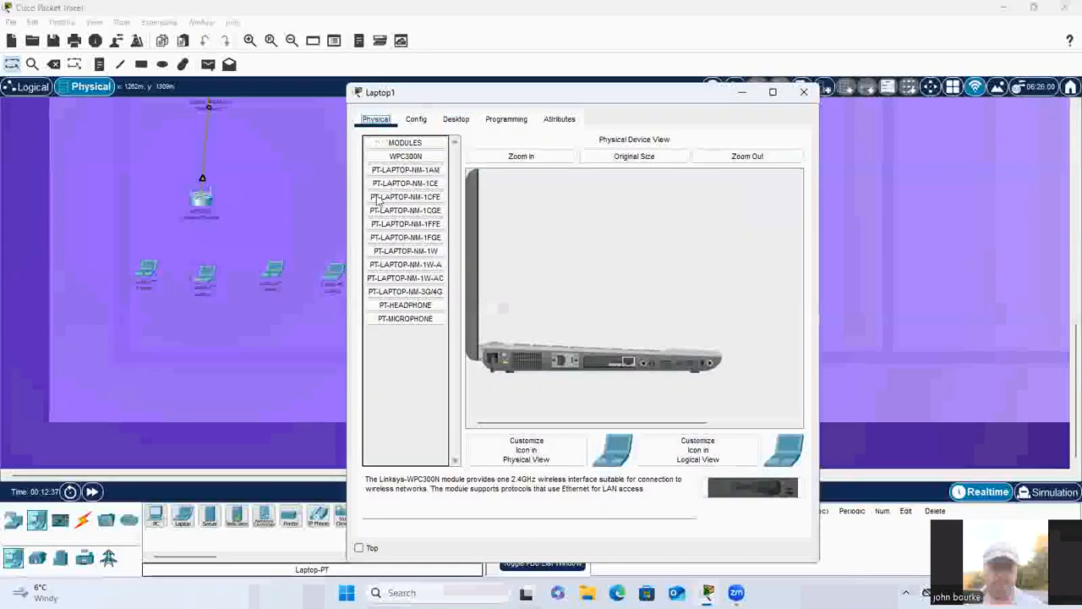
click(503, 355)
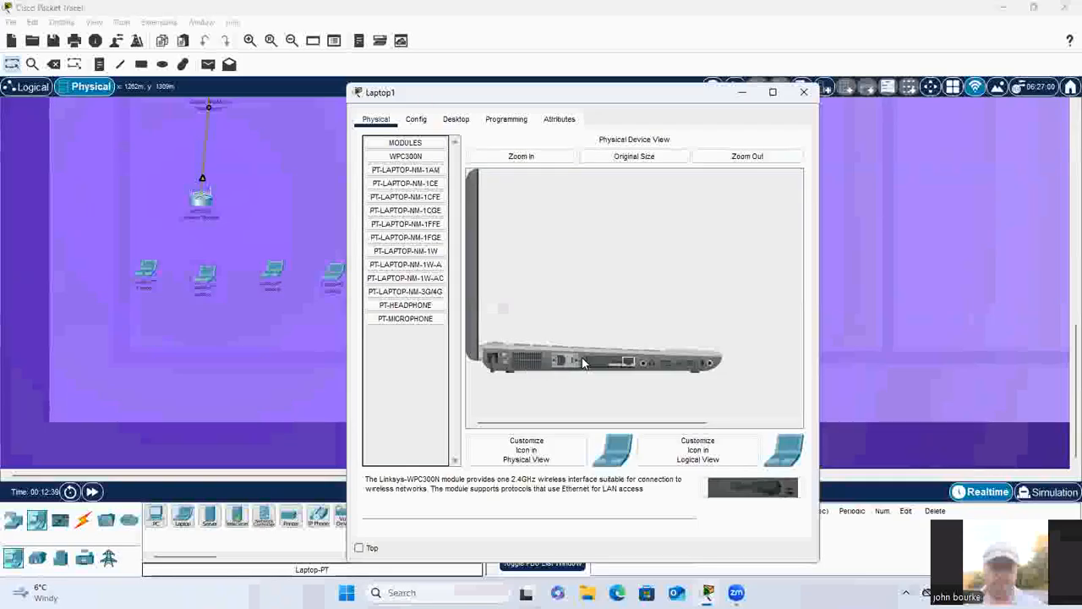
drag(604, 365, 414, 342)
drag(405, 156, 617, 367)
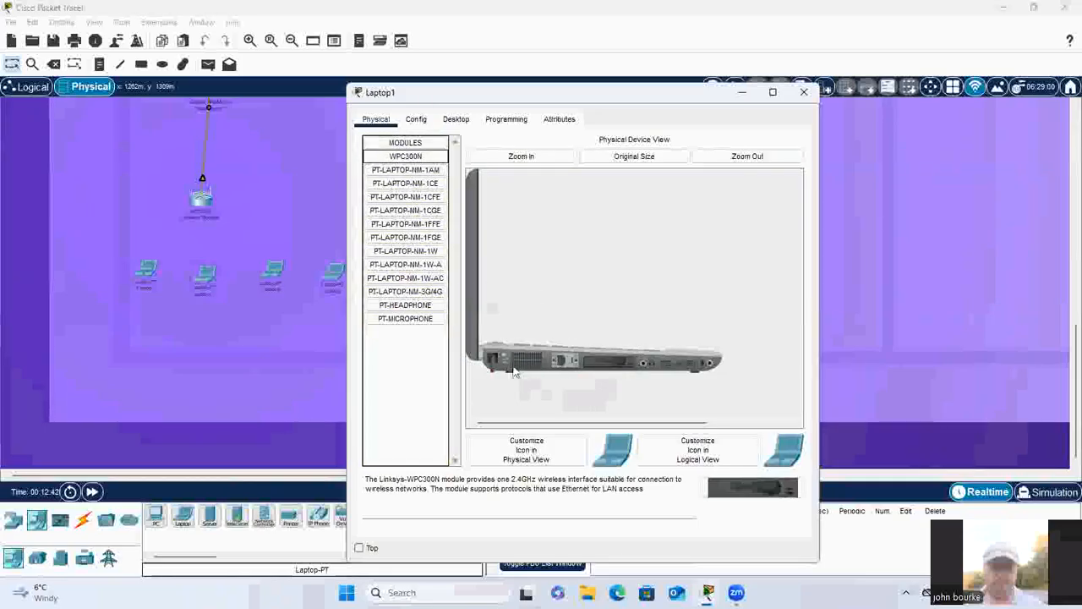
Step: Connect Laptop1 to the Default wireless network through PC Wireless by entering the pre-shared key, and close its window
click(455, 120)
click(404, 313)
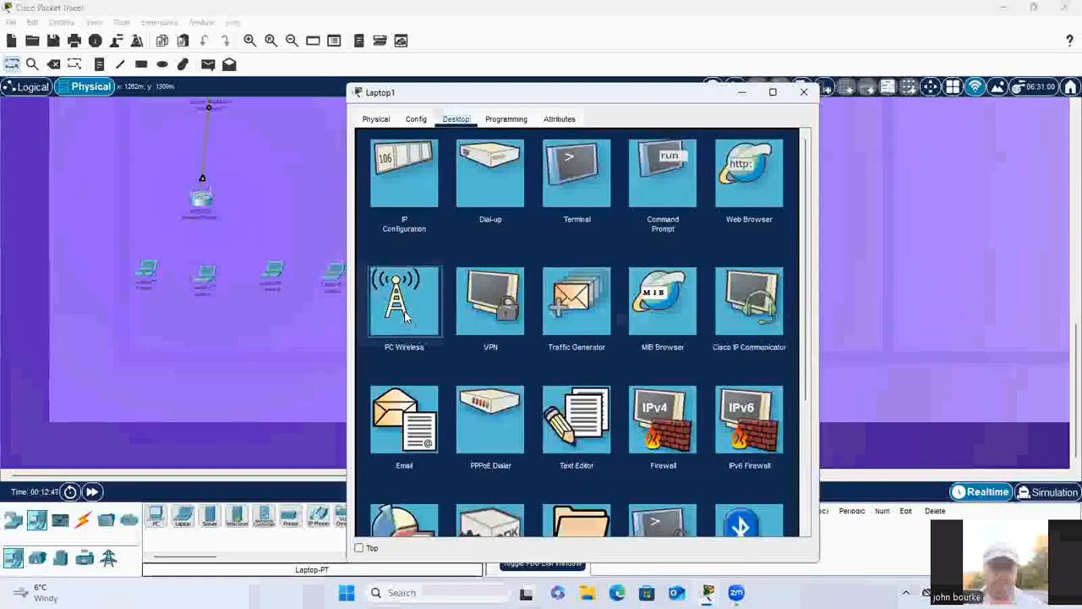
click(467, 265)
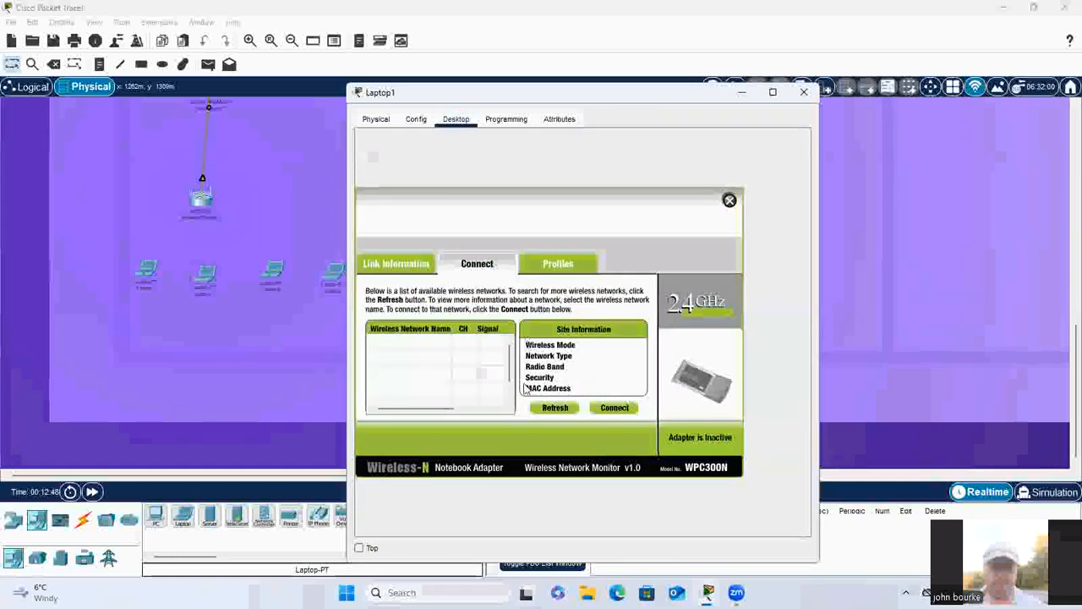
click(617, 410)
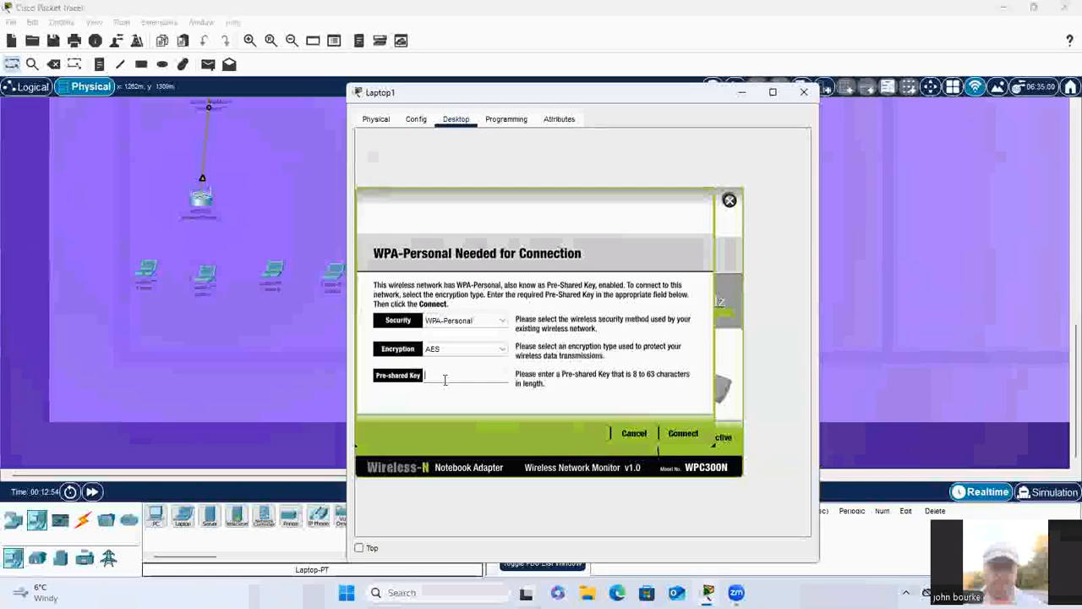
text(s)
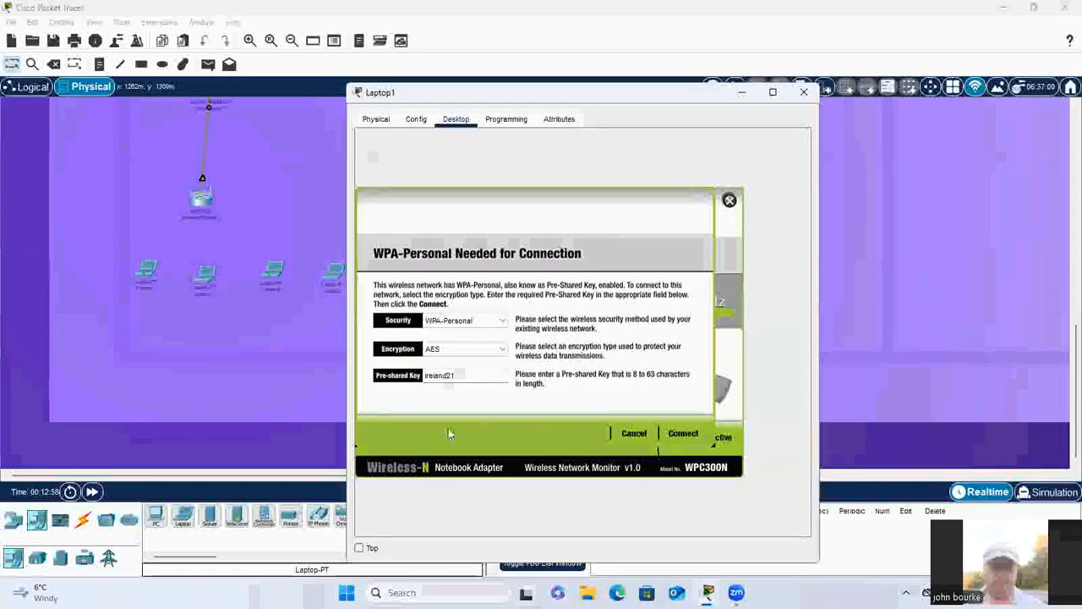
click(684, 435)
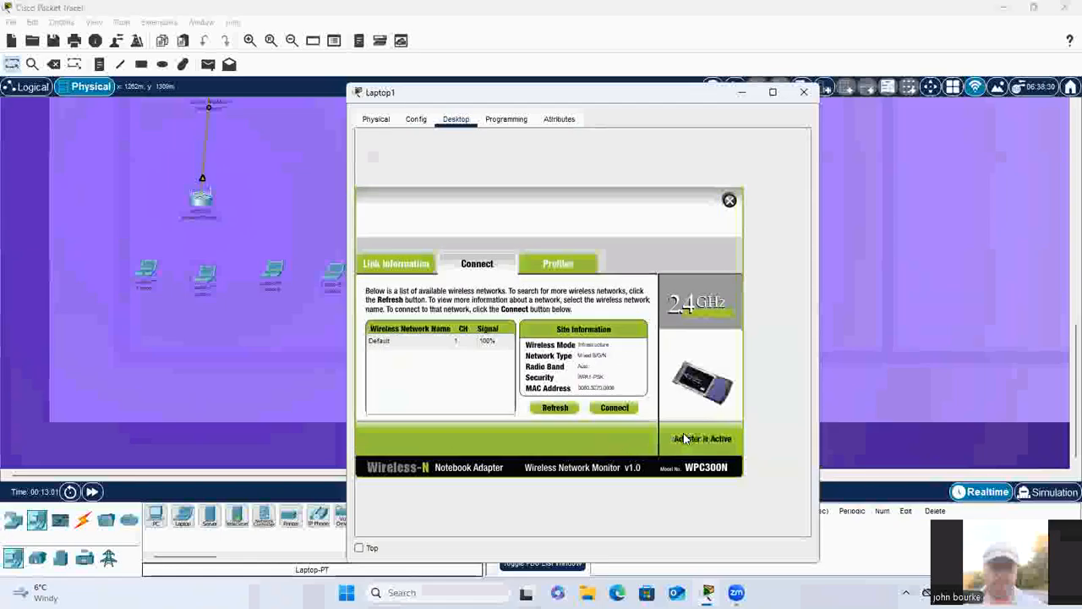
click(730, 199)
click(804, 93)
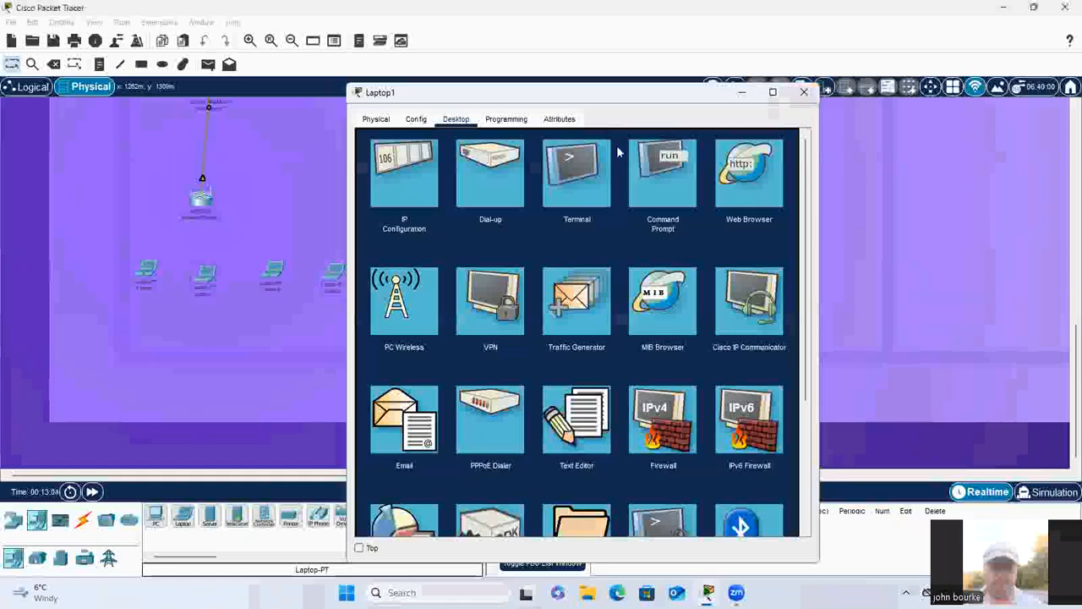
Step: Swap Laptop2's Ethernet module for the WPC300N wireless module, powering the laptop off for the change and back on
click(265, 279)
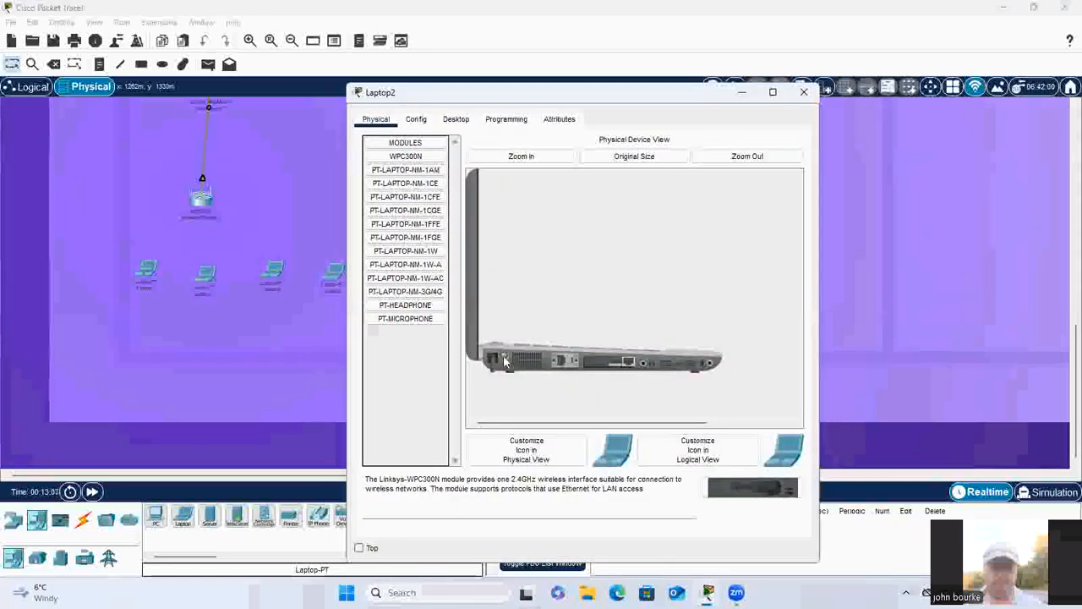
drag(605, 365, 427, 362)
drag(406, 348, 609, 366)
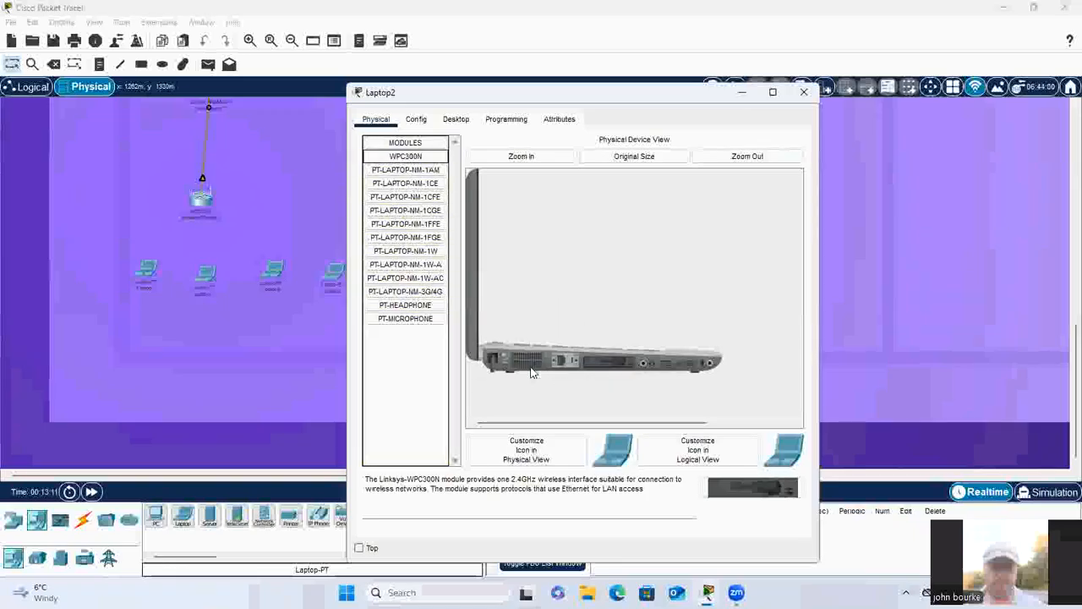
Step: Join Laptop2 to the Default wireless network through PC Wireless, entering the pre-shared key, and close its window
click(455, 119)
click(378, 318)
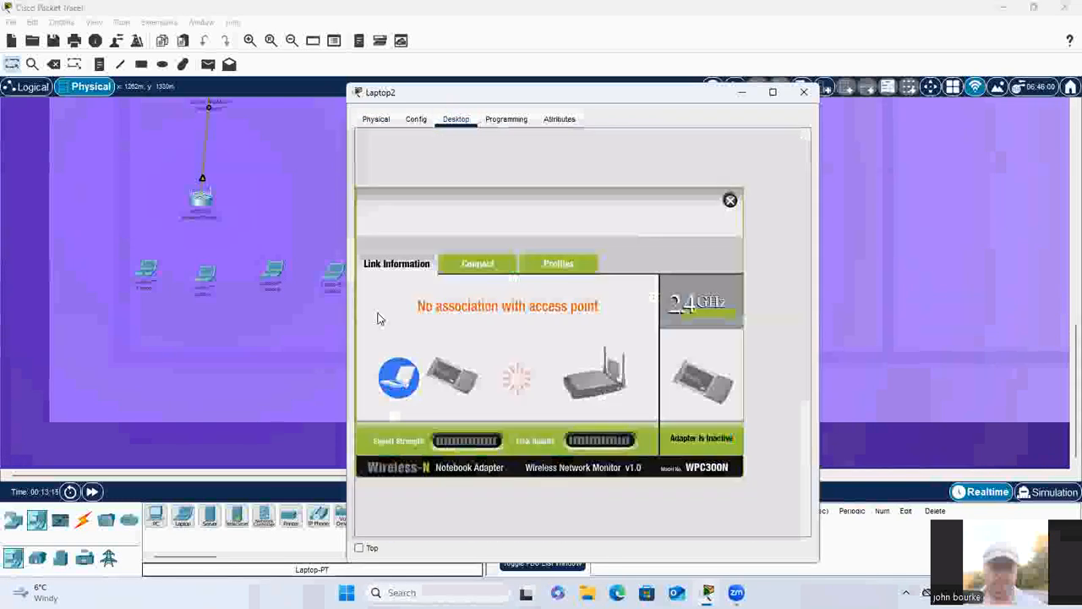
click(479, 264)
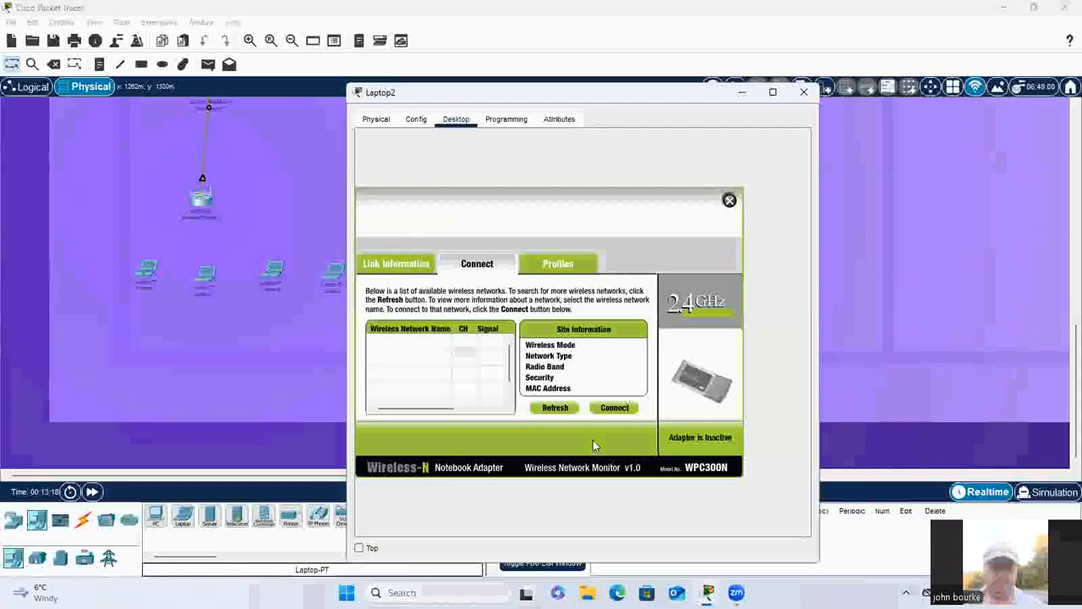
click(615, 408)
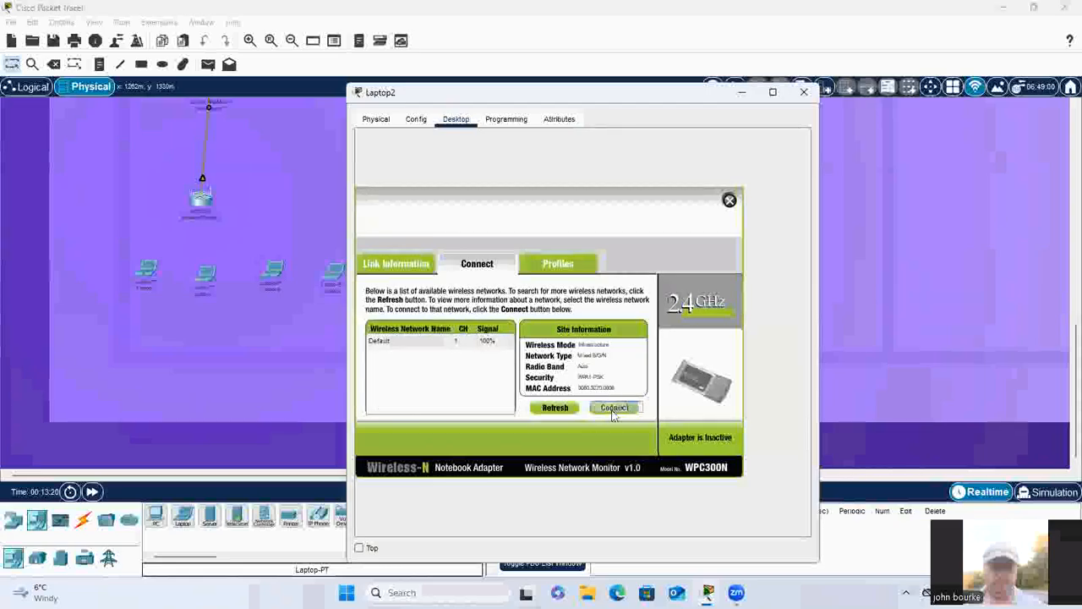
click(434, 382)
text(c)
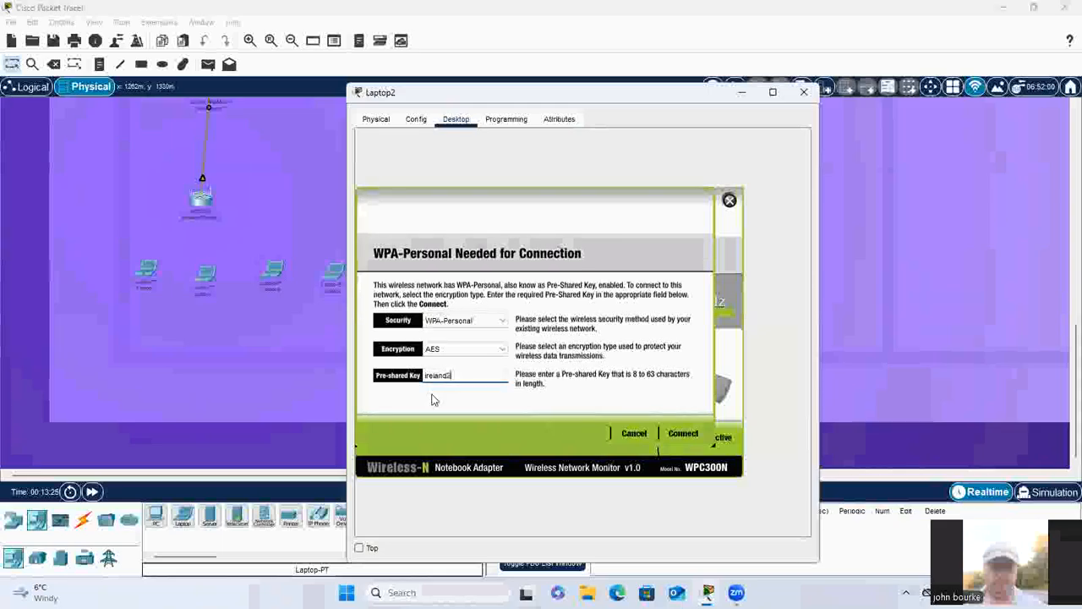
click(684, 434)
click(805, 92)
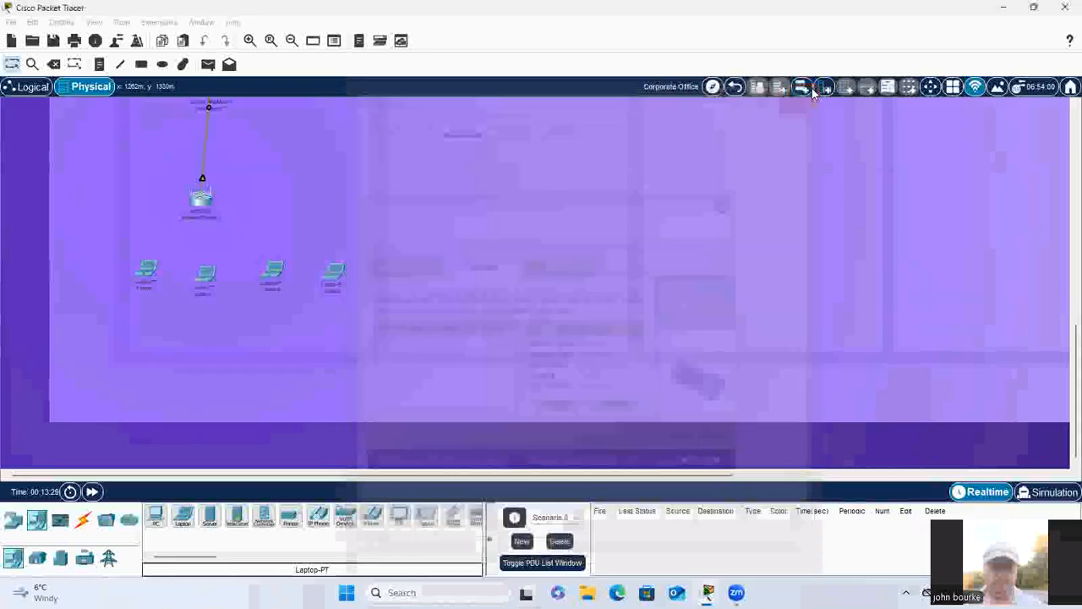
right_click(329, 275)
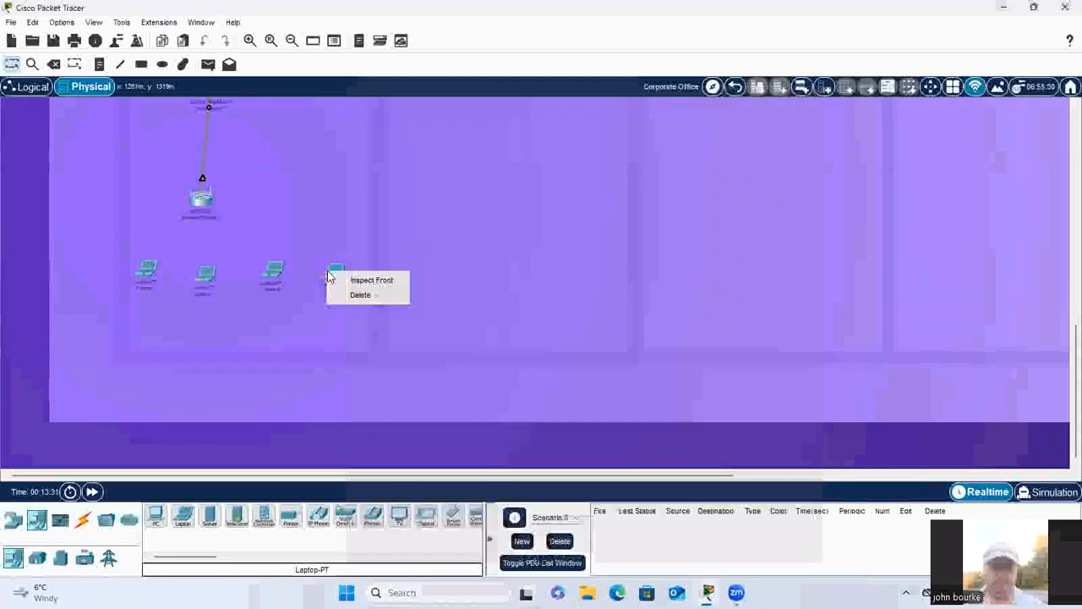
click(355, 283)
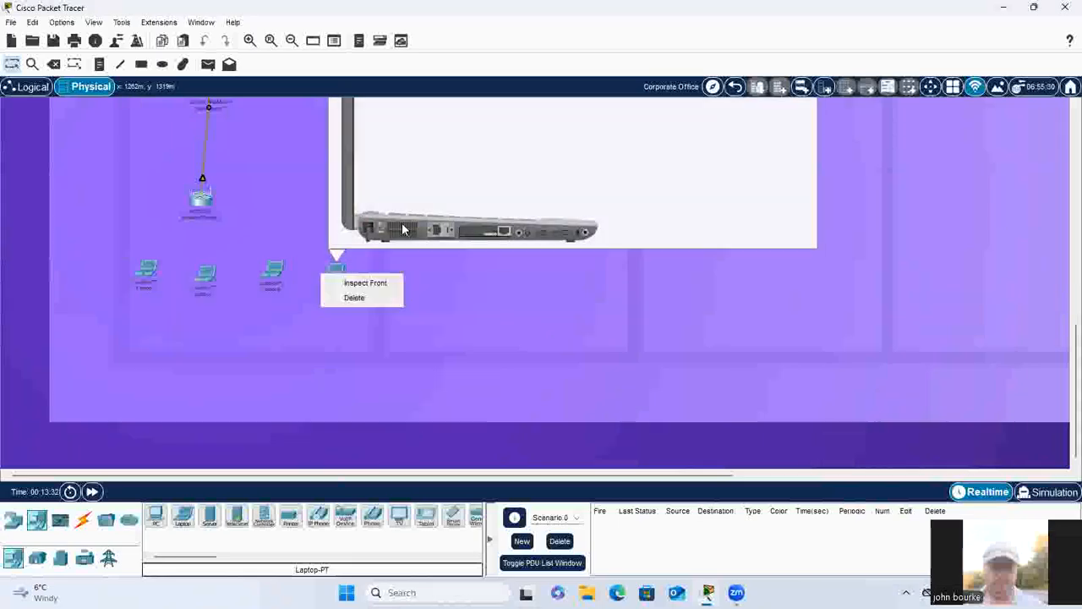
click(482, 341)
Step: Fit Laptop3 with the WPC300N wireless module in place of its Ethernet module, powering it off for the swap and back on
click(335, 281)
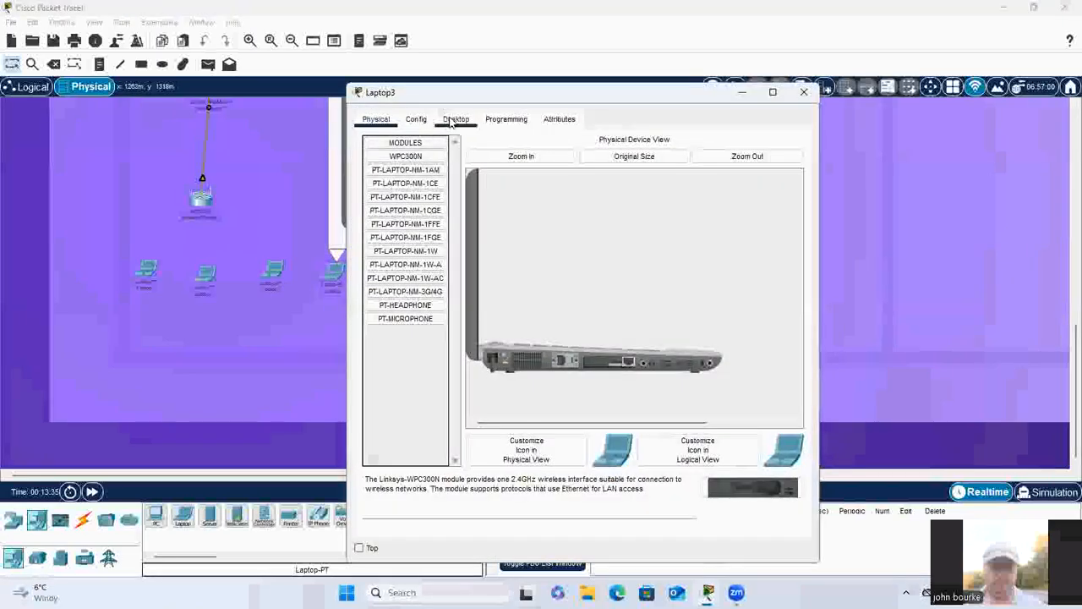
click(453, 119)
click(376, 119)
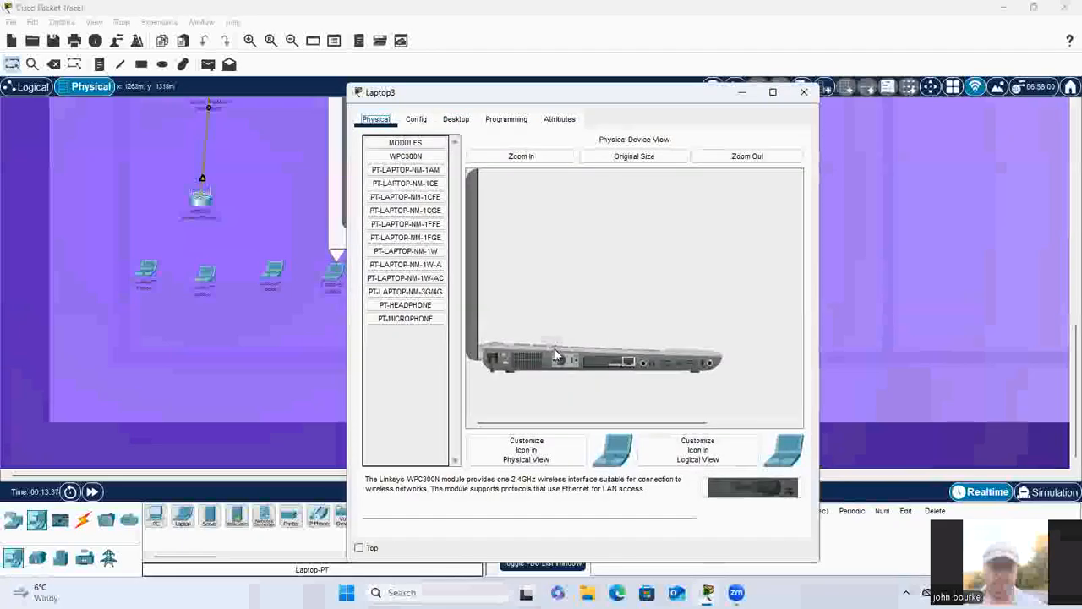
drag(511, 362, 401, 326)
drag(407, 158, 614, 367)
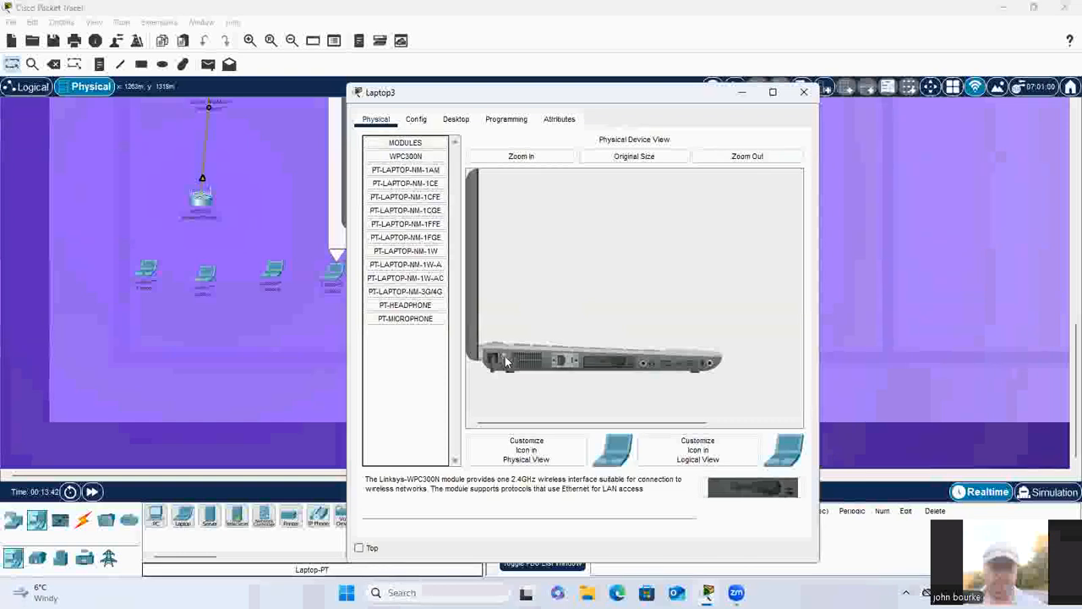
Step: Connect Laptop3 to the Default wireless network through PC Wireless with the pre-shared key, and close its window and front inspection view
click(456, 119)
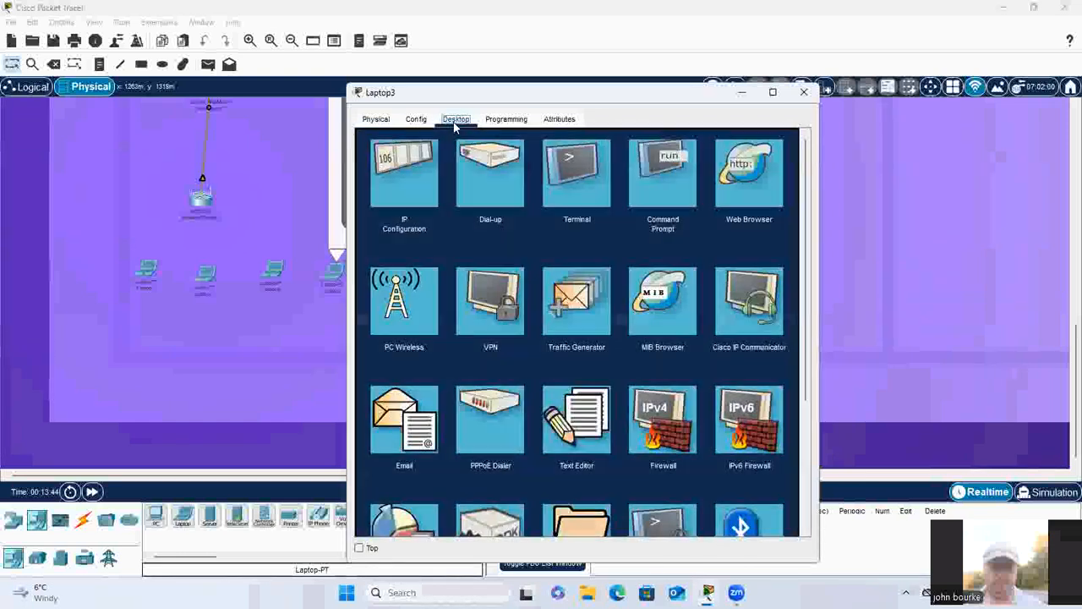
click(390, 305)
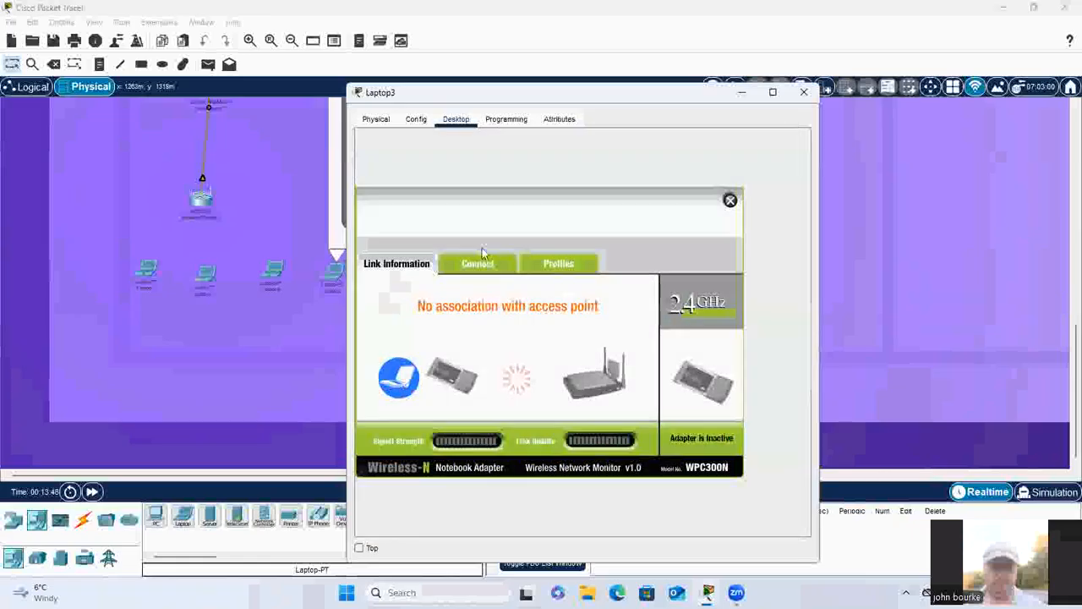
click(476, 264)
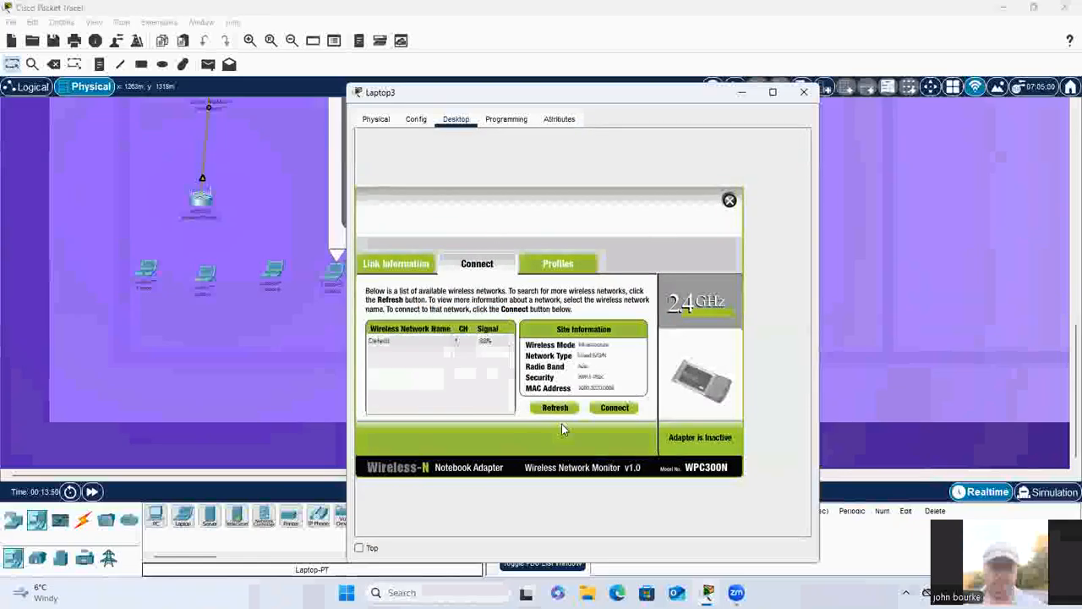
click(612, 409)
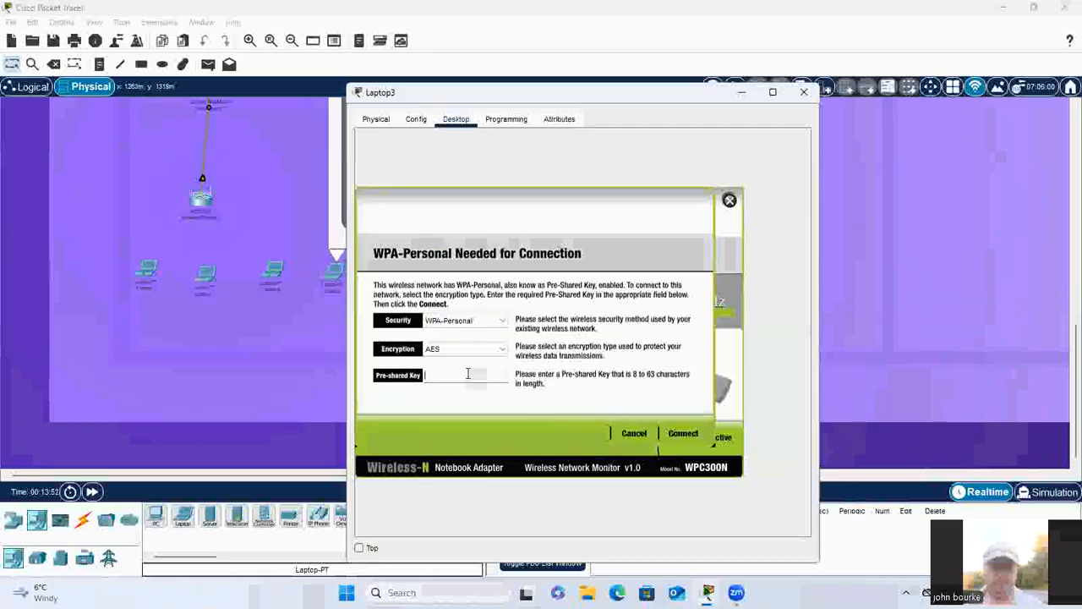
text(ire)
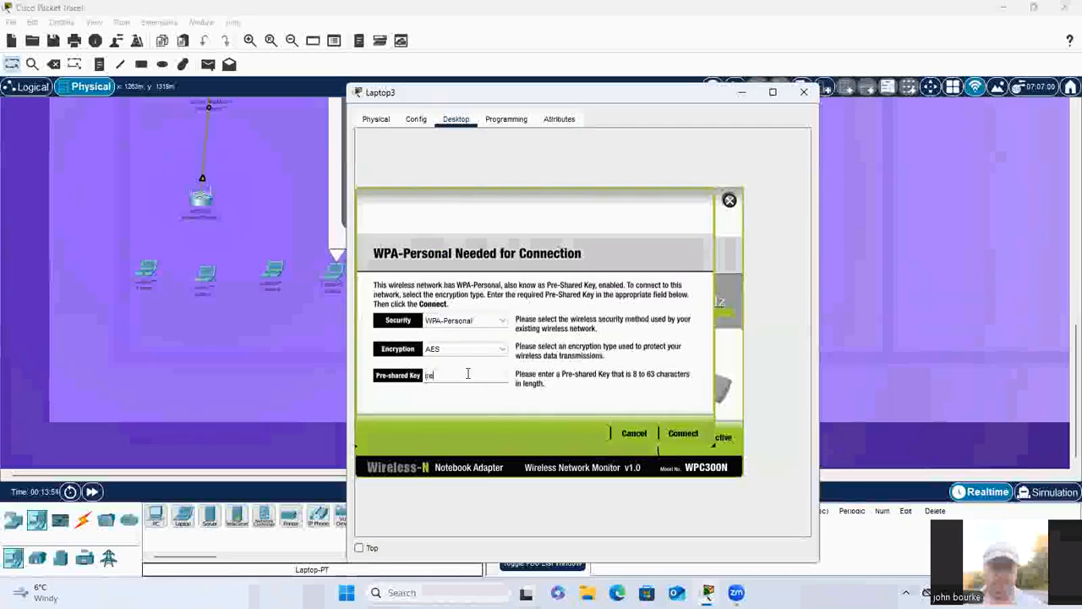
text(land21)
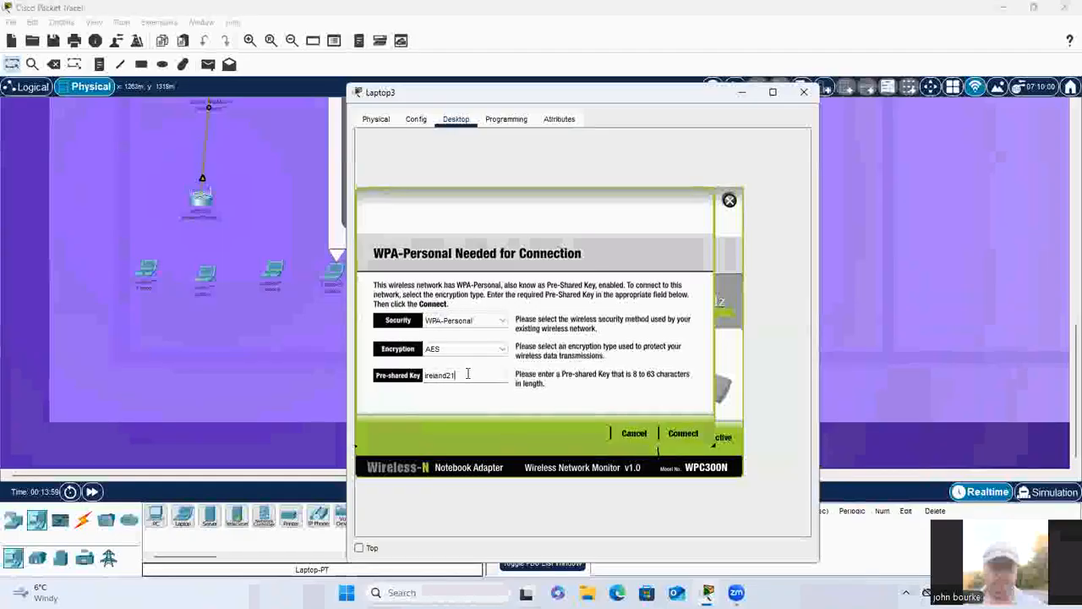
click(691, 433)
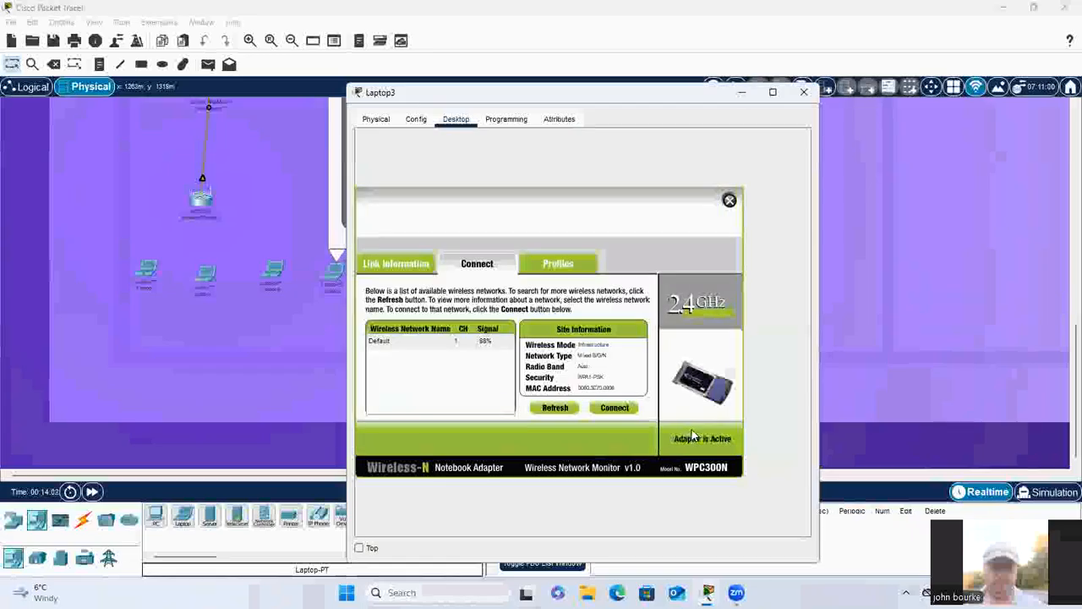
click(804, 92)
scroll(861, 259, up, 3)
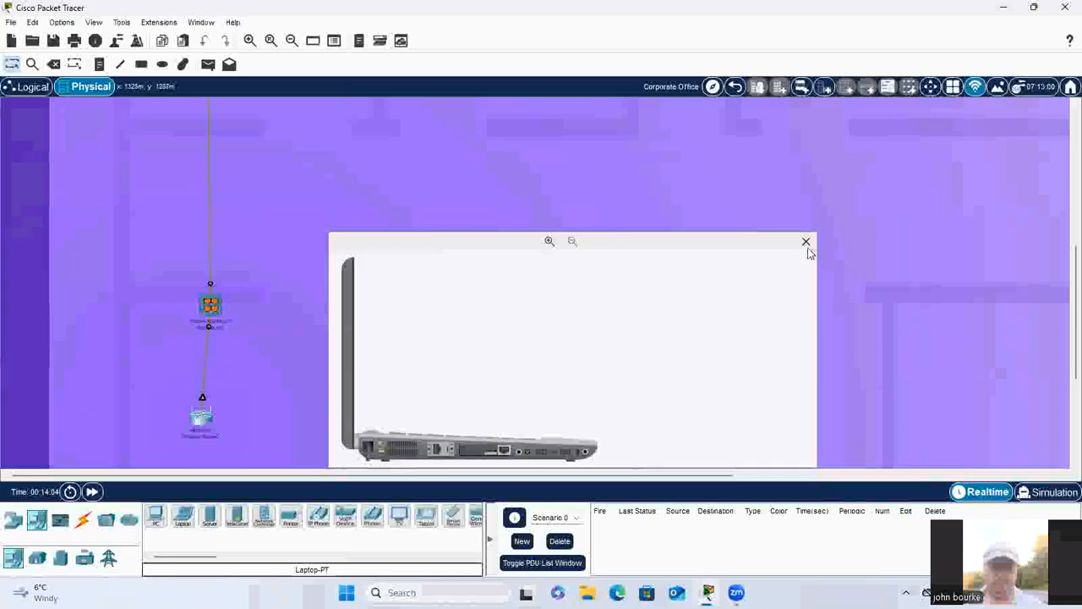
click(806, 243)
Step: Test connectivity from Laptop0's Command Prompt by pinging 192.168.0.2
scroll(828, 251, up, 5)
scroll(769, 260, down, 8)
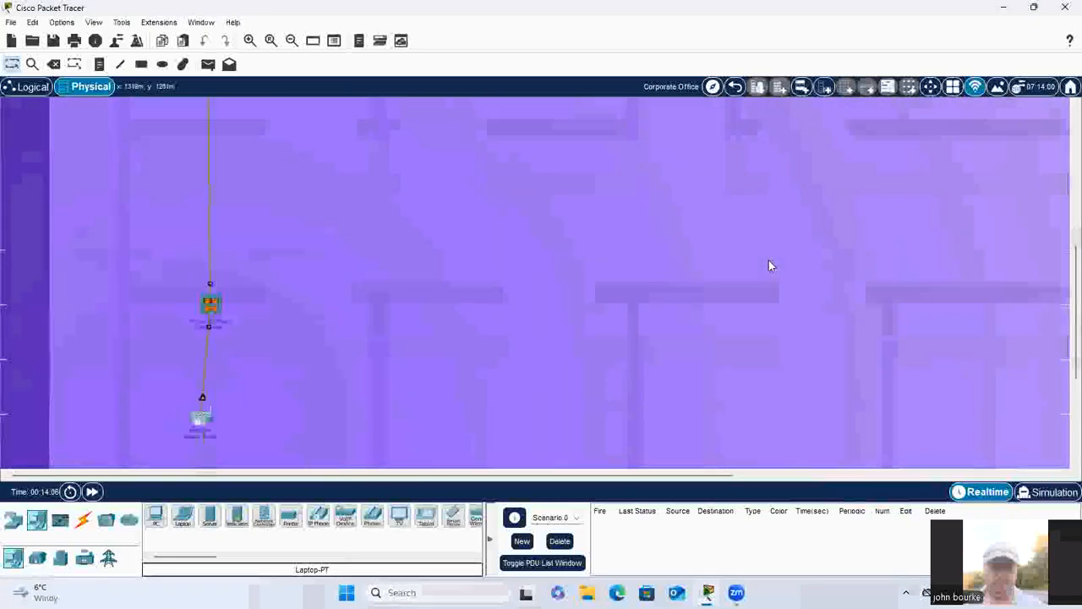
click(145, 326)
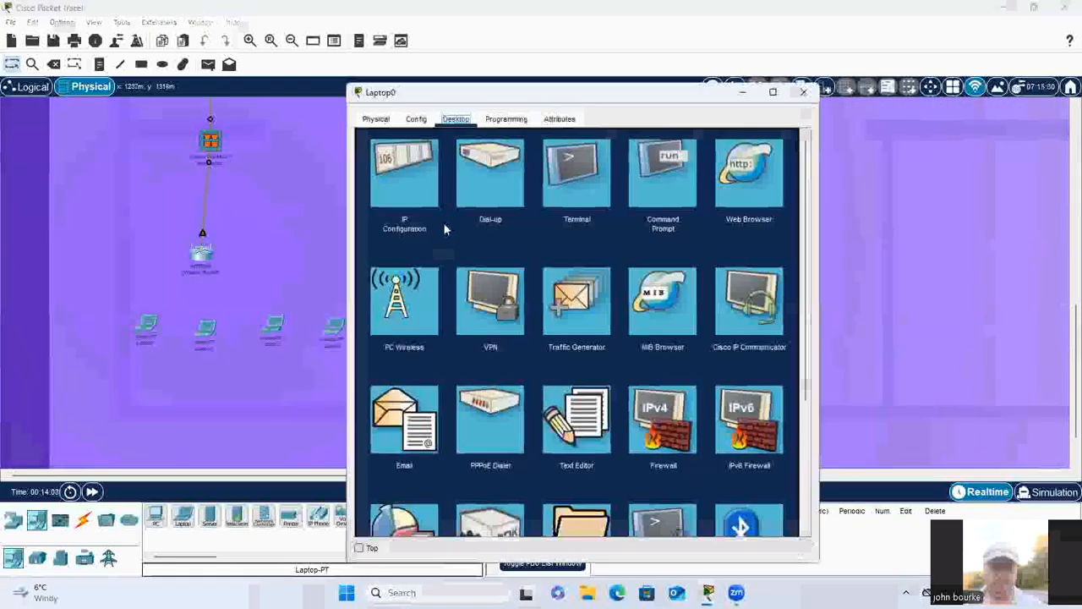
click(671, 167)
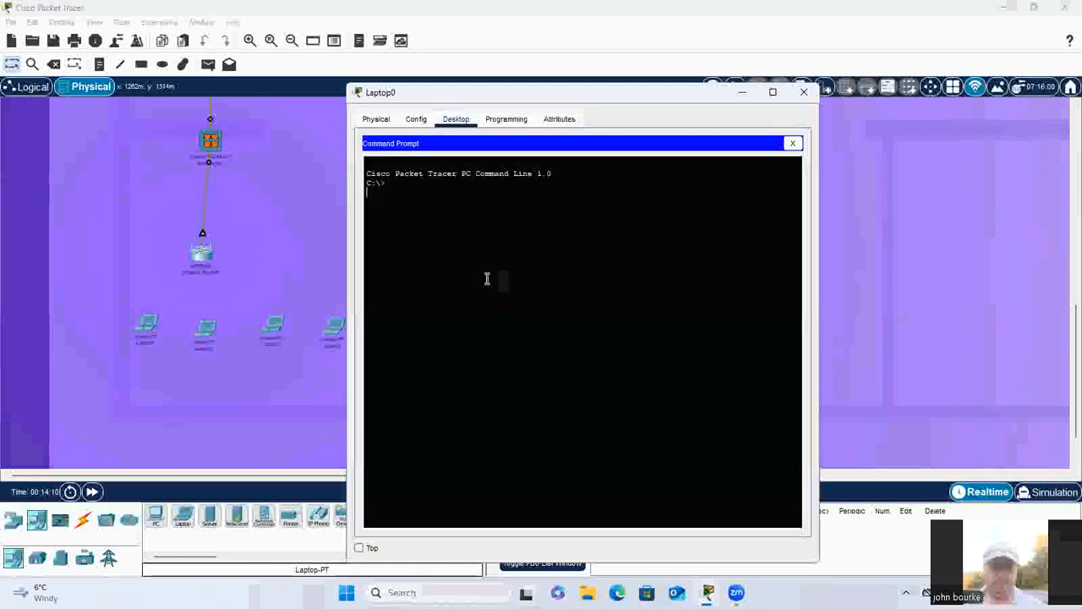
text(ping)
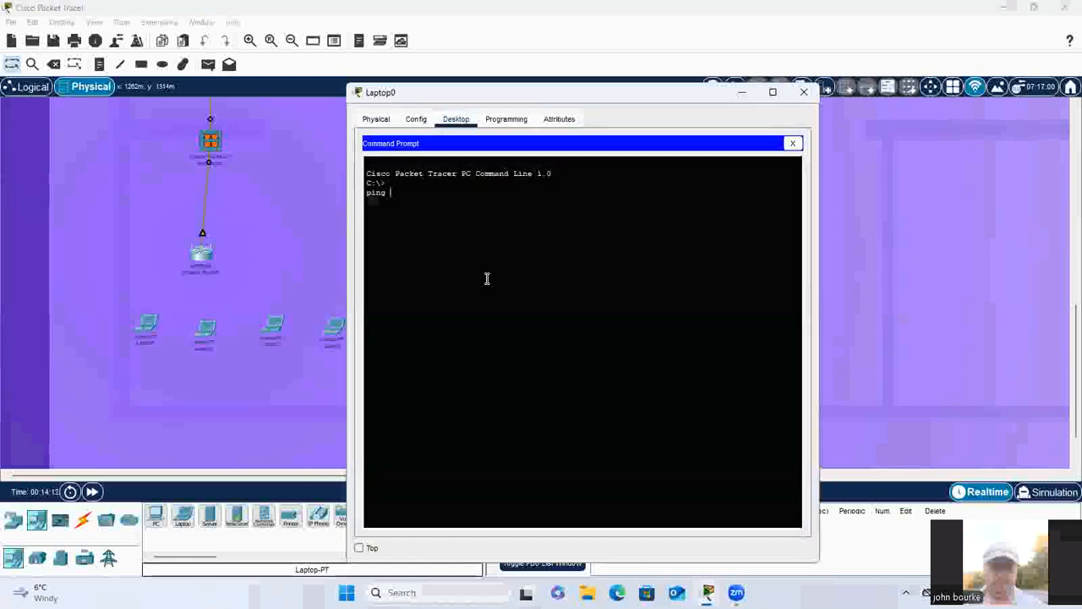
text( 192.168)
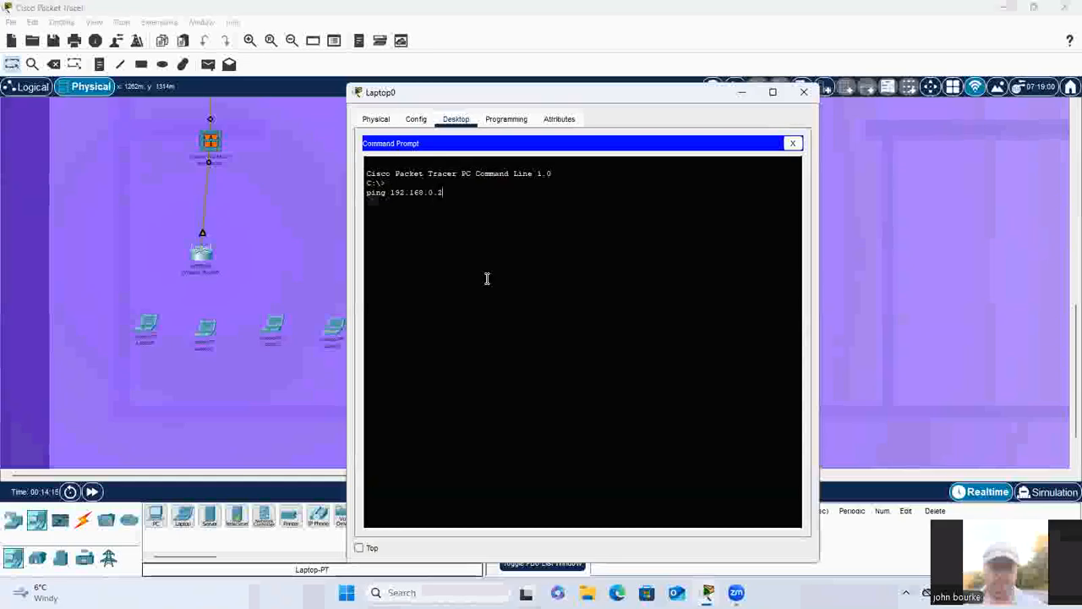
text(.0.2)
key(Return)
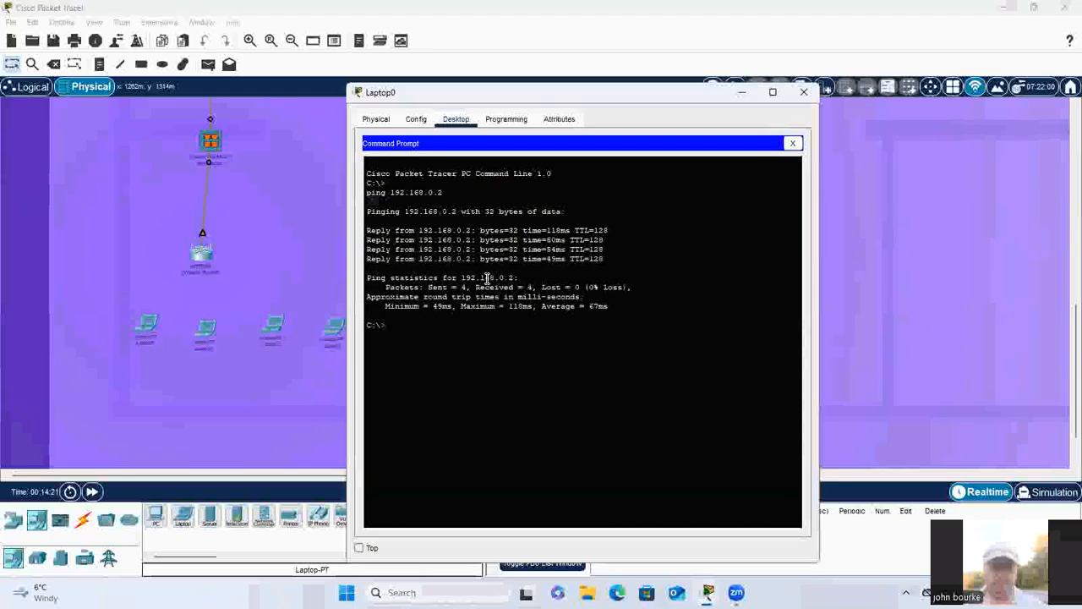
Step: Ping 192.168.0.4 from Laptop0's Command Prompt, and close the laptop's window
text(ping 192.168.0.4)
key(Return)
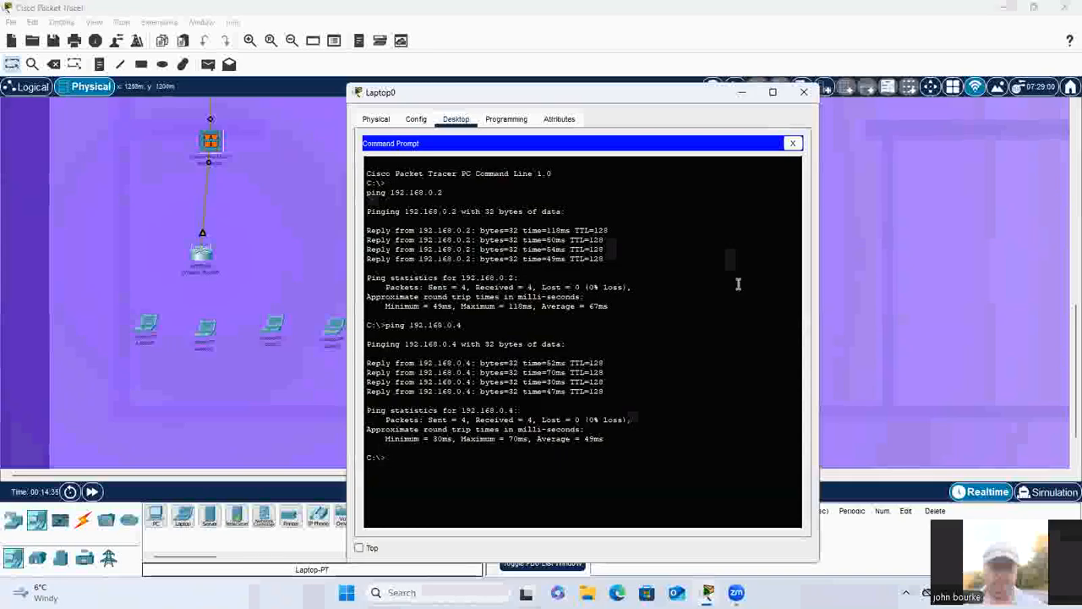
click(805, 91)
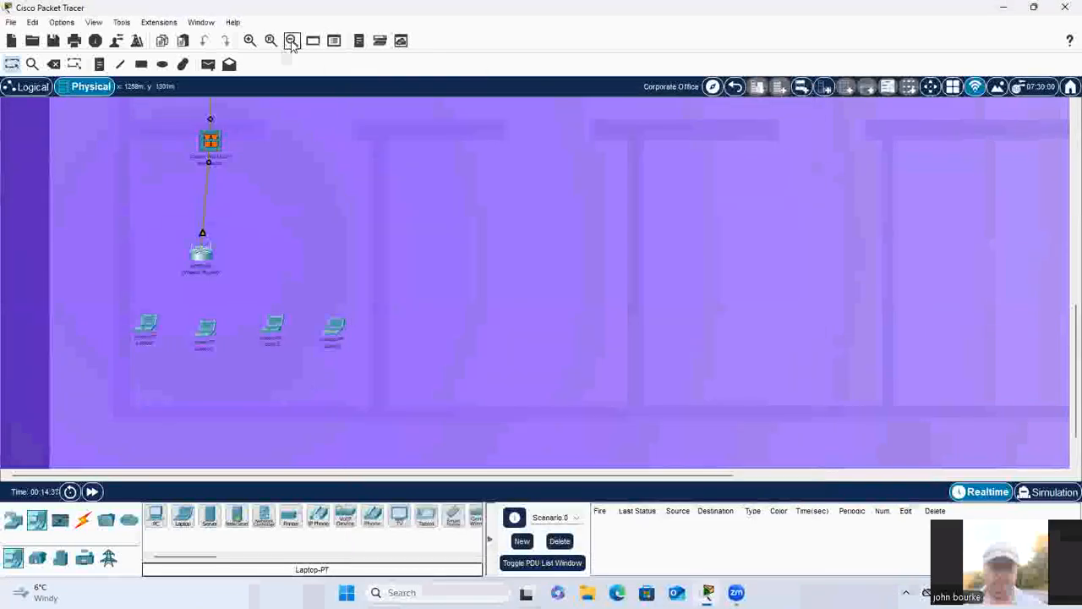
click(292, 42)
click(292, 41)
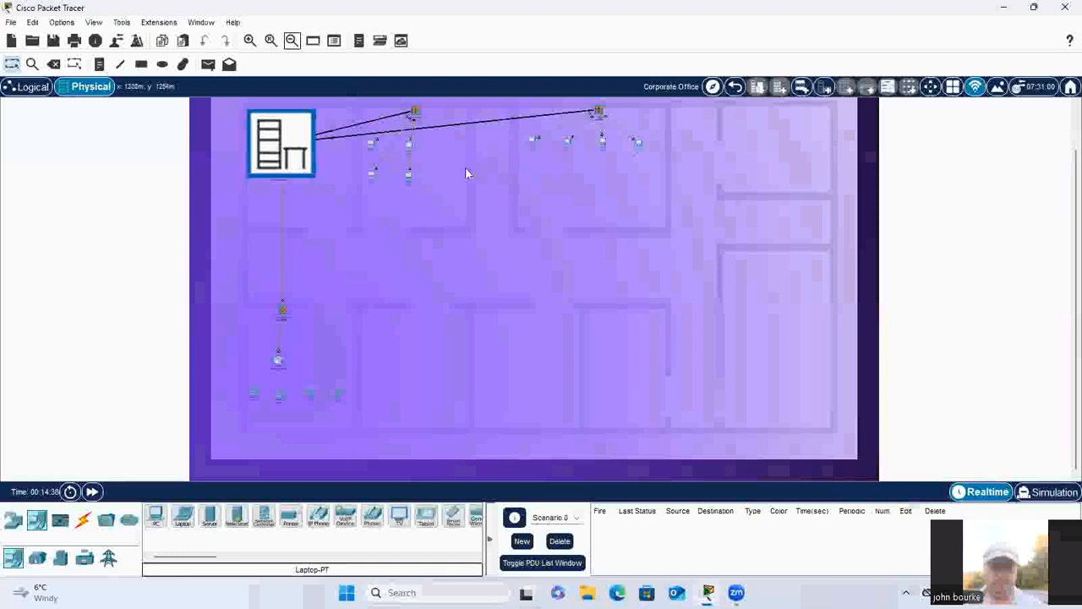